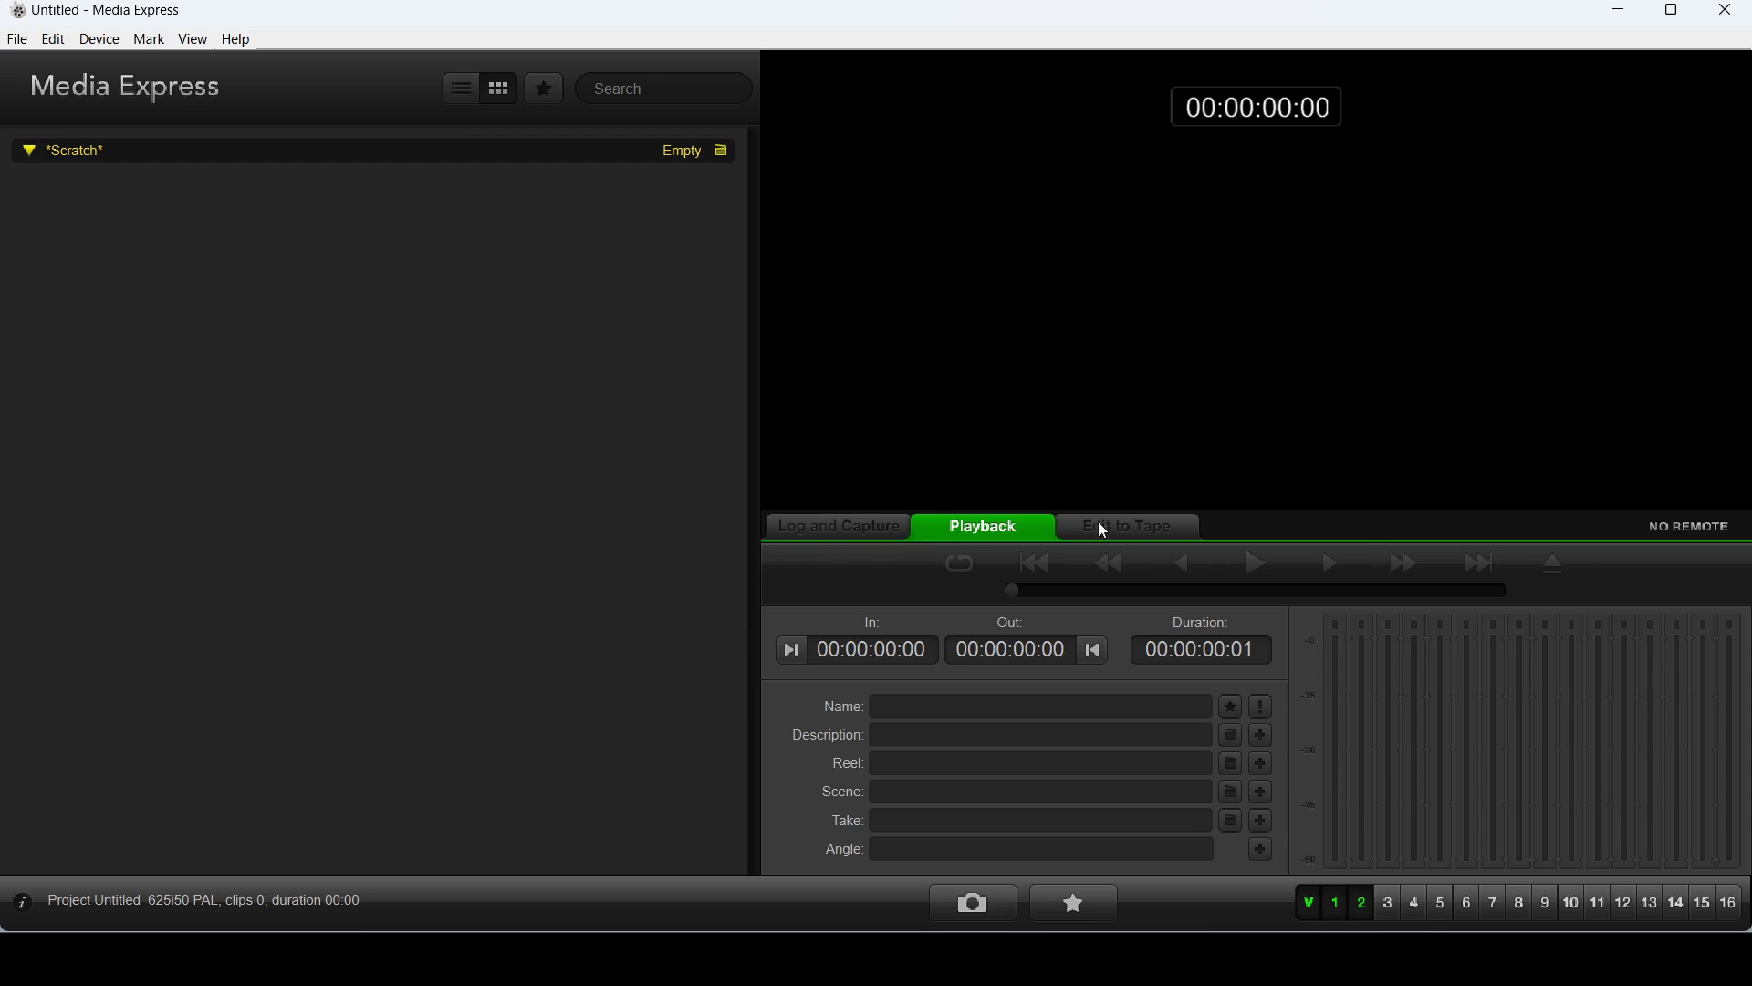
# - Cycle through the Log and Capture, Playback and Edit to Tape modes, ending in Log and Capture
pyautogui.click(842, 527)
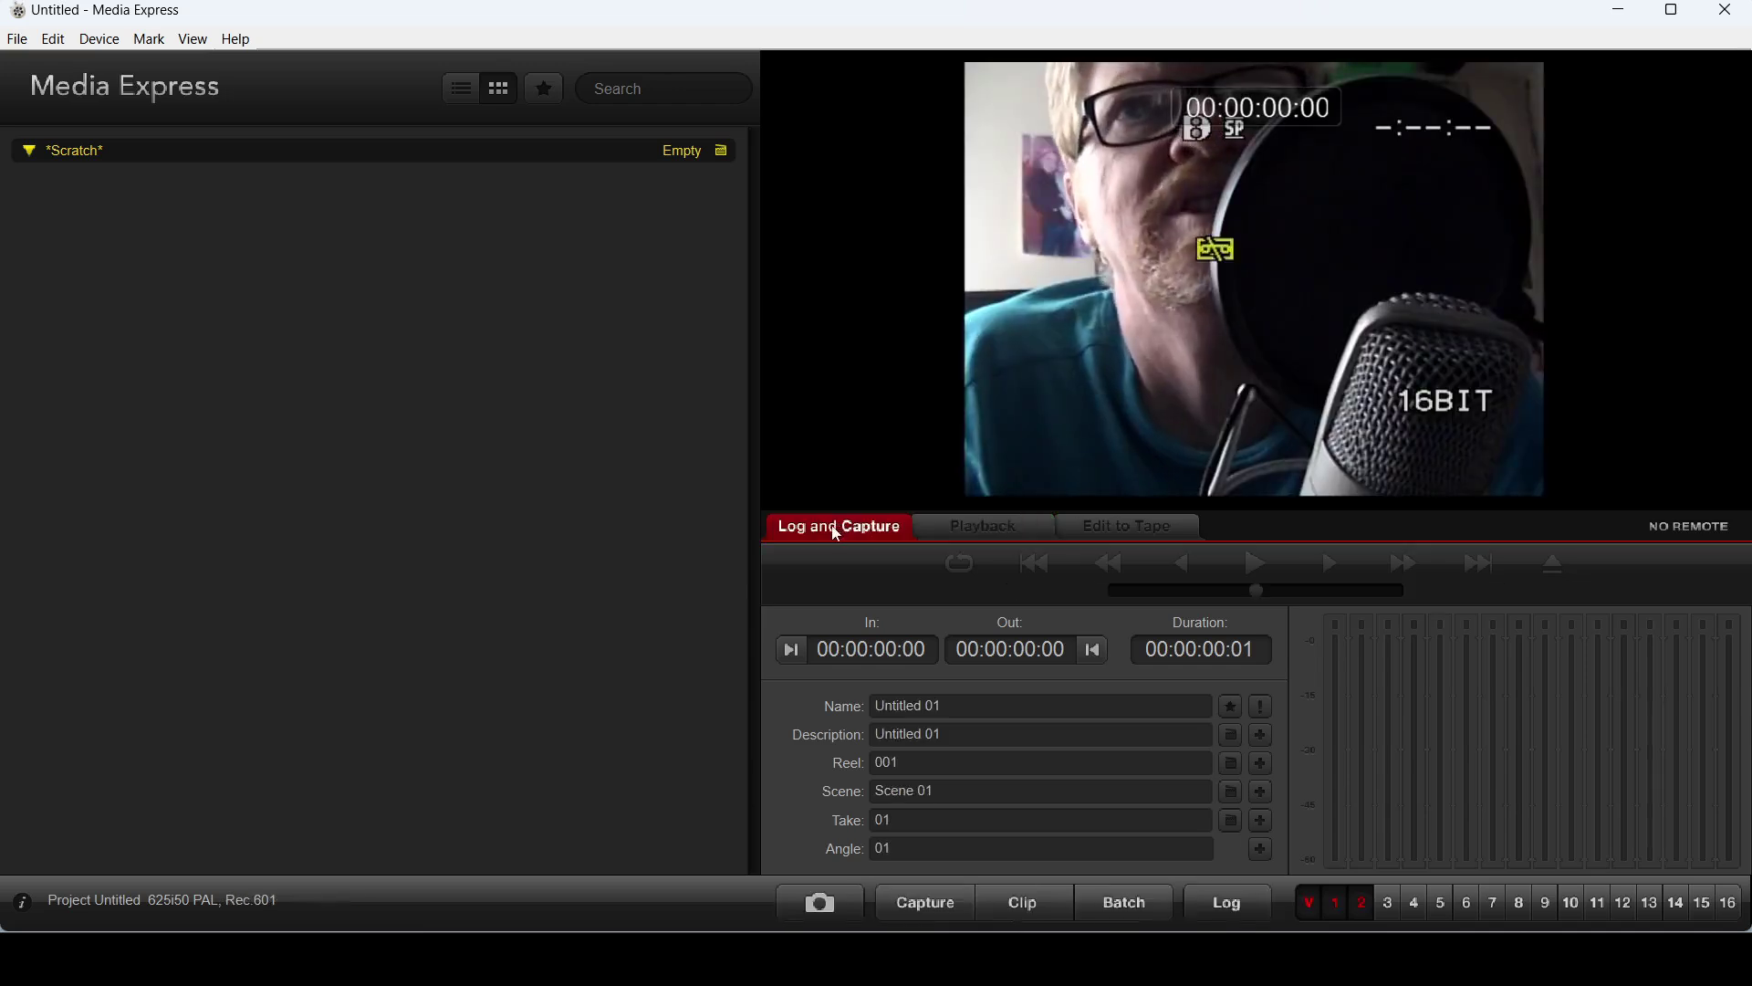
pyautogui.click(1013, 537)
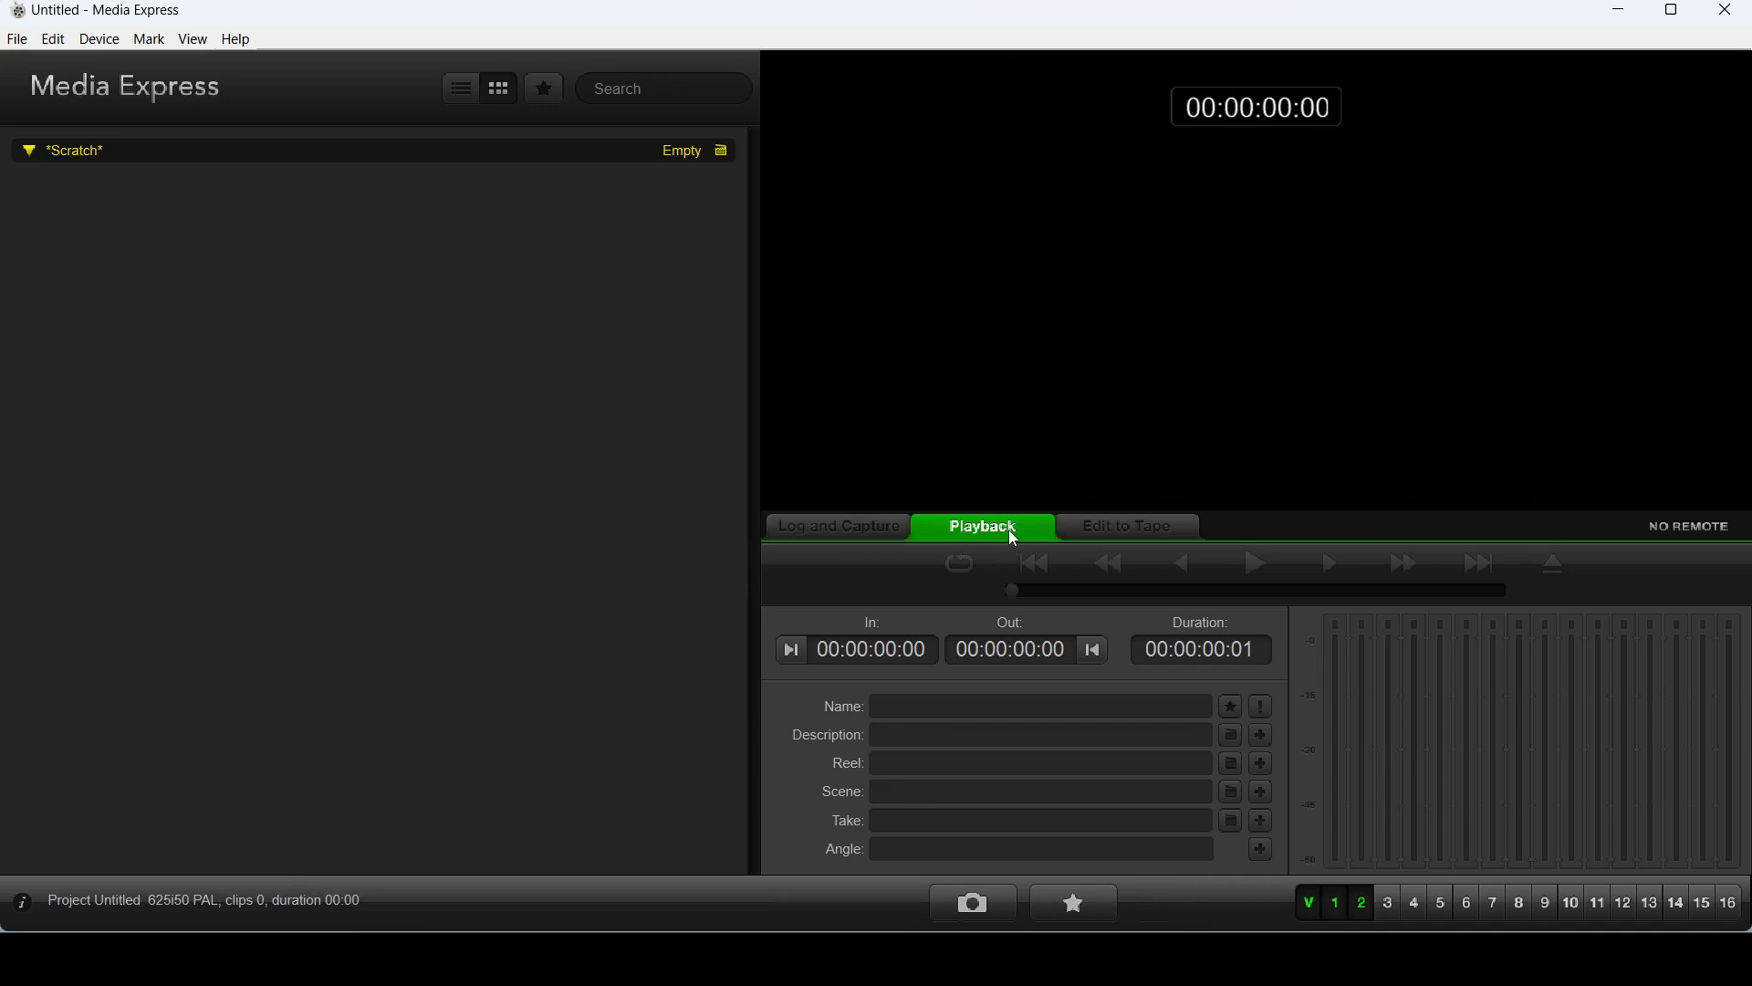
pyautogui.click(1133, 538)
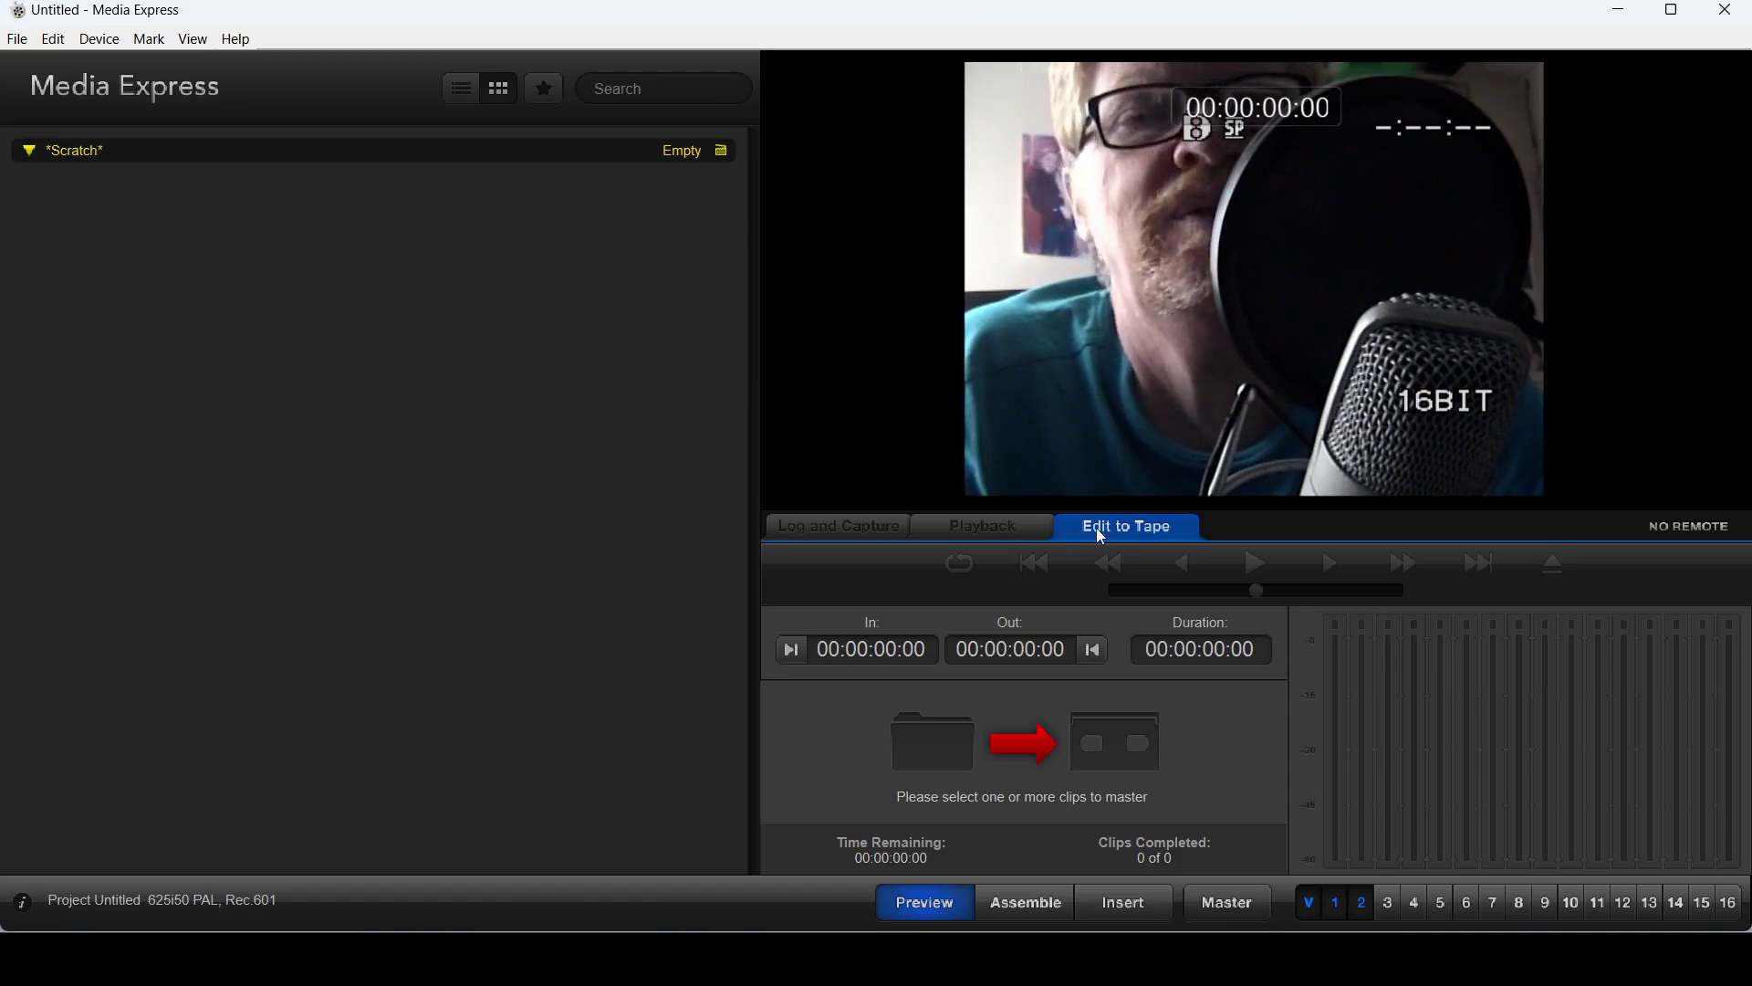
pyautogui.click(1029, 534)
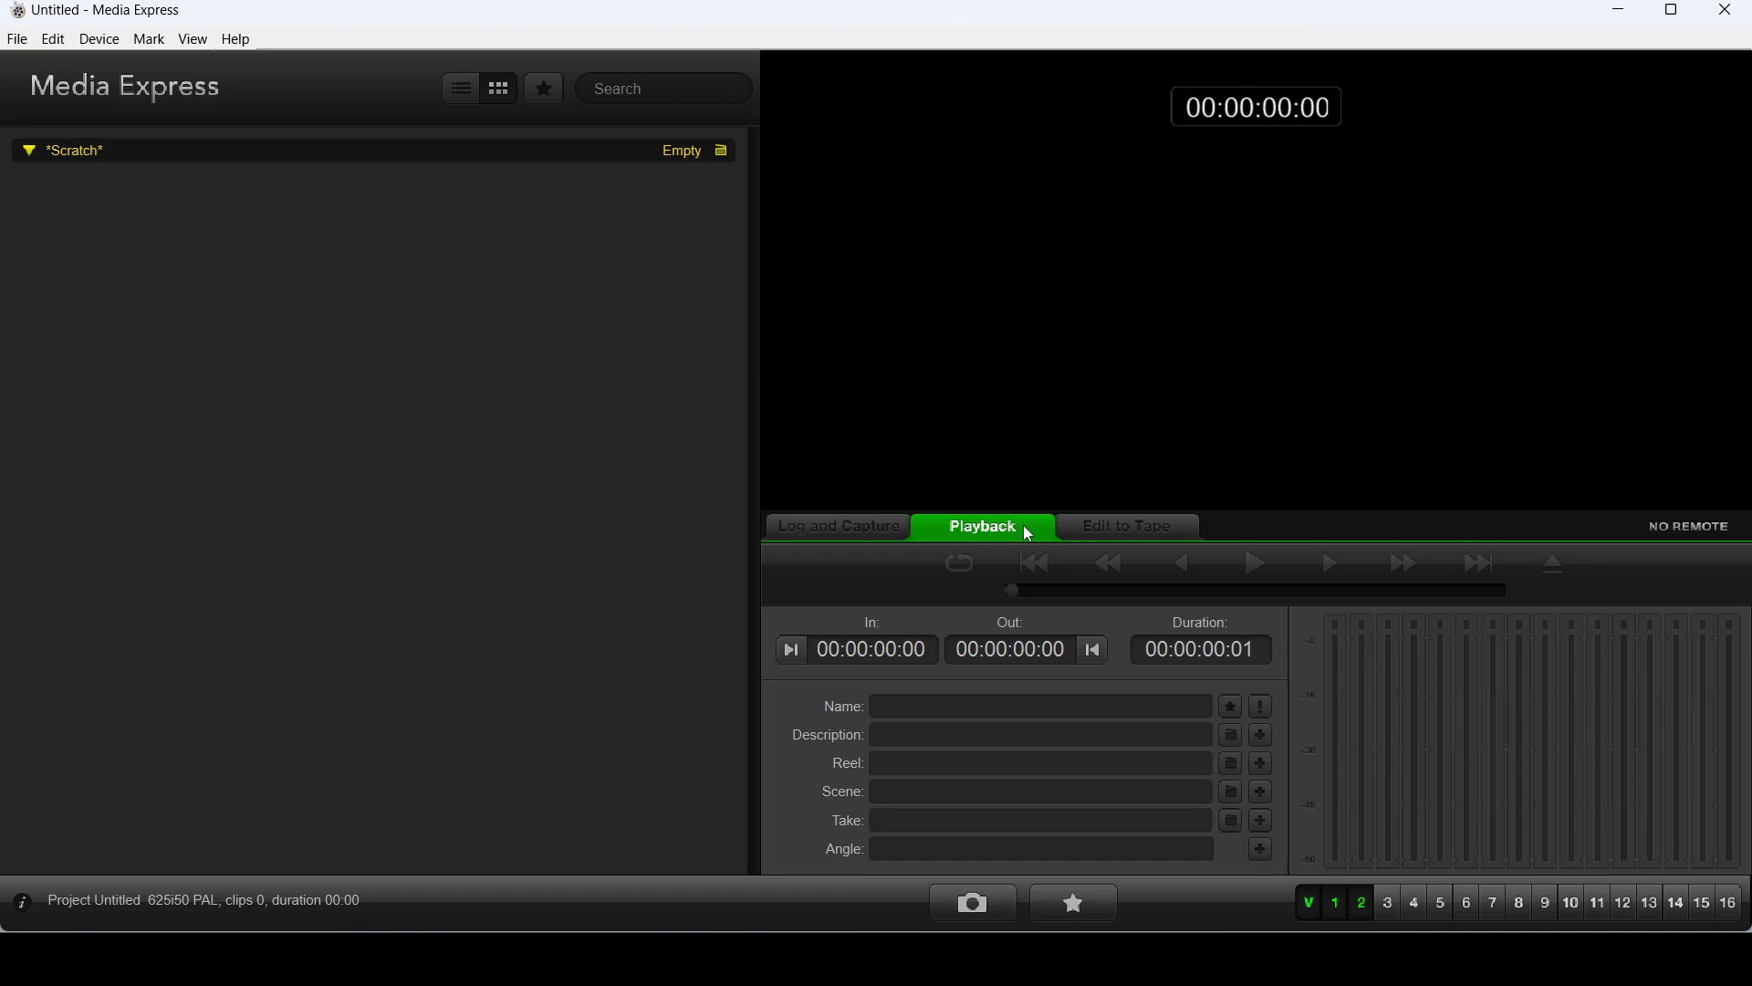
pyautogui.click(821, 528)
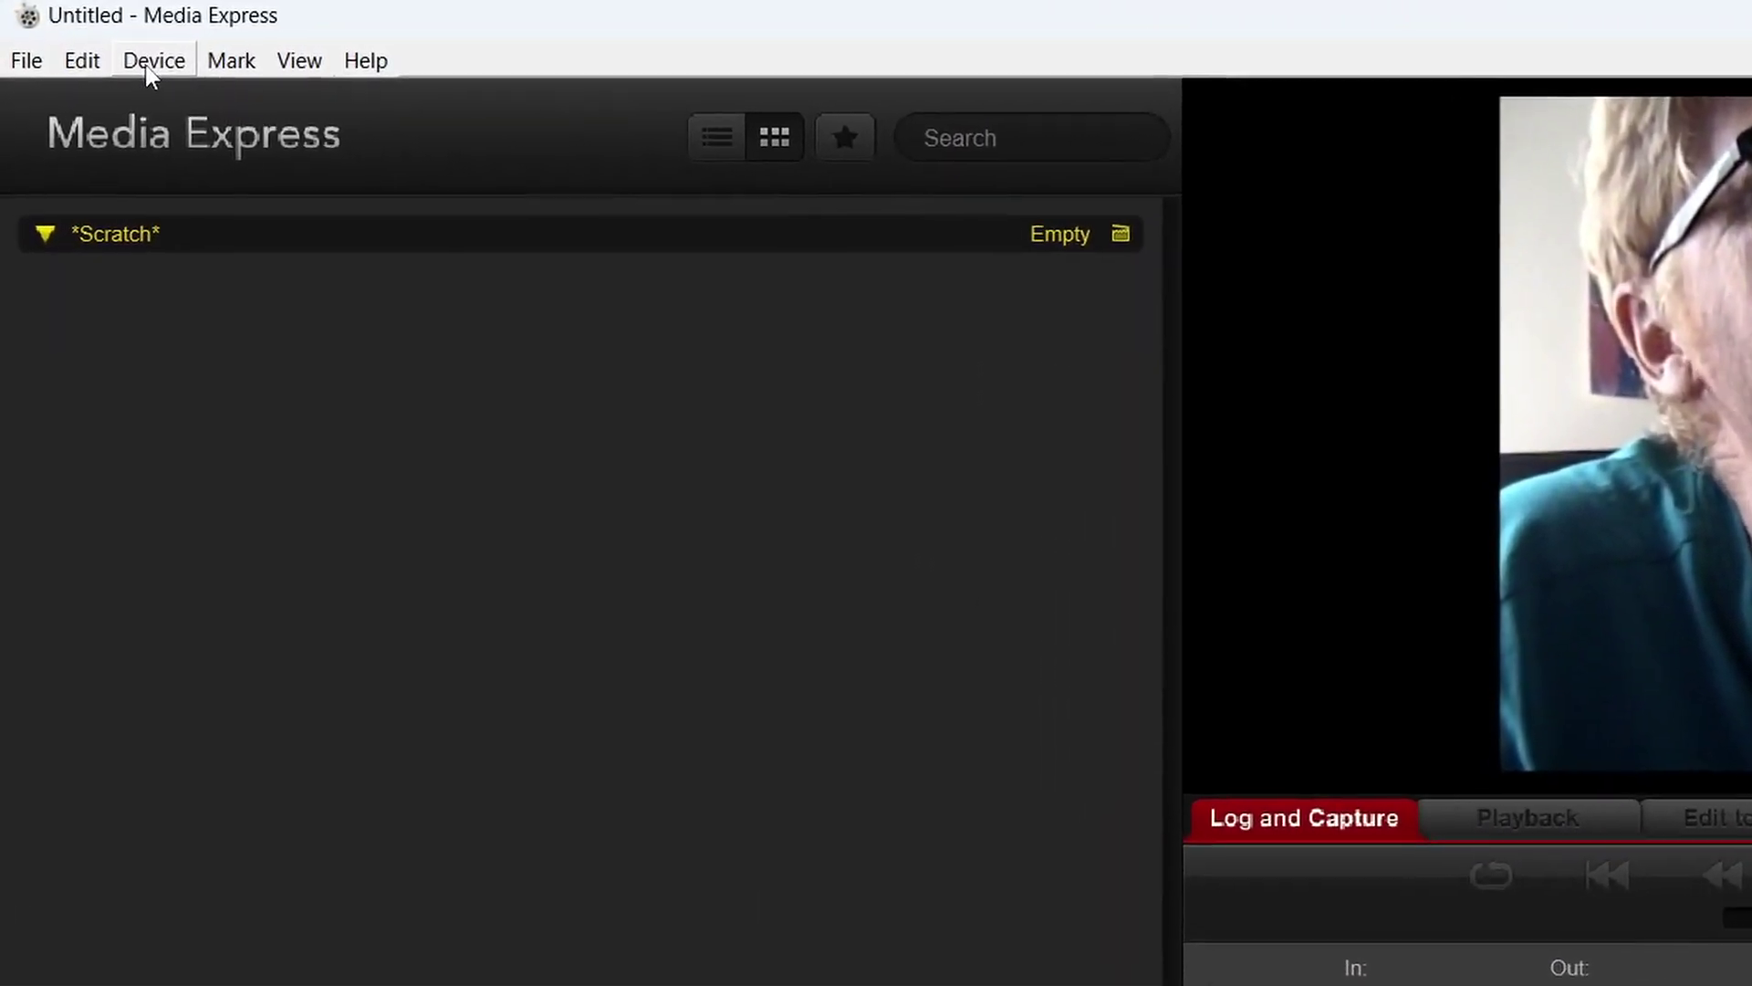
# - Check in the Device menu that DeckLink 4K Extreme is the selected capture device
pyautogui.click(148, 62)
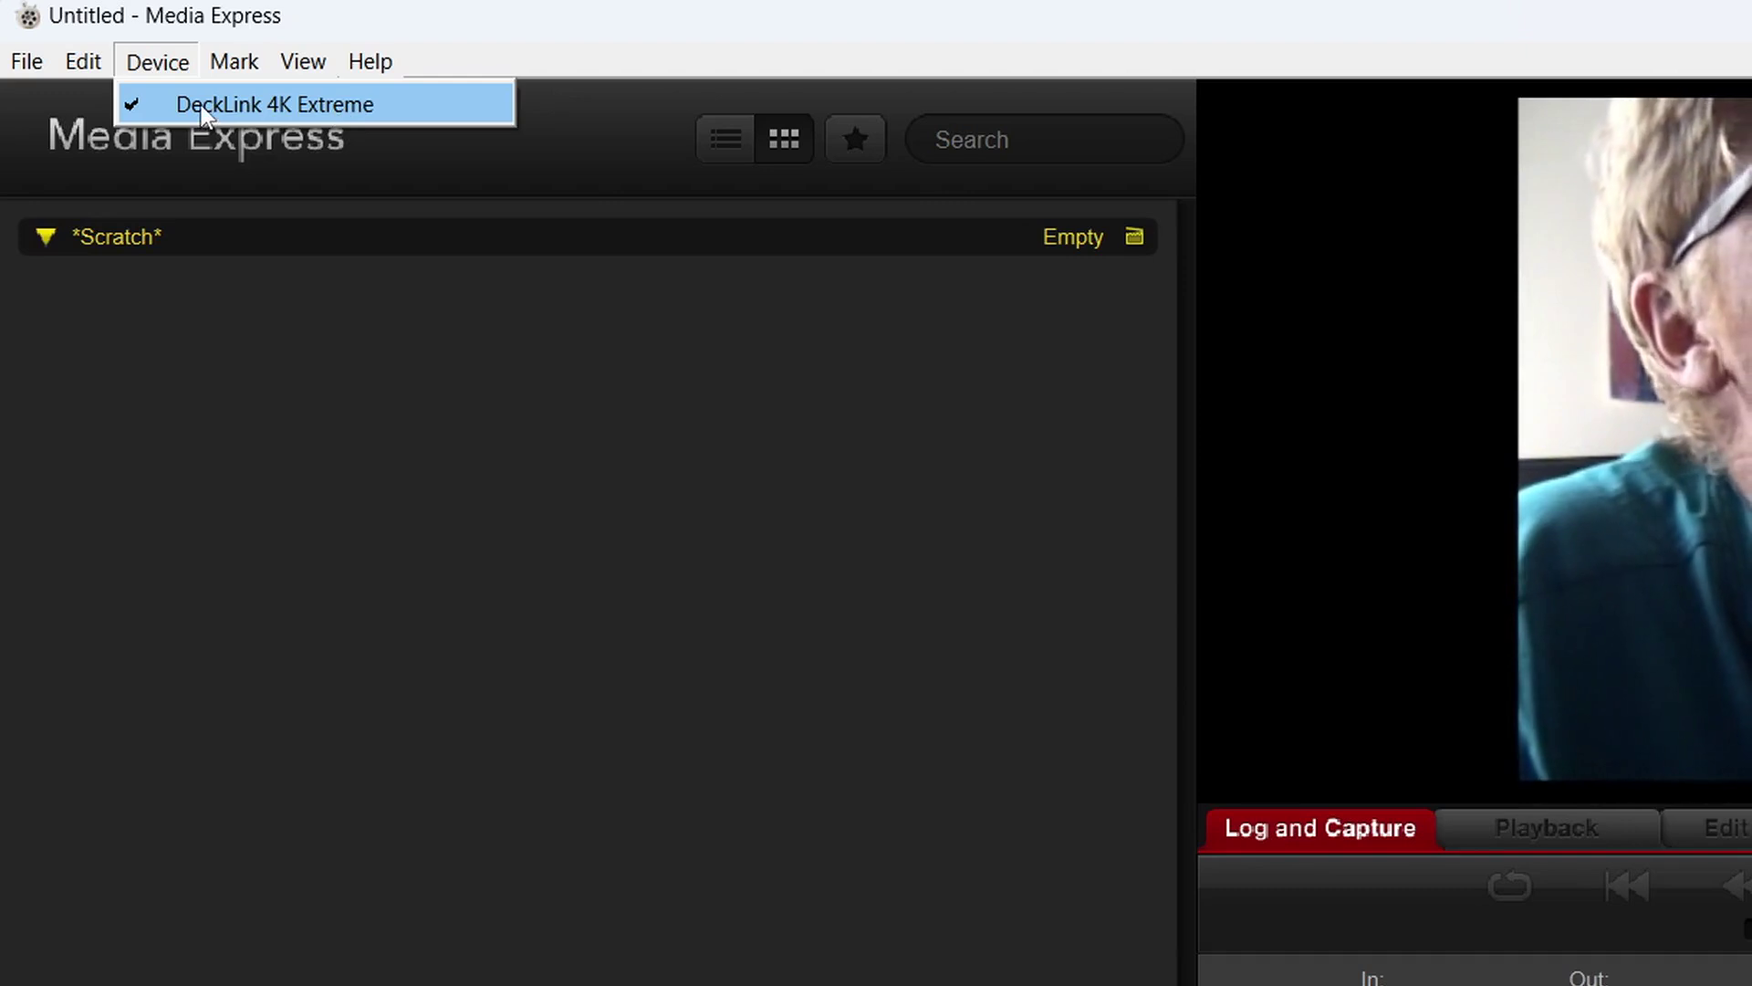
# - Set the project video format to 625i50 PAL, then reposition the Desktop Video Setup window
pyautogui.moveTo(91, 68)
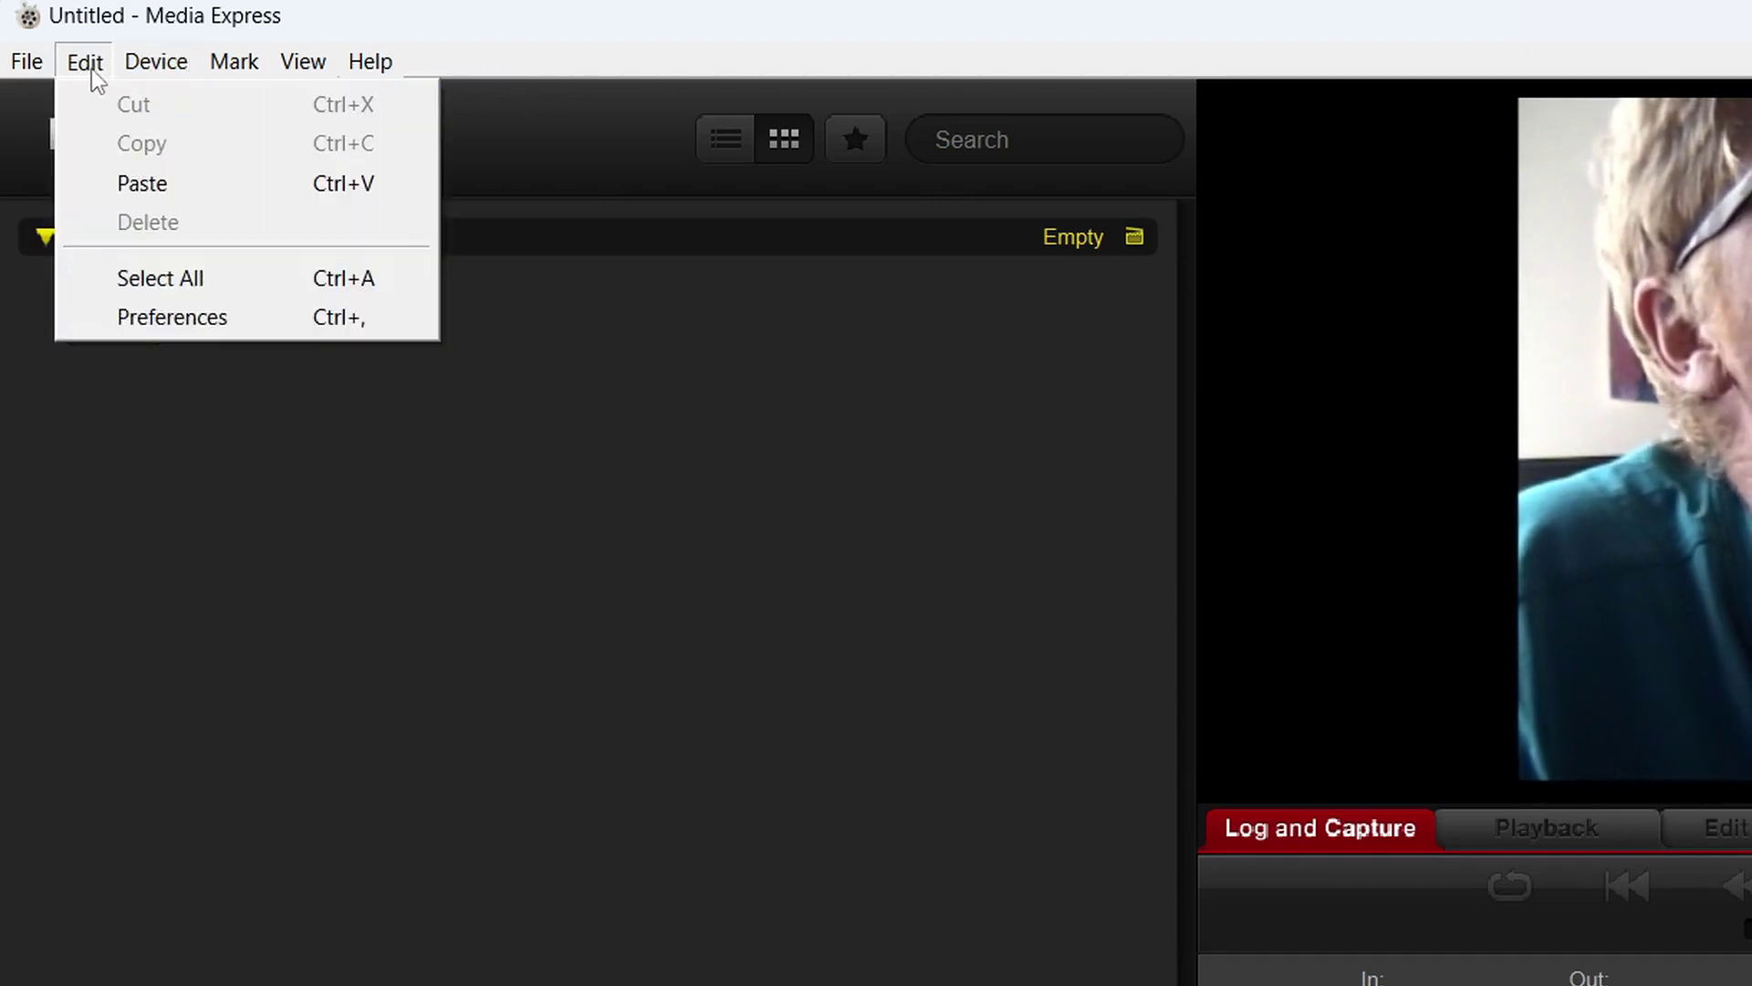
pyautogui.click(127, 315)
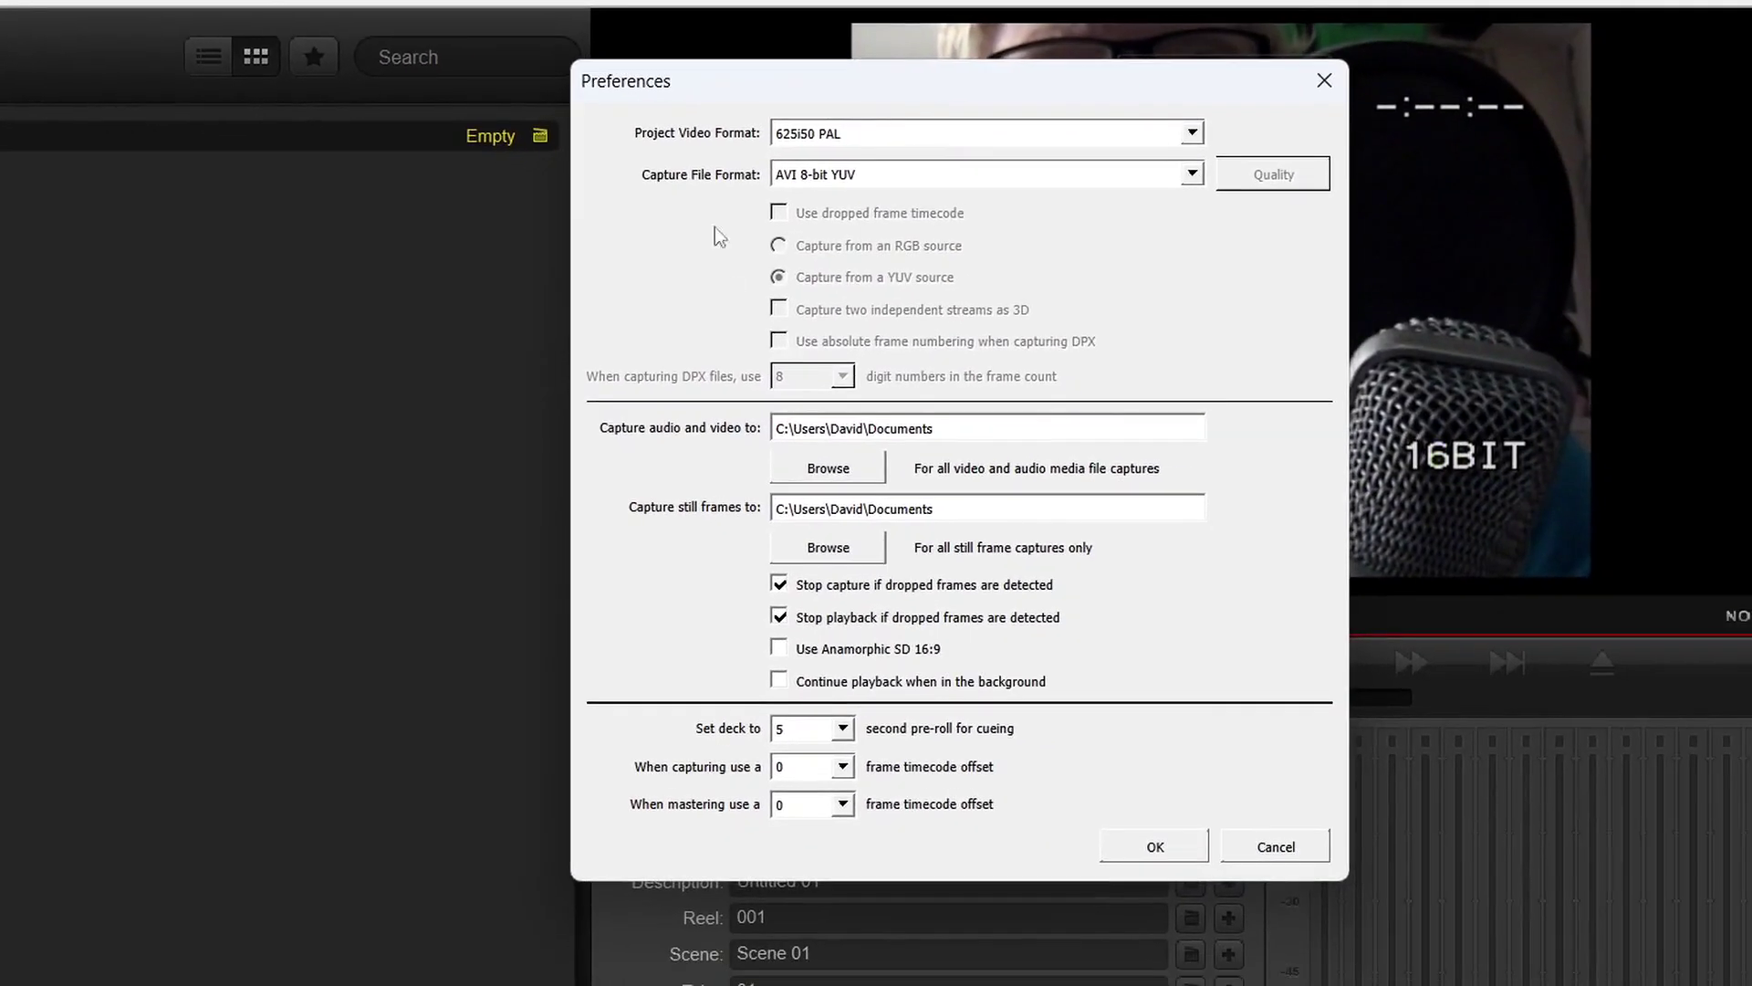
pyautogui.click(827, 134)
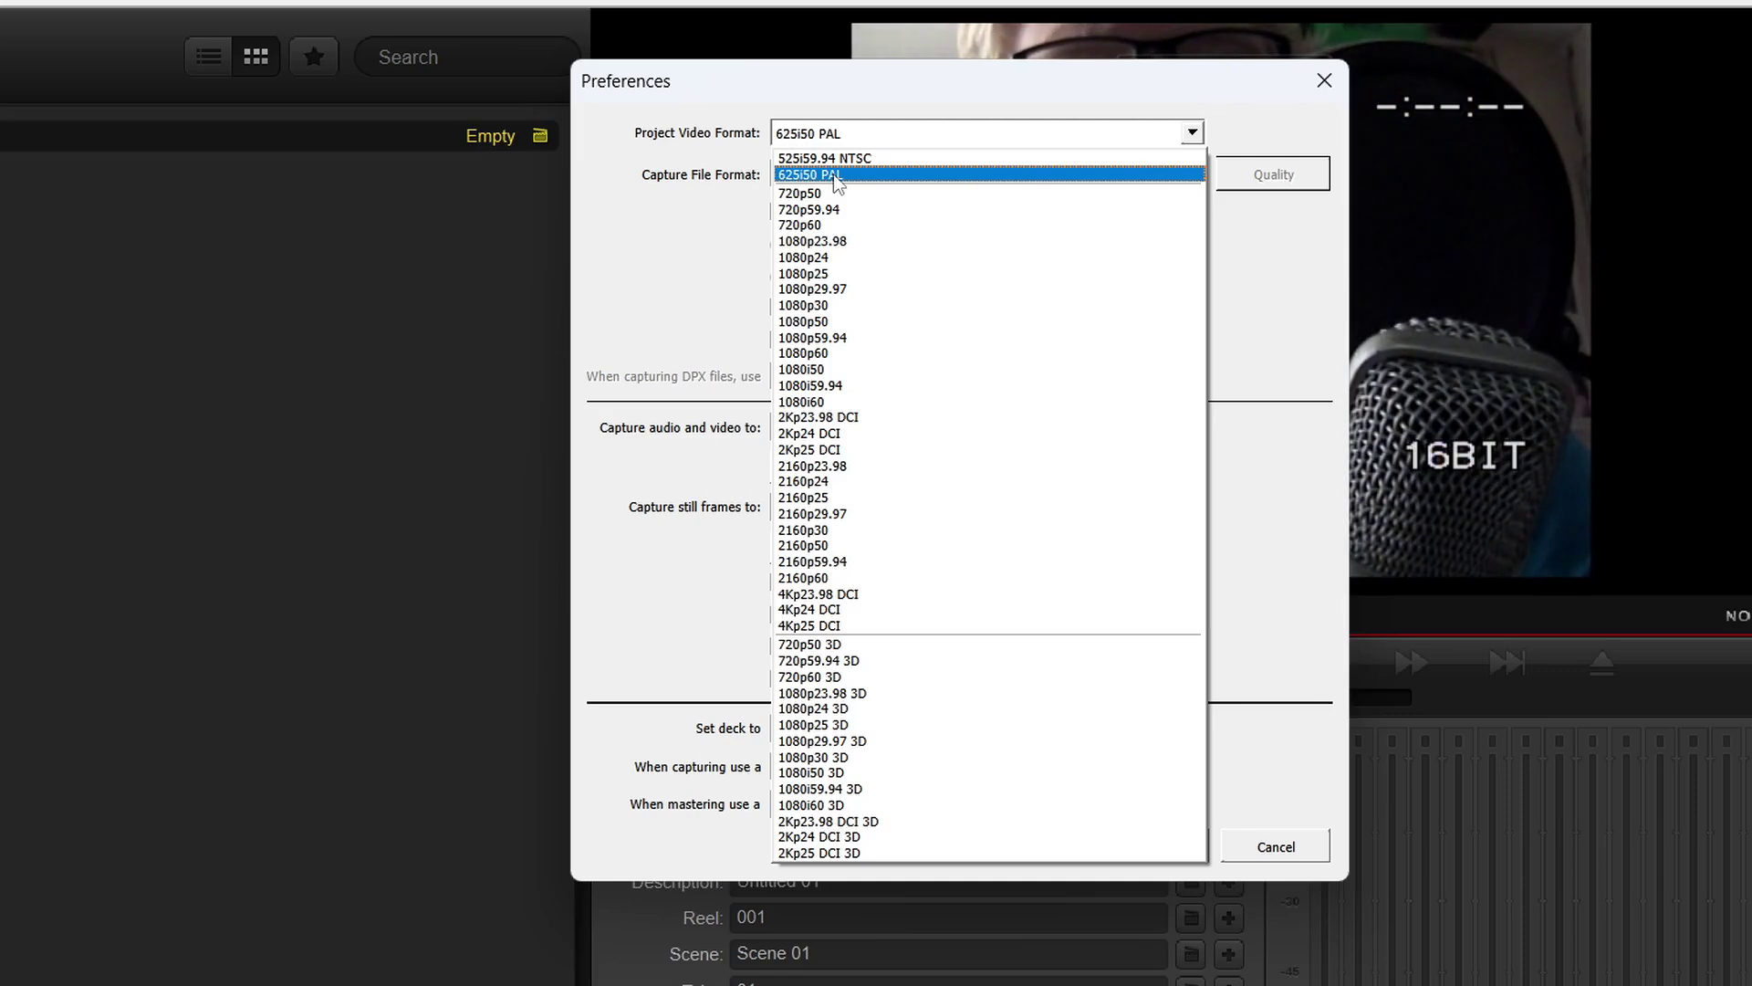
pyautogui.click(837, 370)
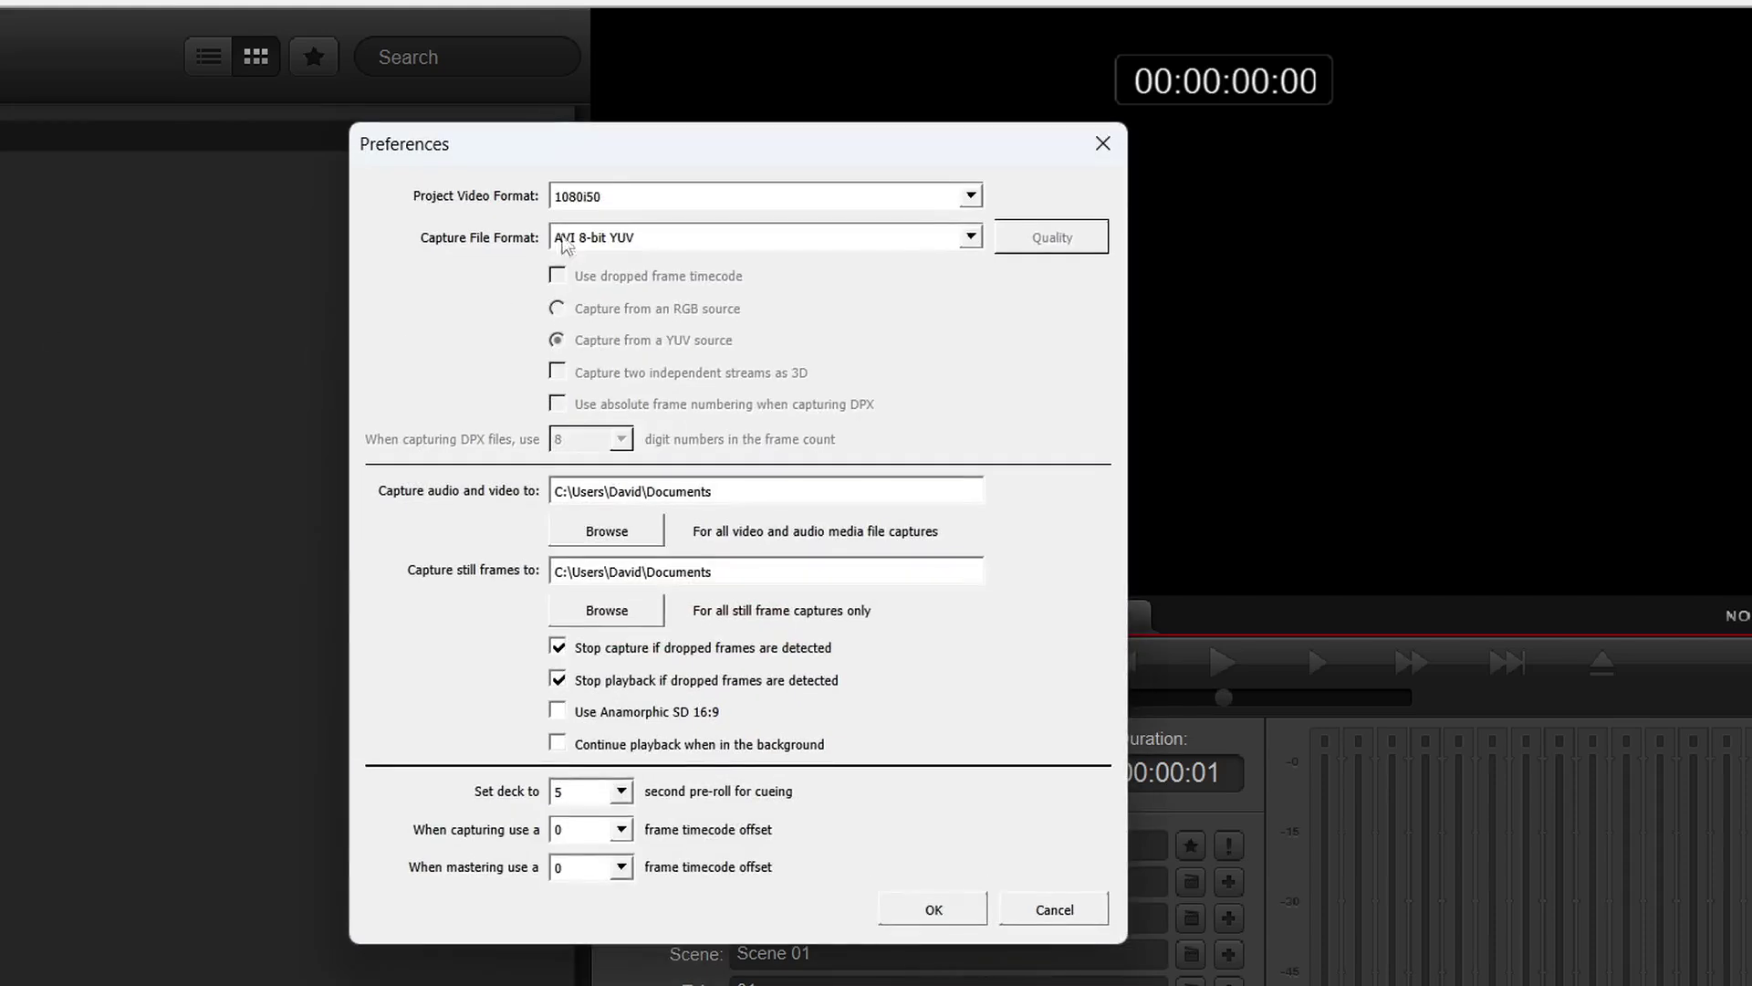
pyautogui.click(958, 188)
pyautogui.click(657, 216)
pyautogui.click(931, 908)
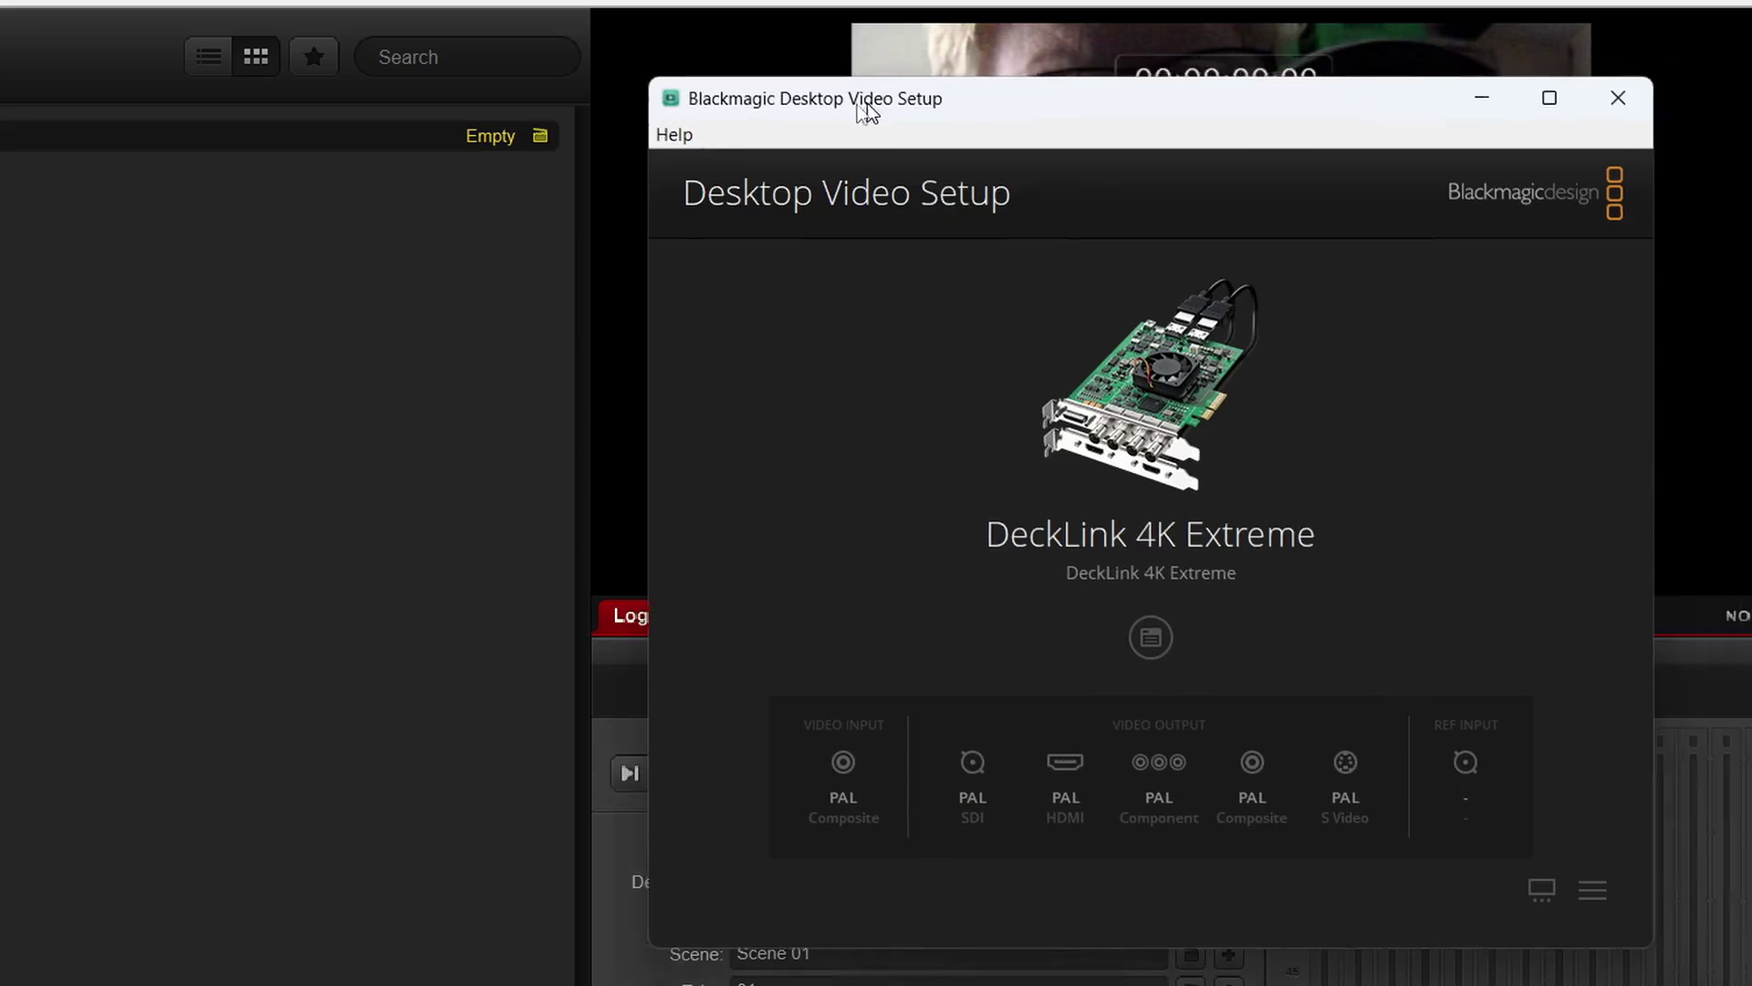
pyautogui.moveTo(868, 102); pyautogui.dragTo(604, 65)
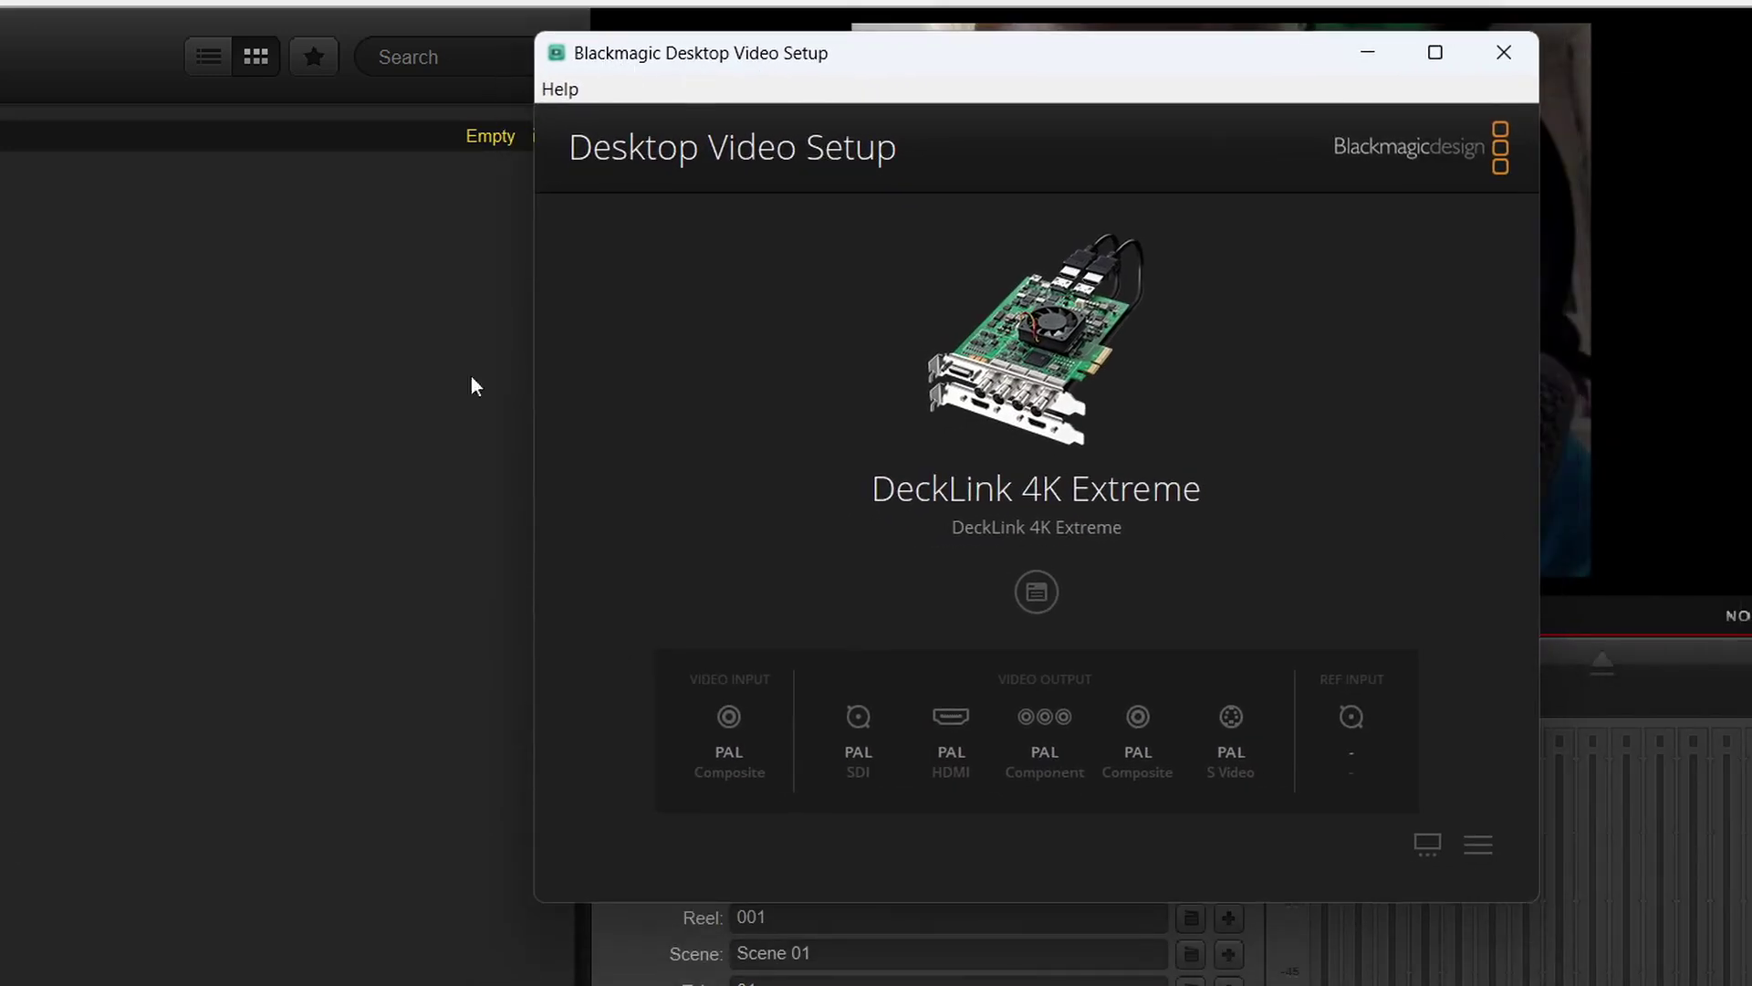
pyautogui.press('super')
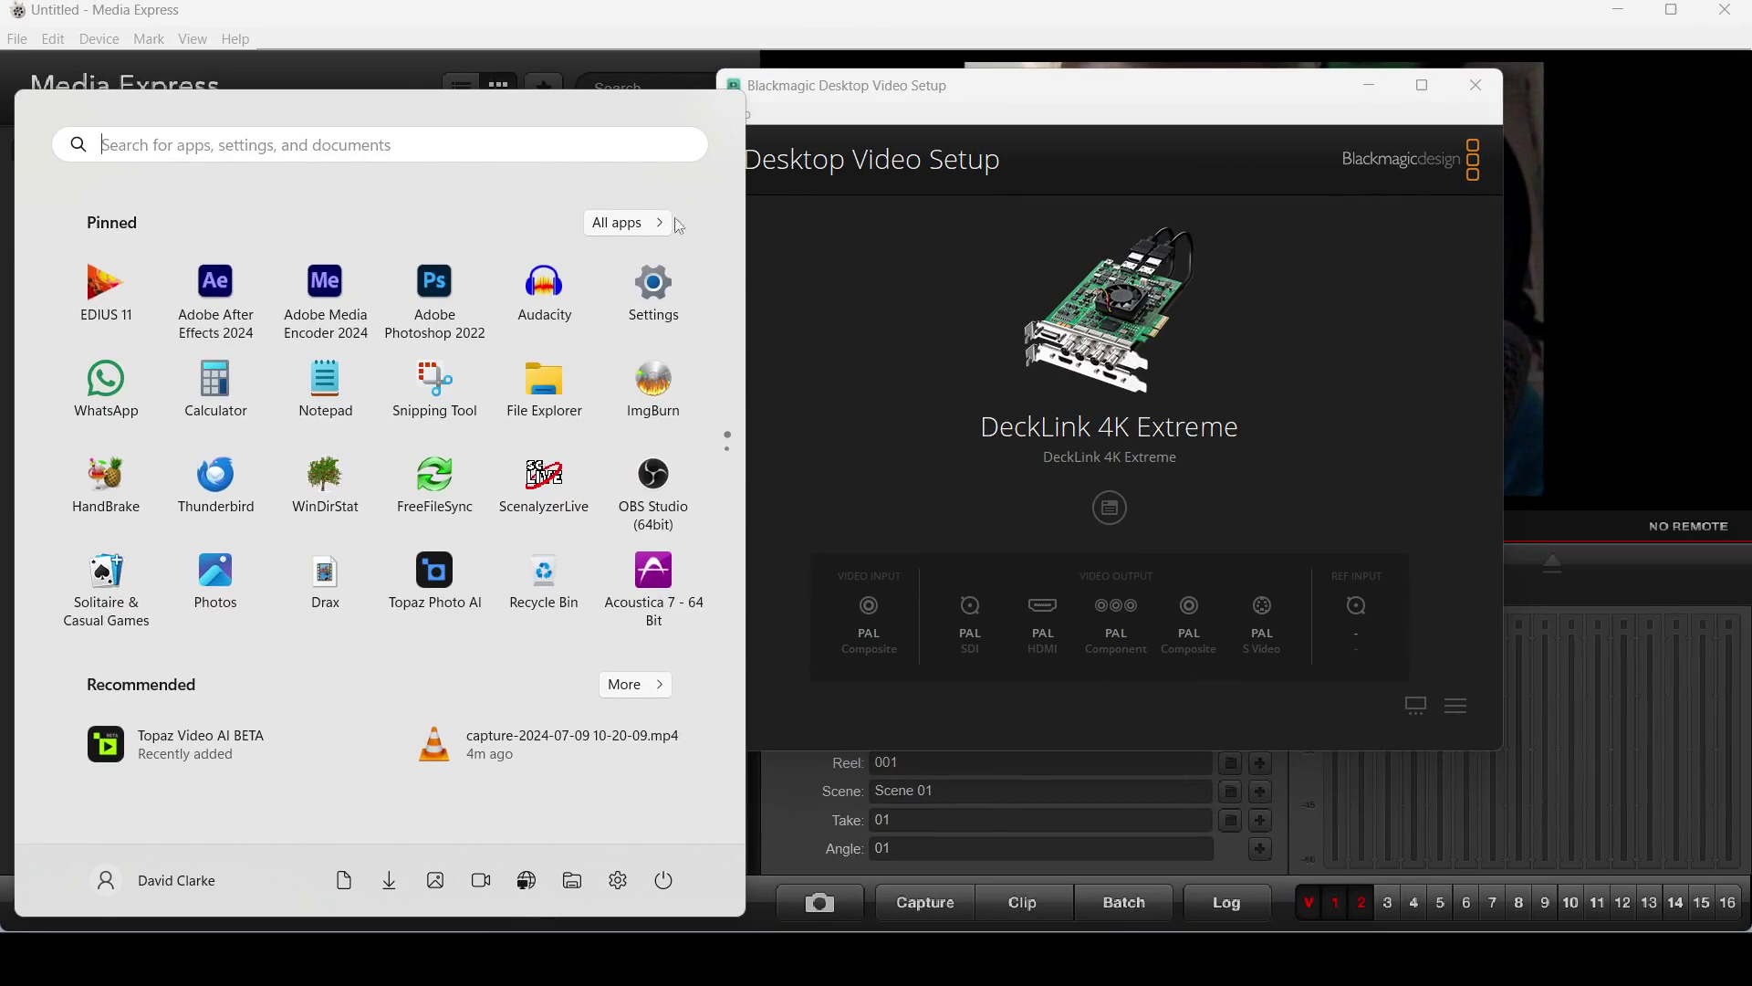
pyautogui.click(643, 223)
pyautogui.scroll(-4, 246, 548)
pyautogui.click(242, 691)
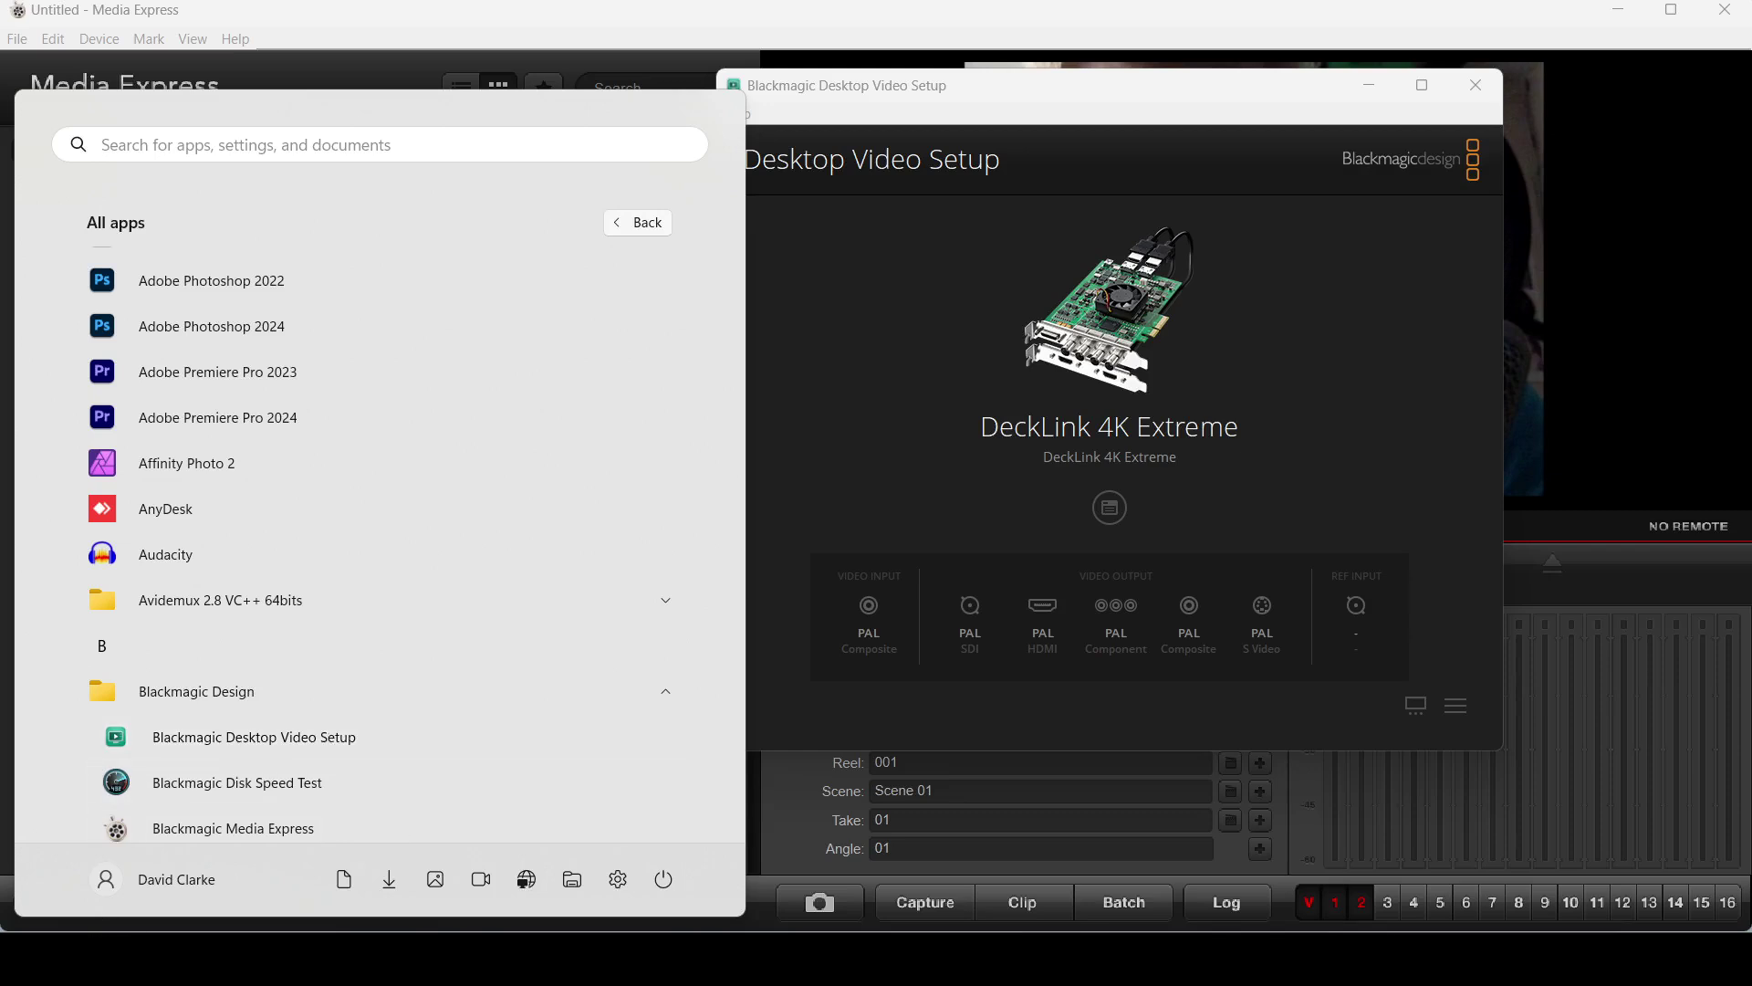
pyautogui.press('super')
pyautogui.press('super')
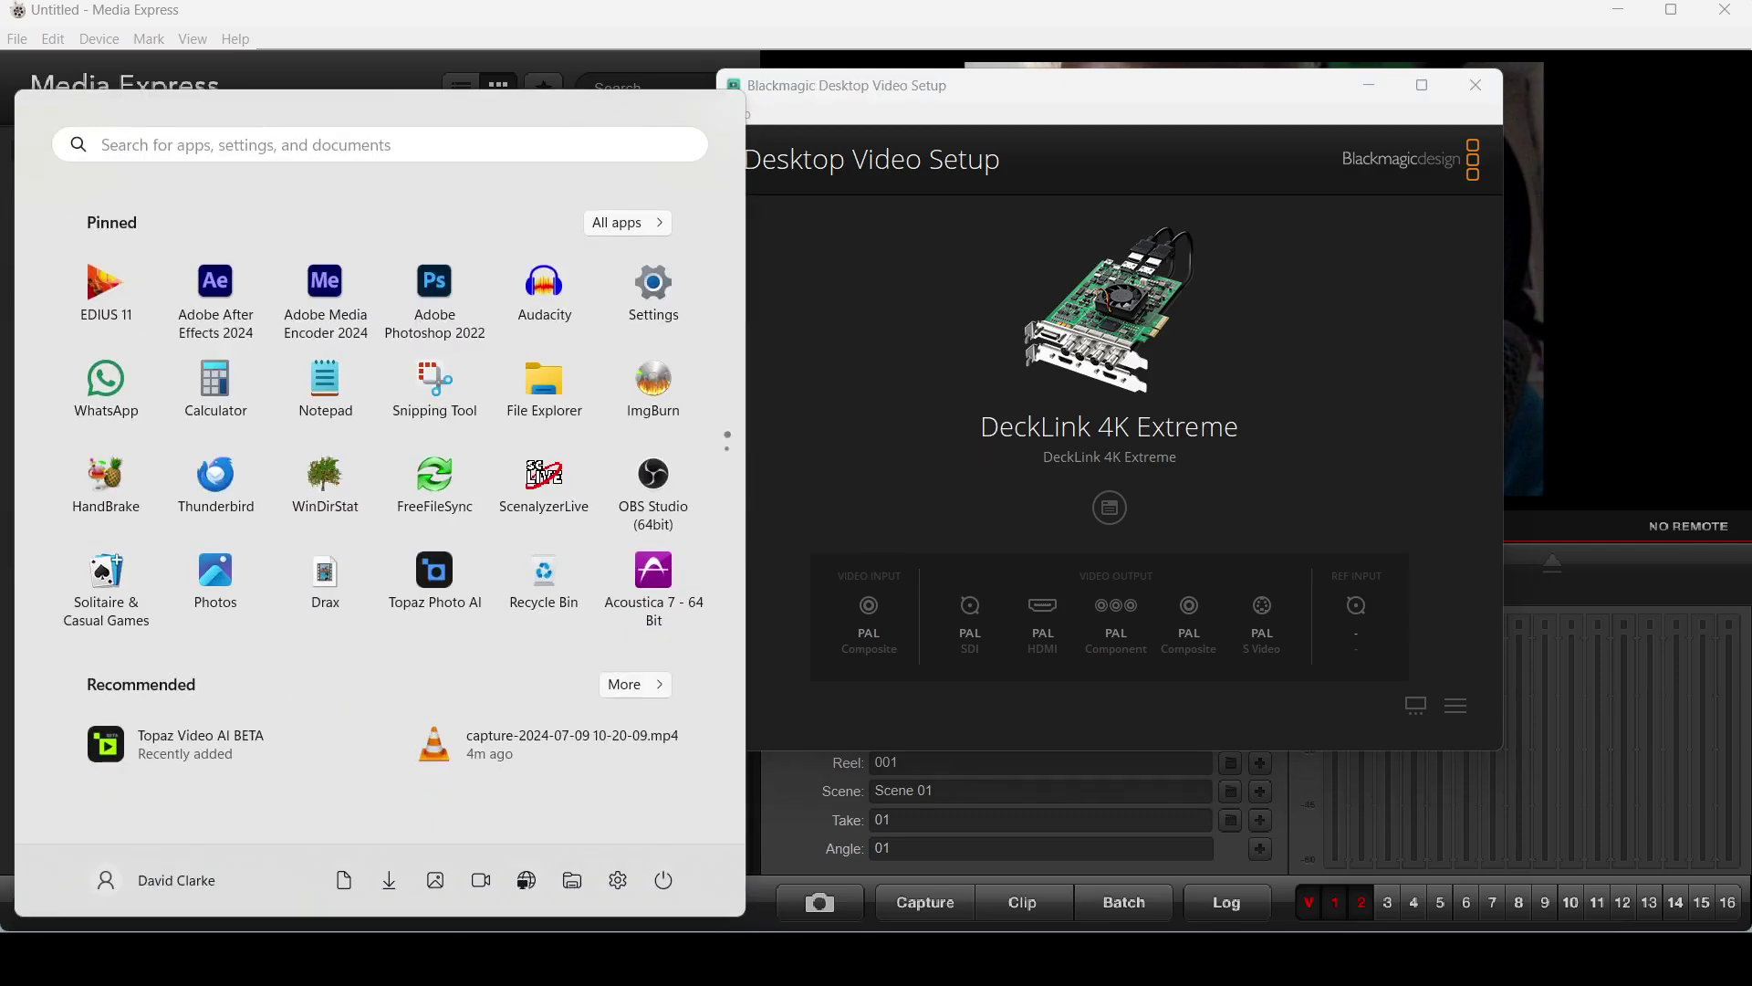
pyautogui.write('con')
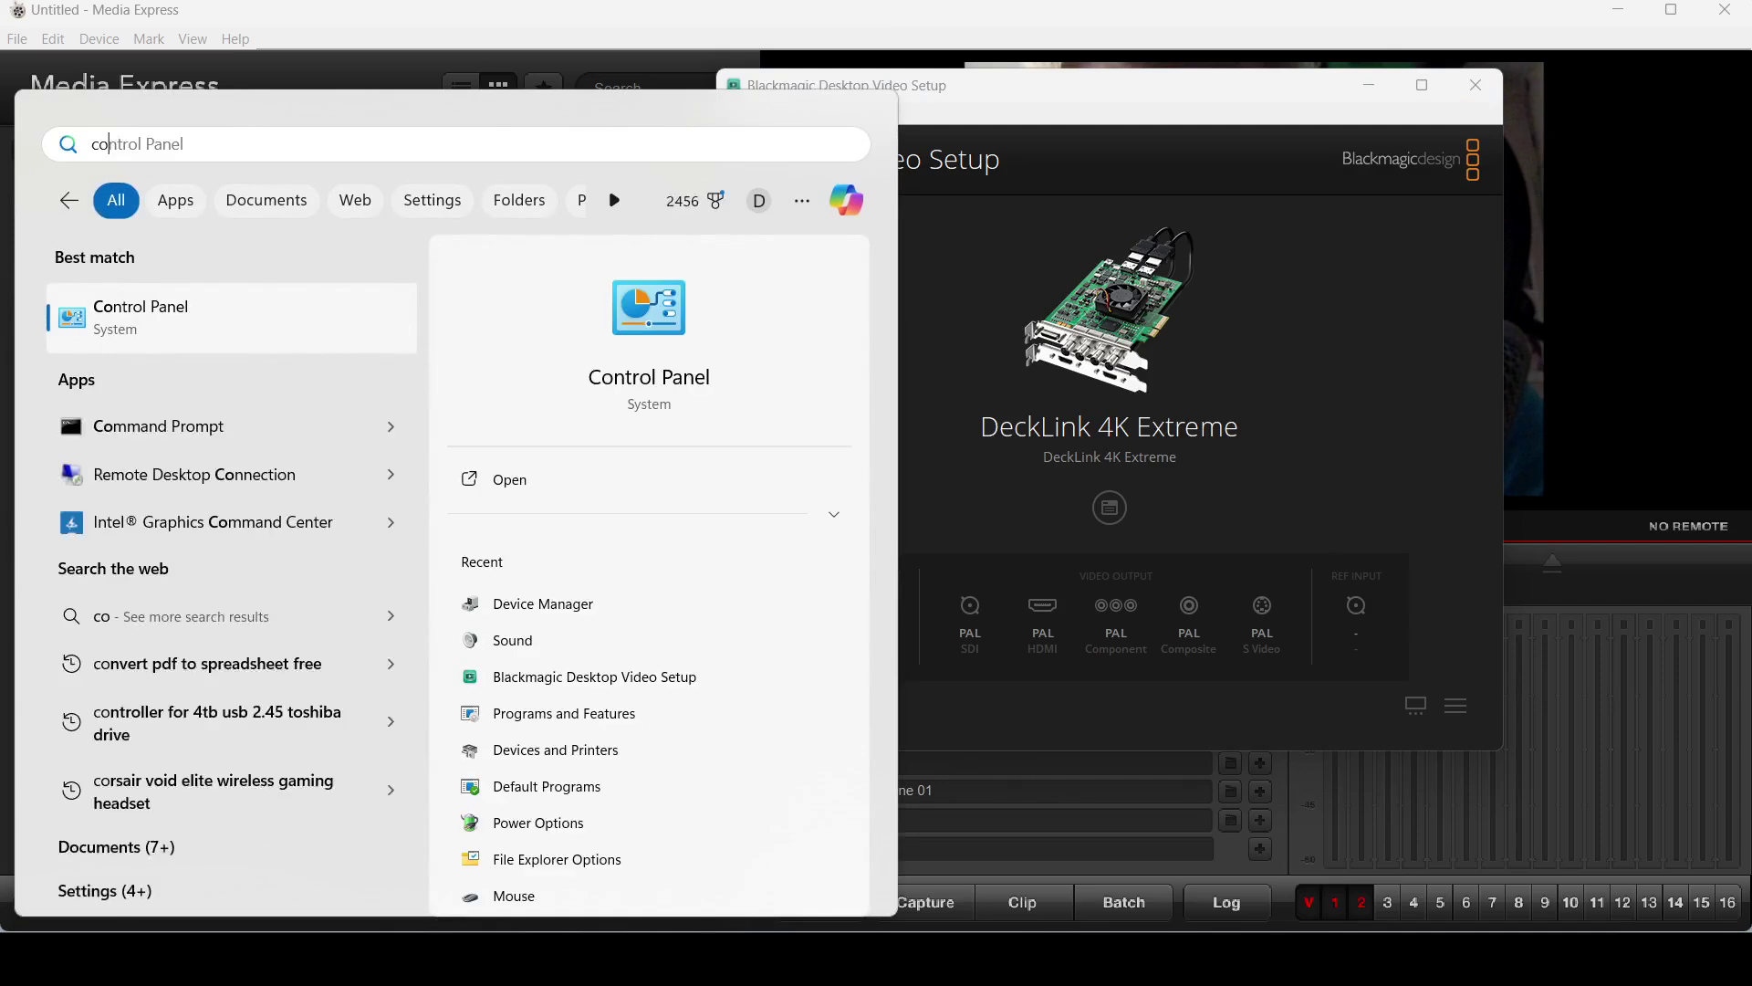
pyautogui.write('tr')
pyautogui.press('Escape')
pyautogui.press('Escape')
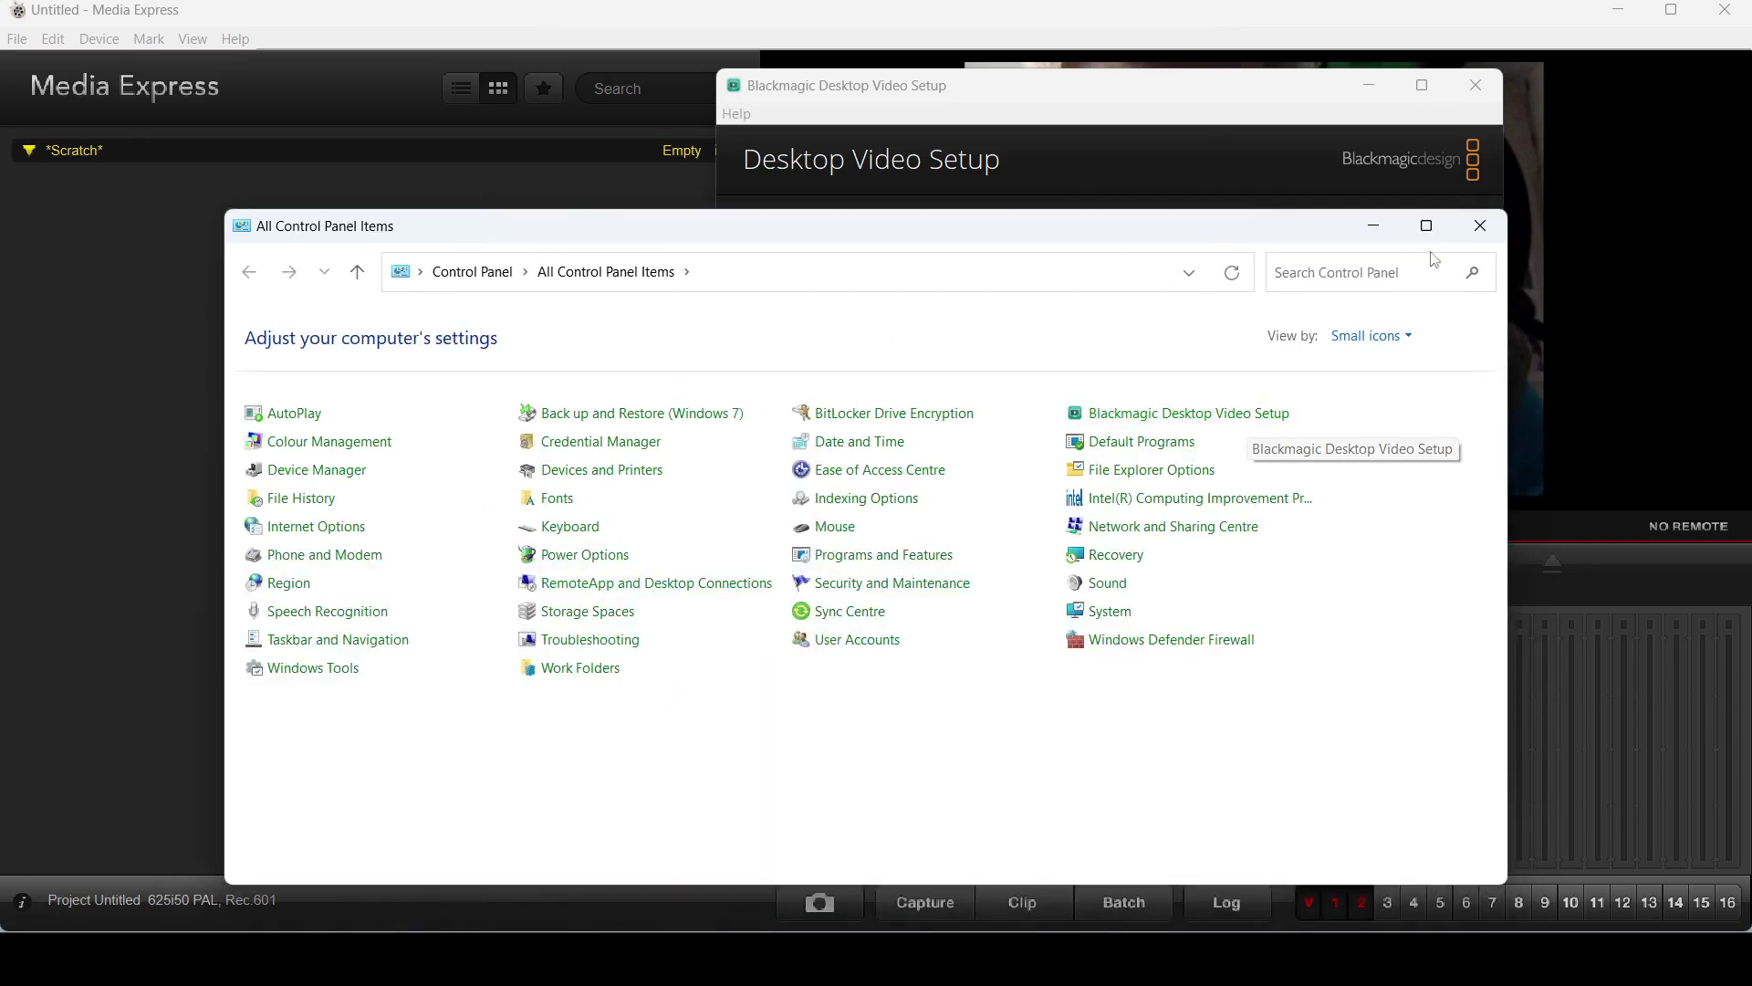
pyautogui.click(1481, 228)
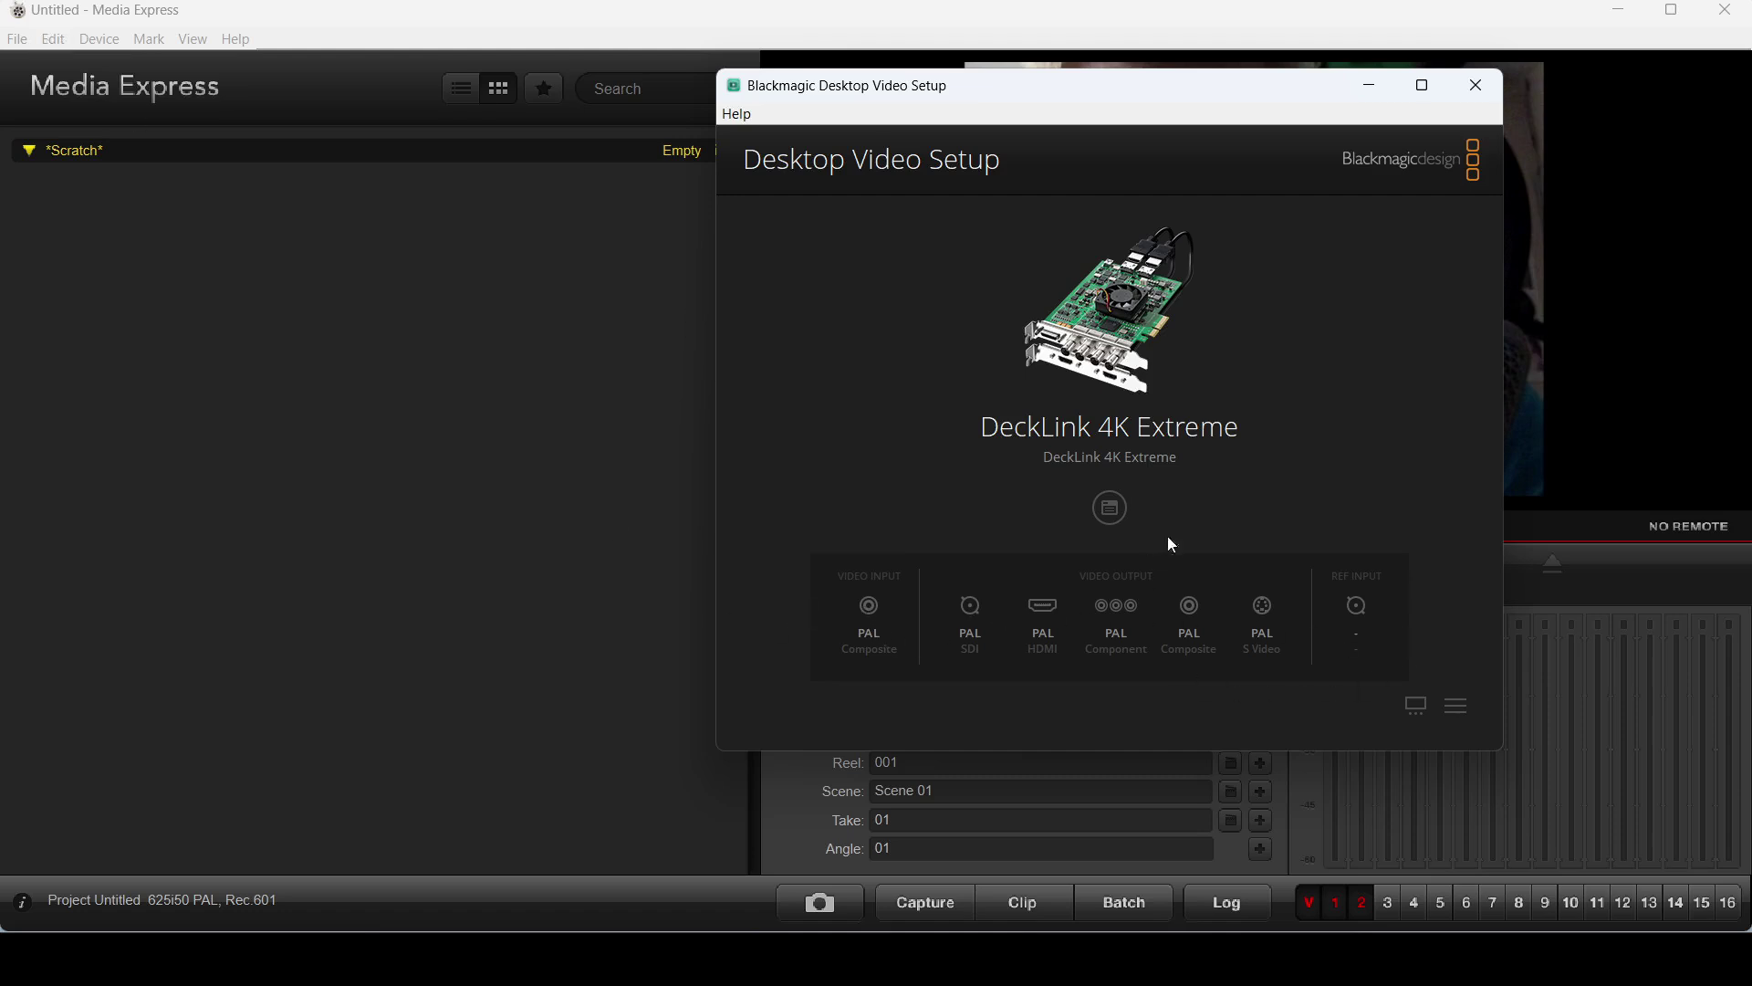
# - Open the DeckLink 4K Extreme card settings and view its Video Input and Audio tabs
pyautogui.click(1113, 511)
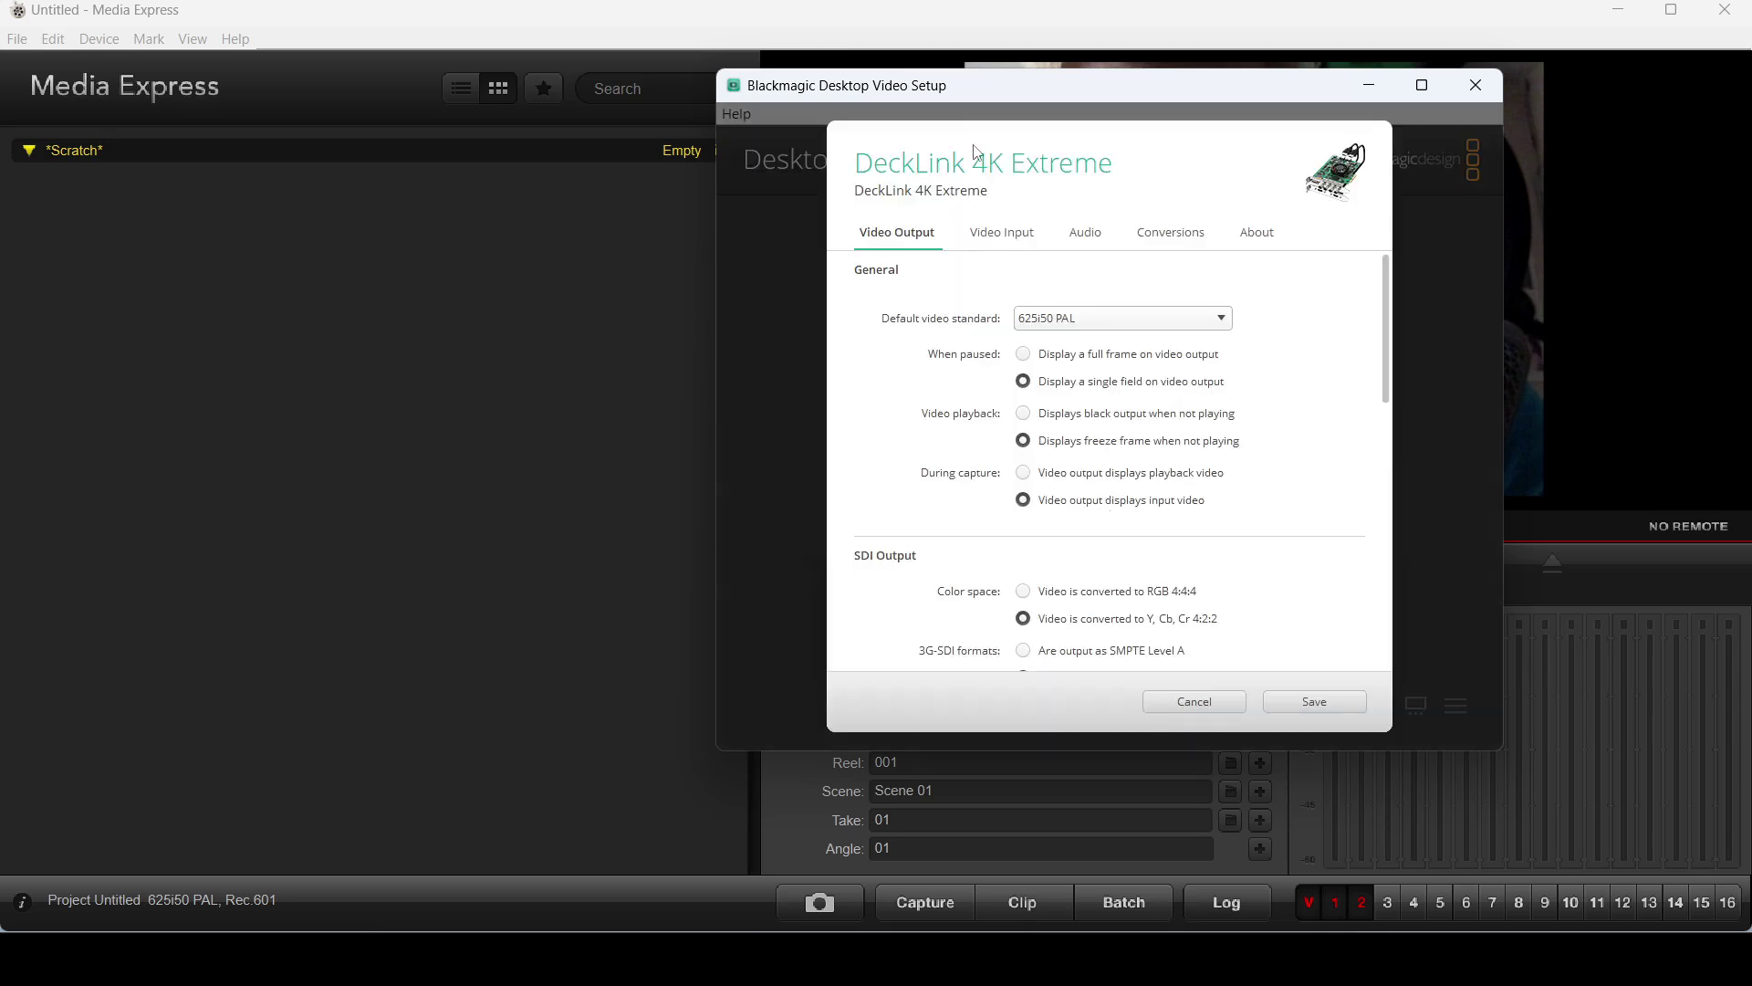
pyautogui.click(999, 237)
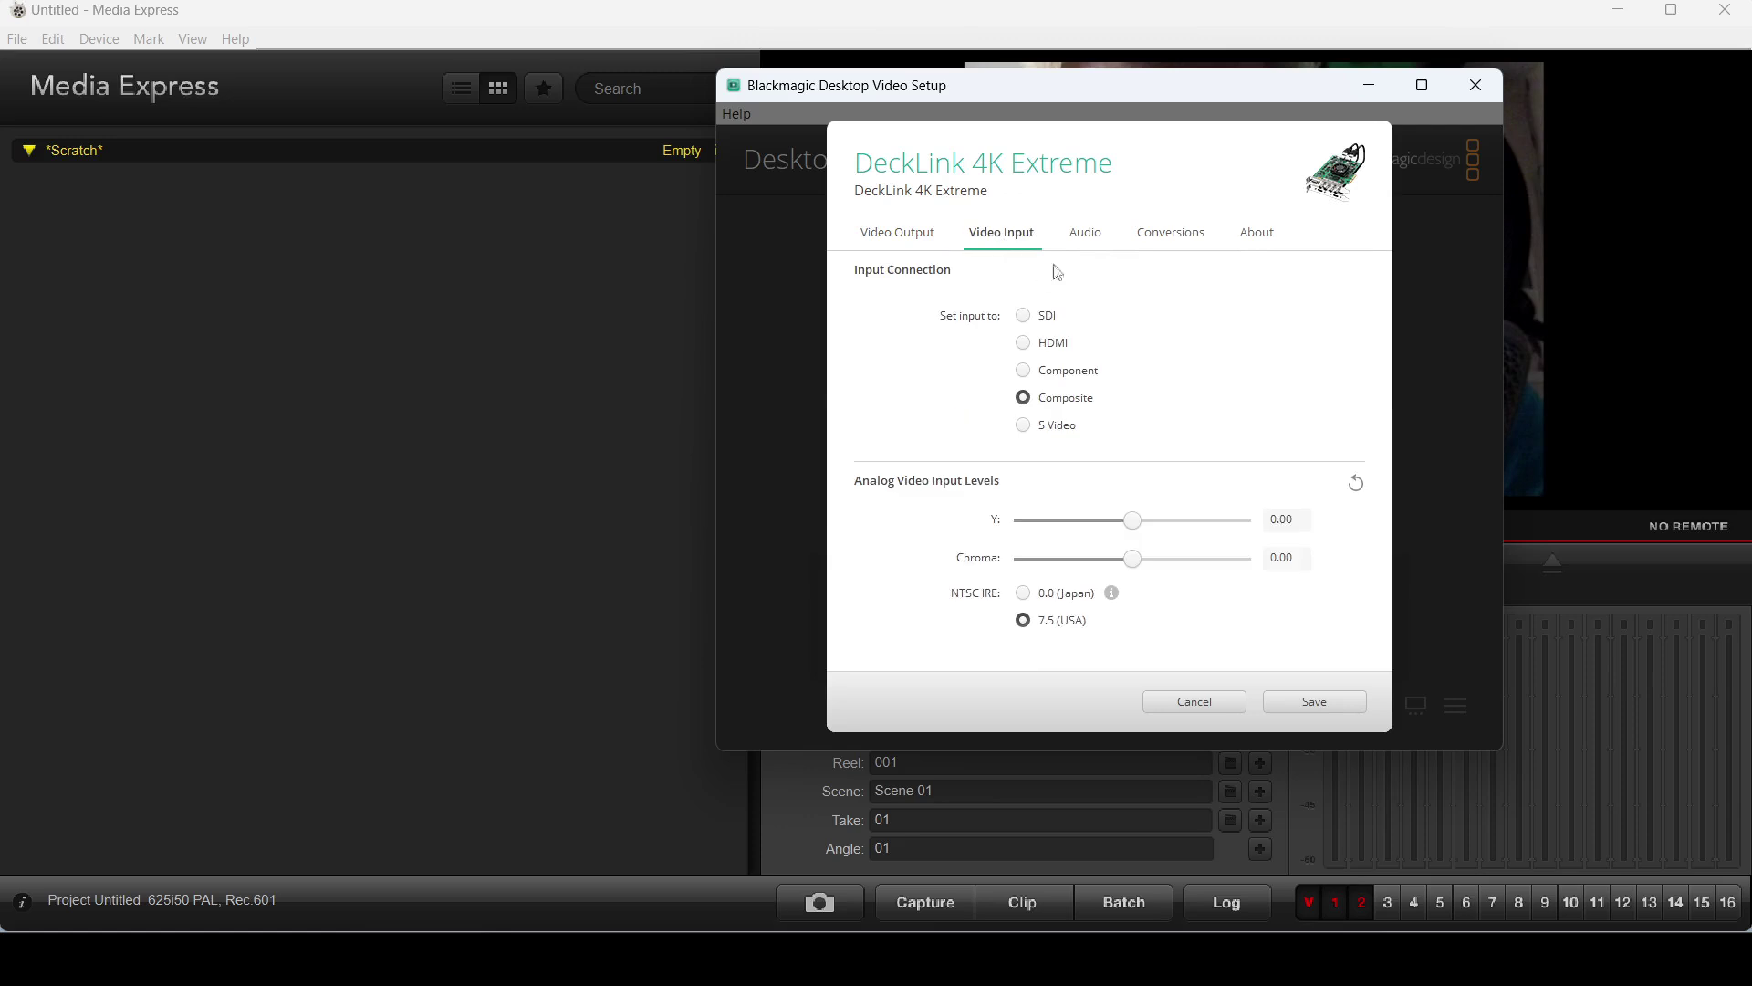
pyautogui.click(1083, 246)
# - Switch the card's video input to Component and save the setting
pyautogui.press('Return')
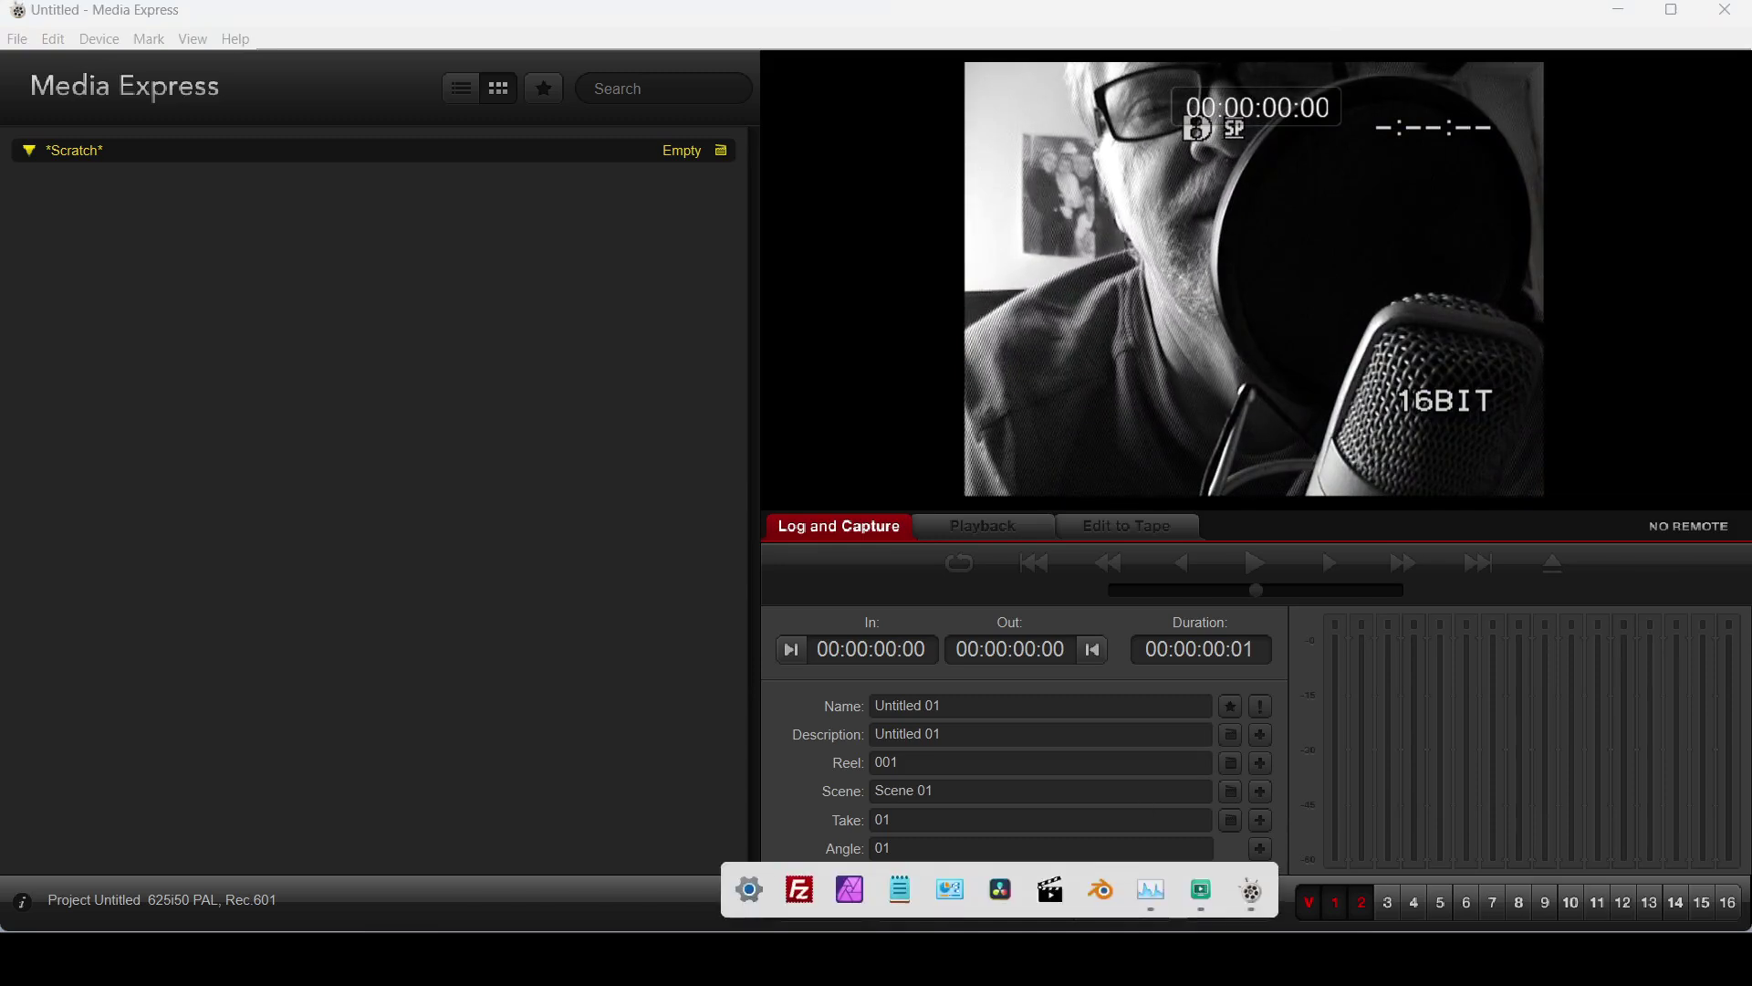
pyautogui.click(1207, 883)
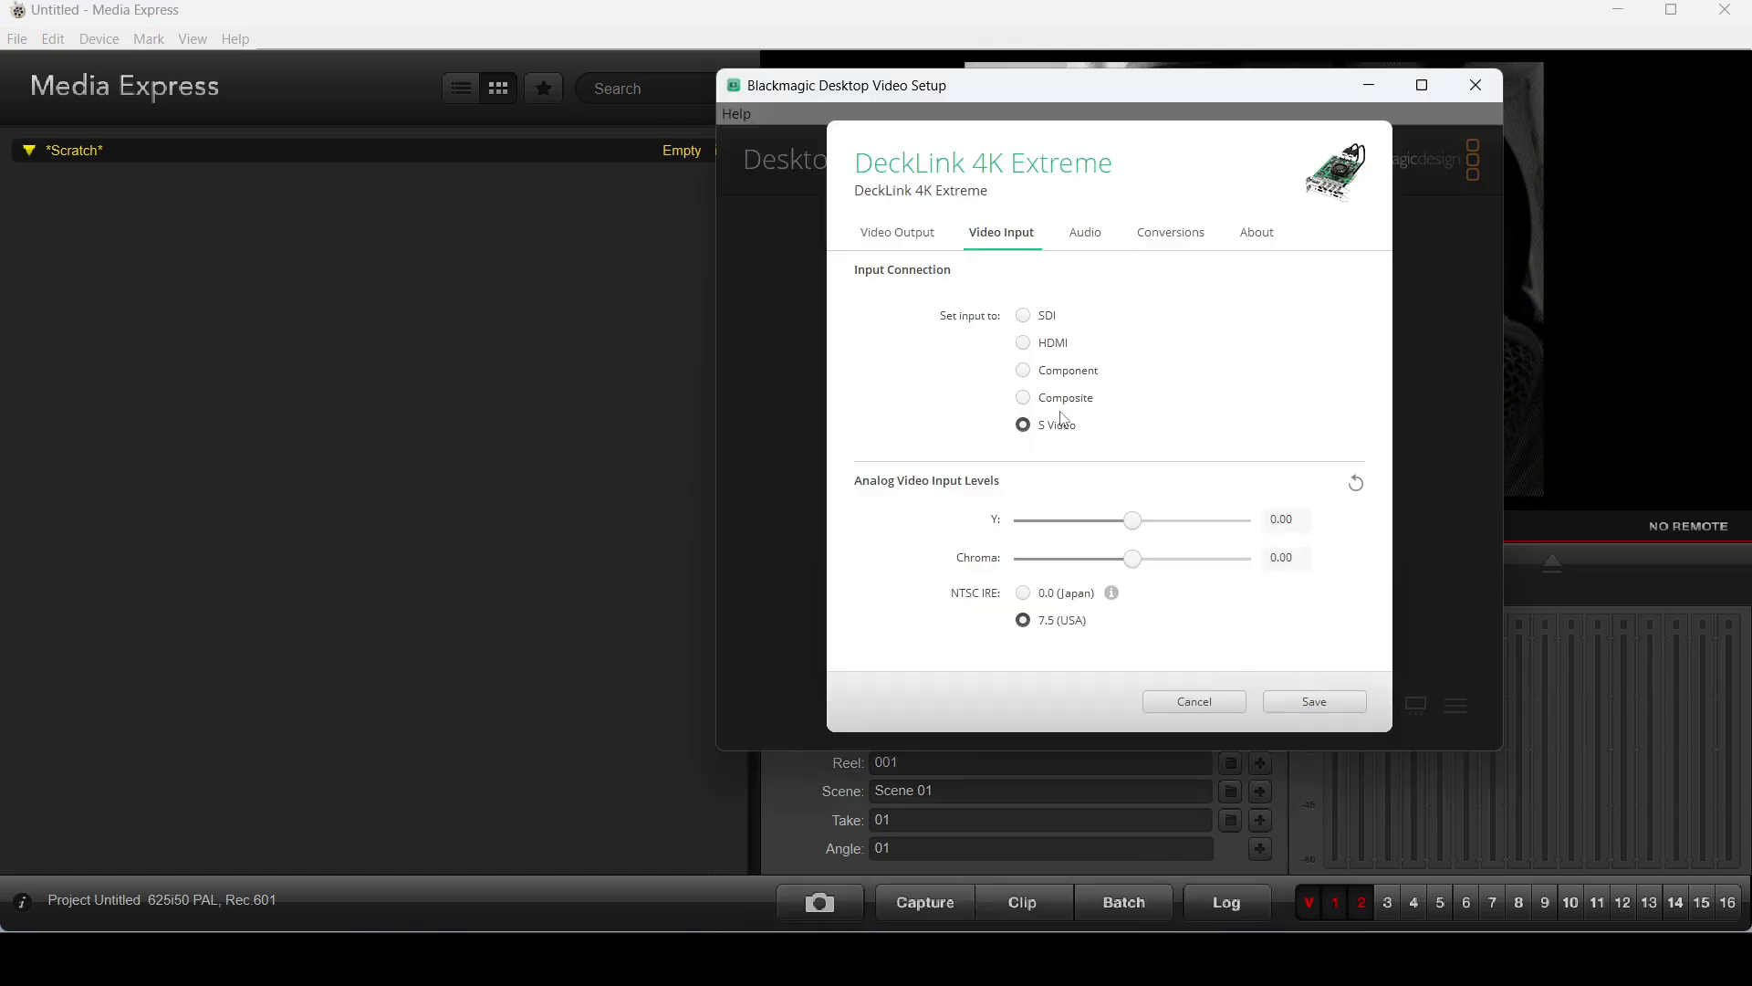
pyautogui.click(1040, 371)
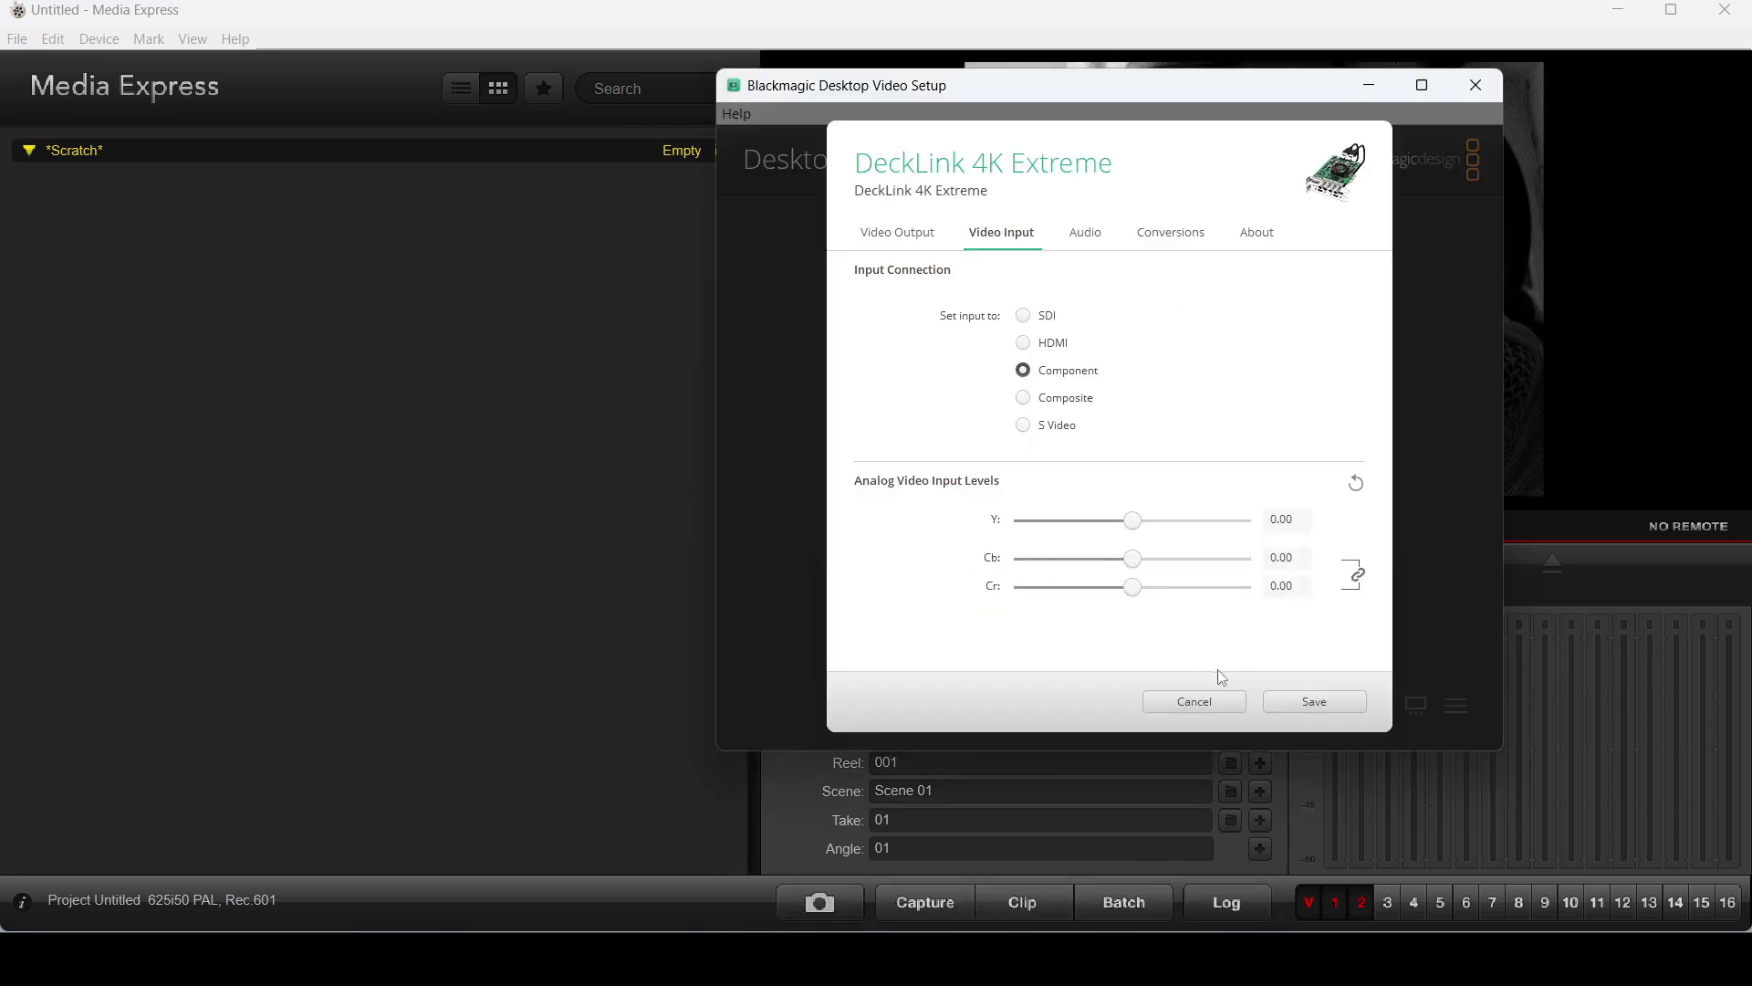
pyautogui.click(1314, 701)
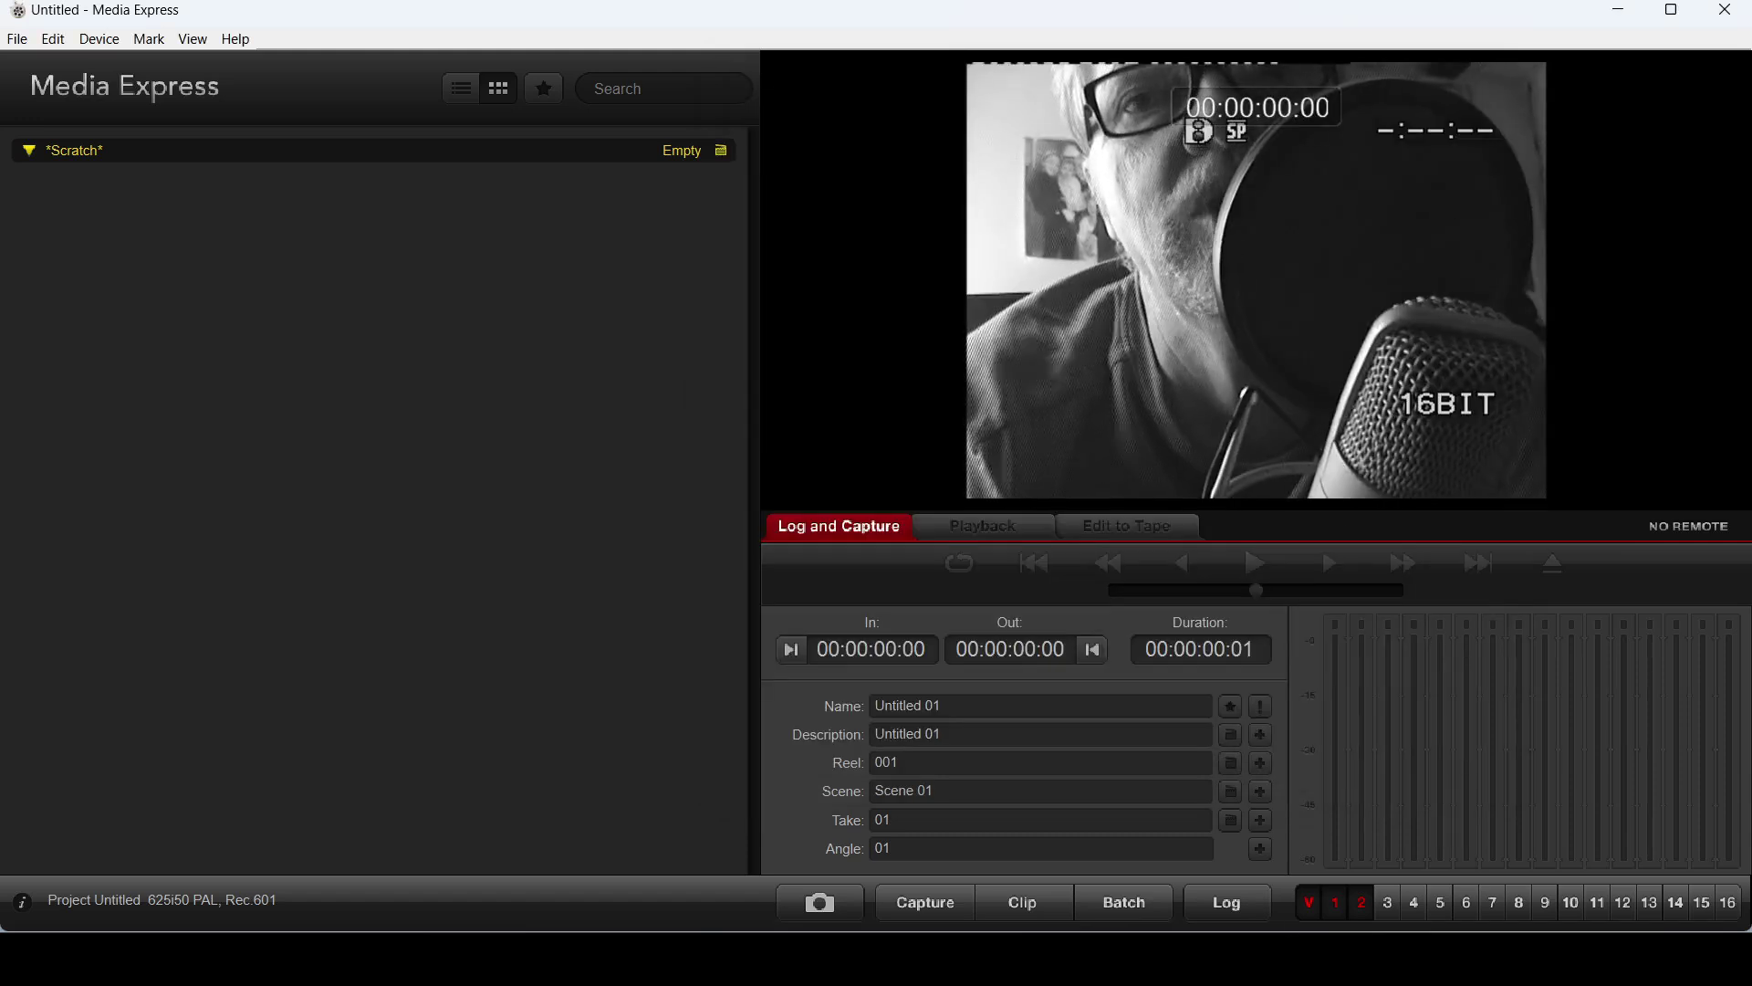
pyautogui.moveTo(1150, 917)
pyautogui.click(1203, 894)
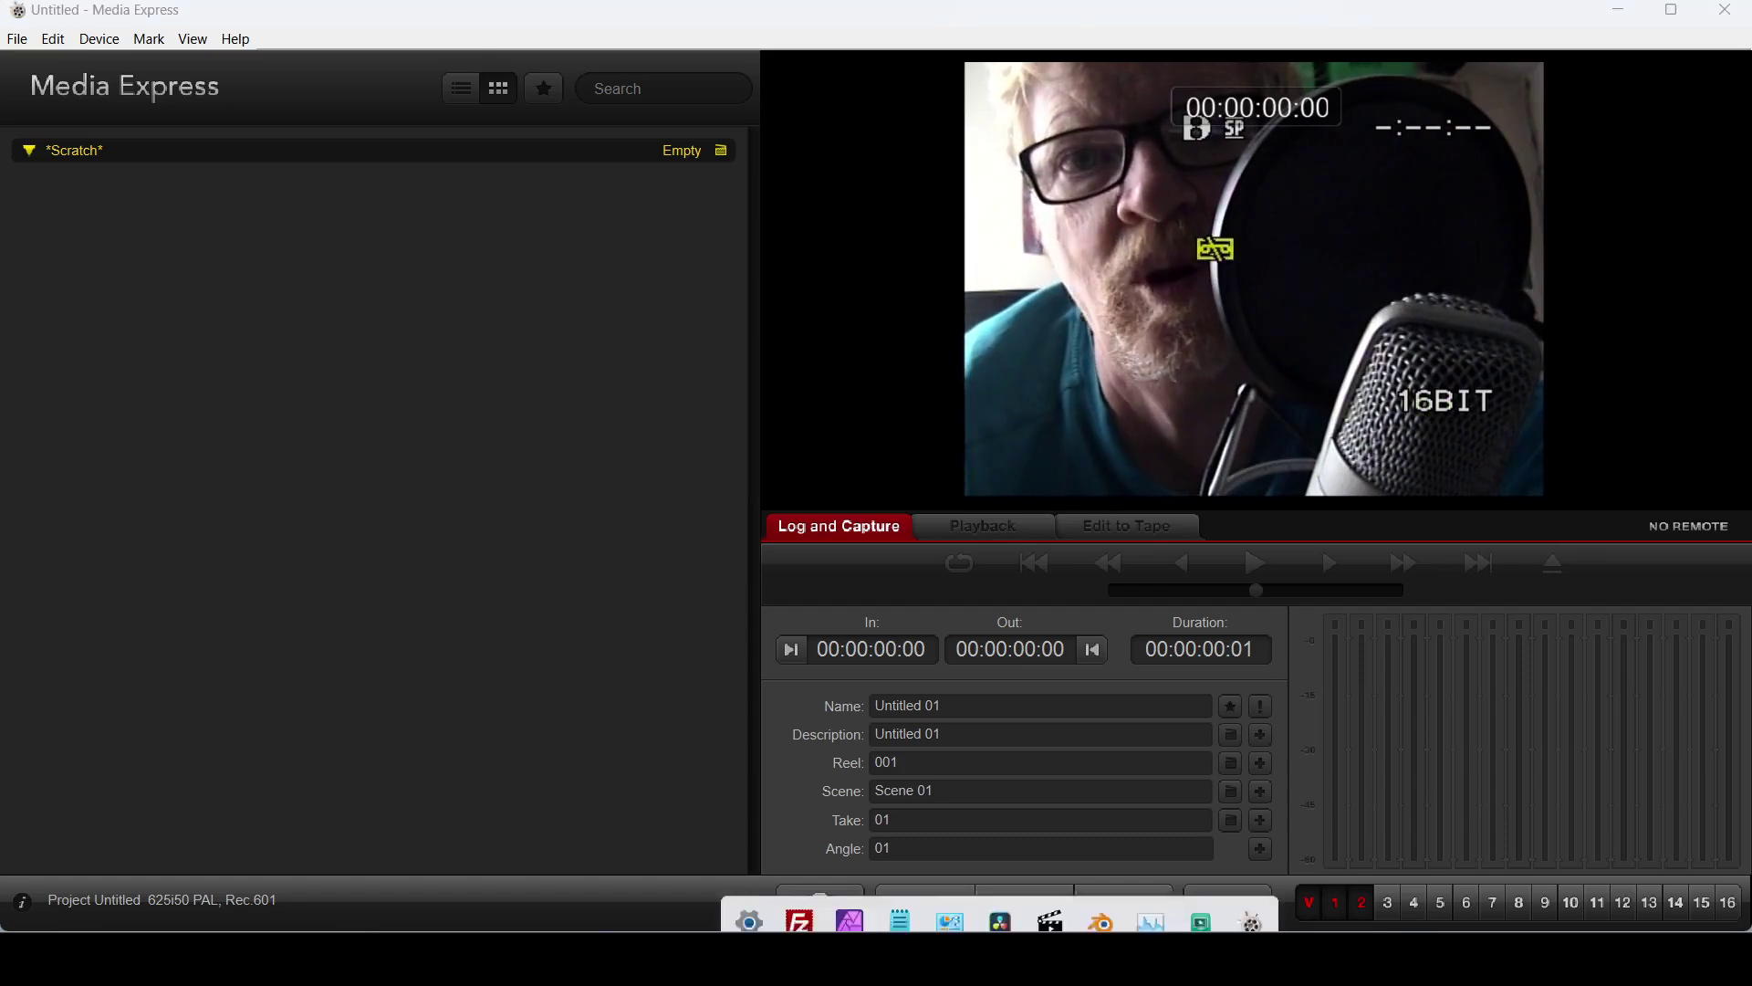
# - Set the DeckLink 4K Extreme audio input to XLR and save
pyautogui.click(1202, 896)
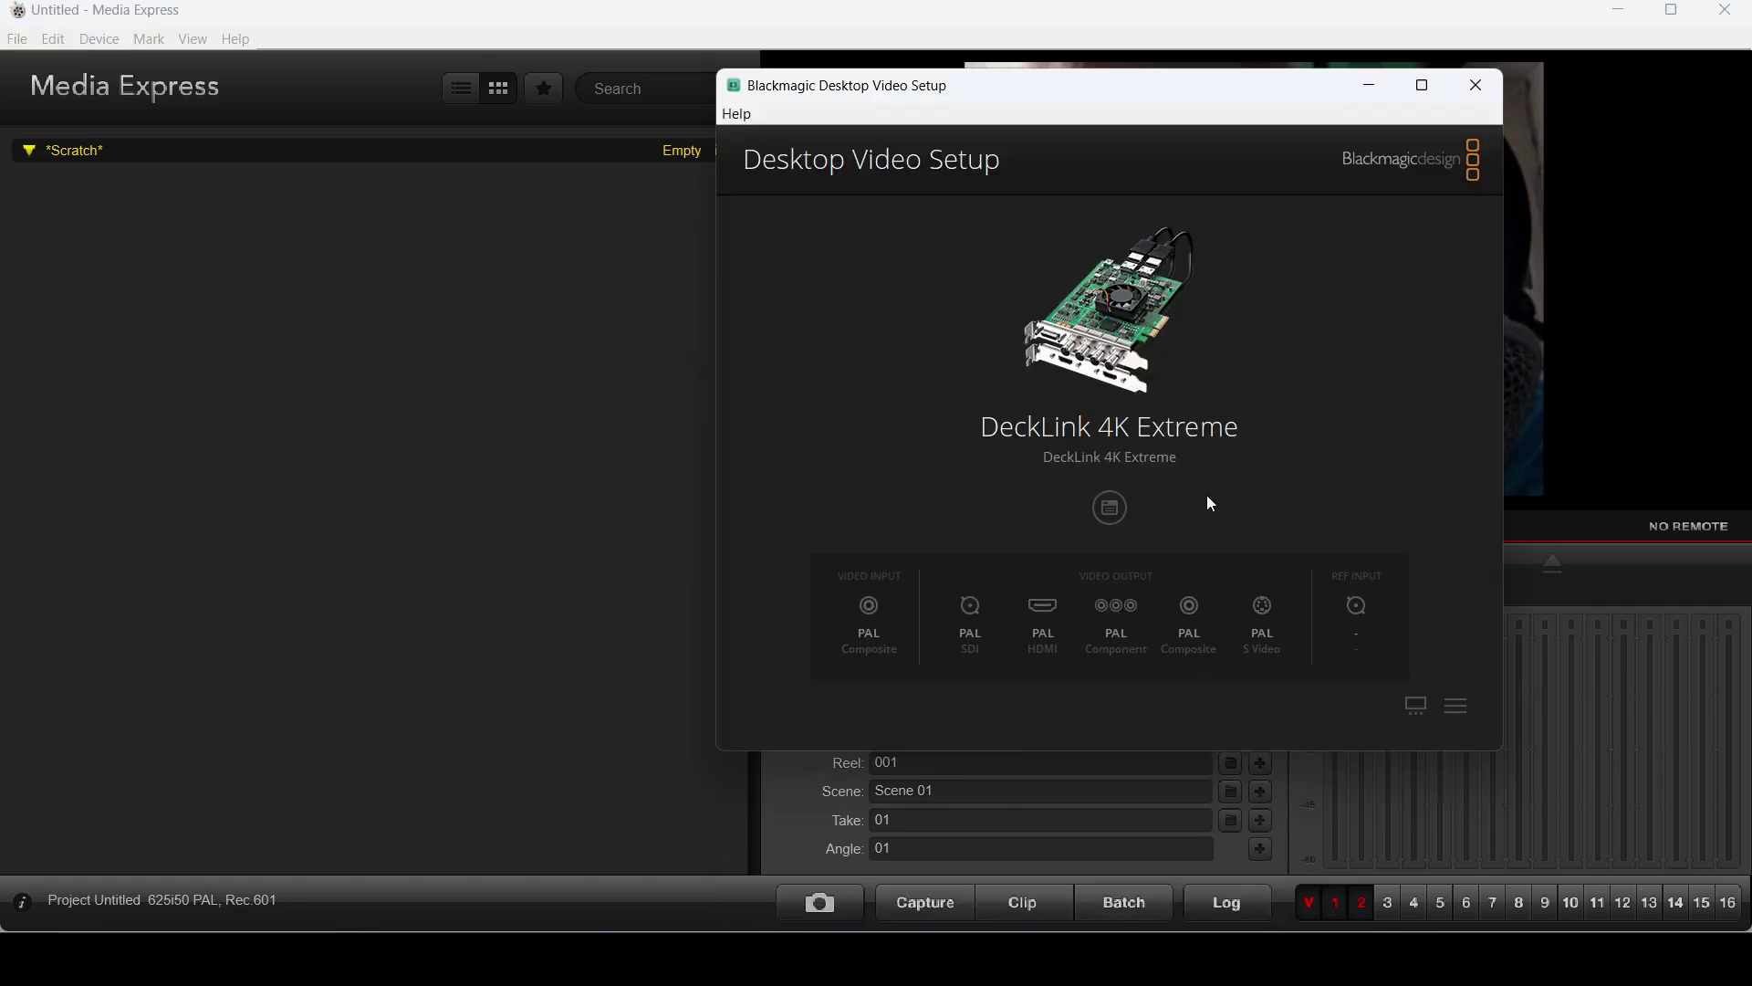
pyautogui.click(1109, 507)
pyautogui.click(983, 238)
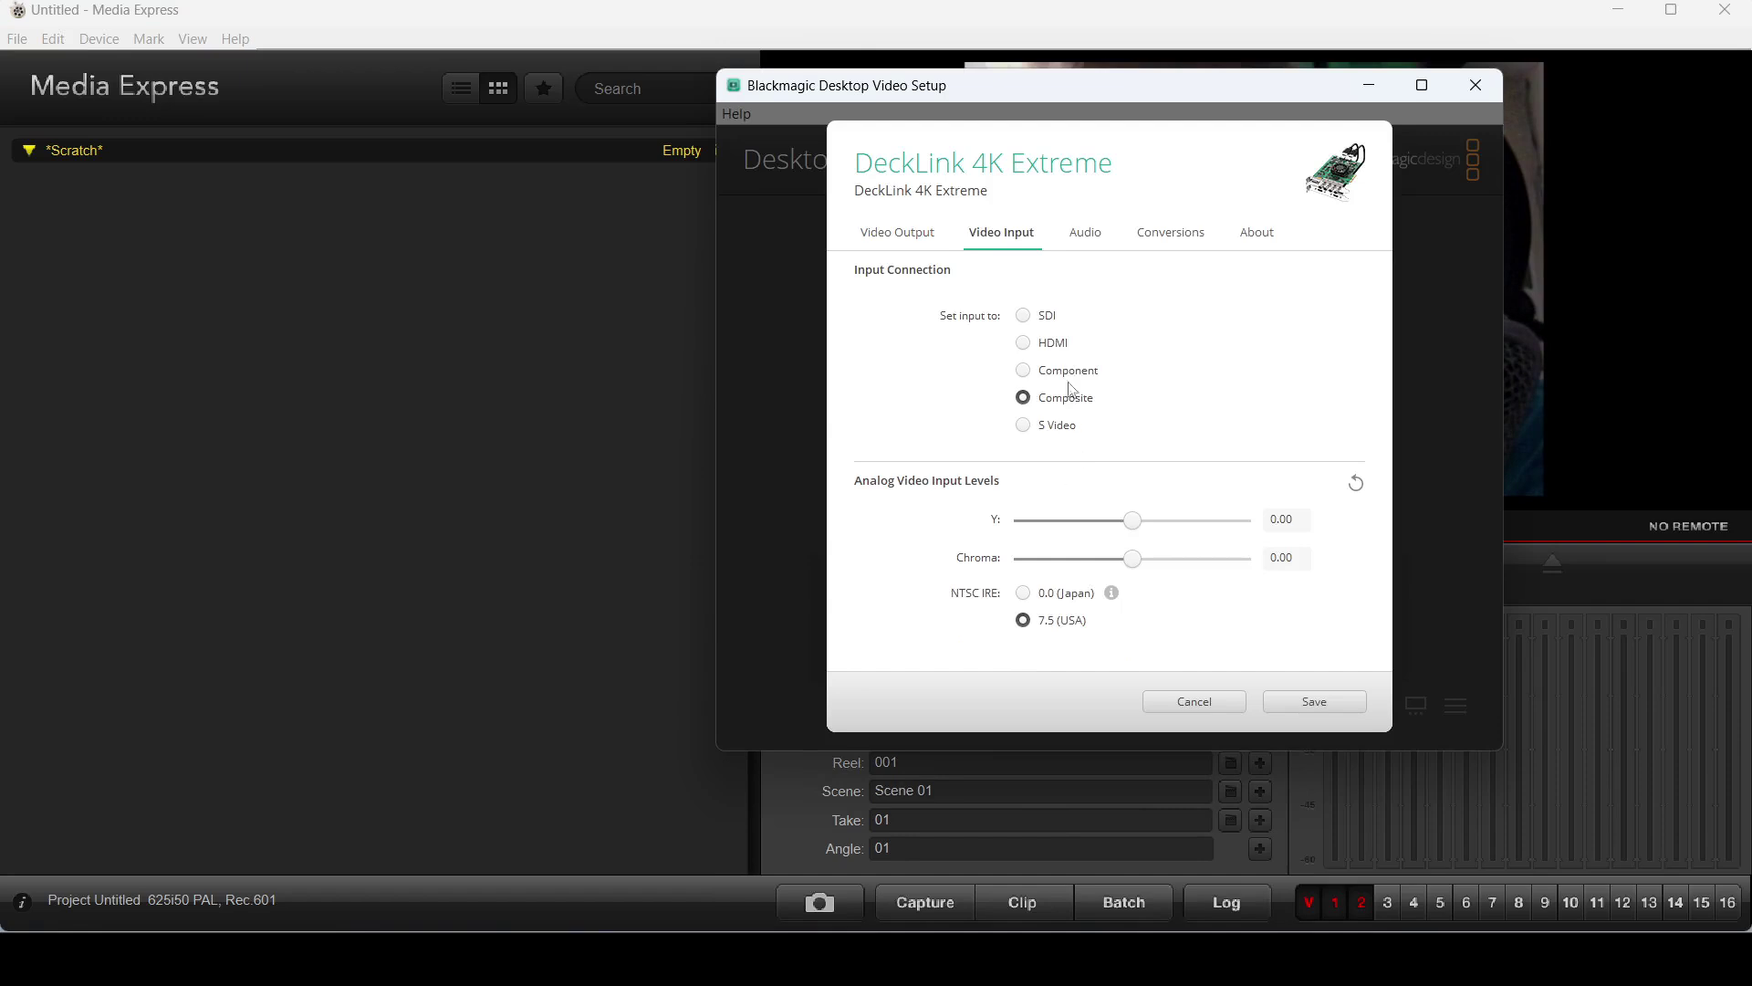
pyautogui.click(1086, 239)
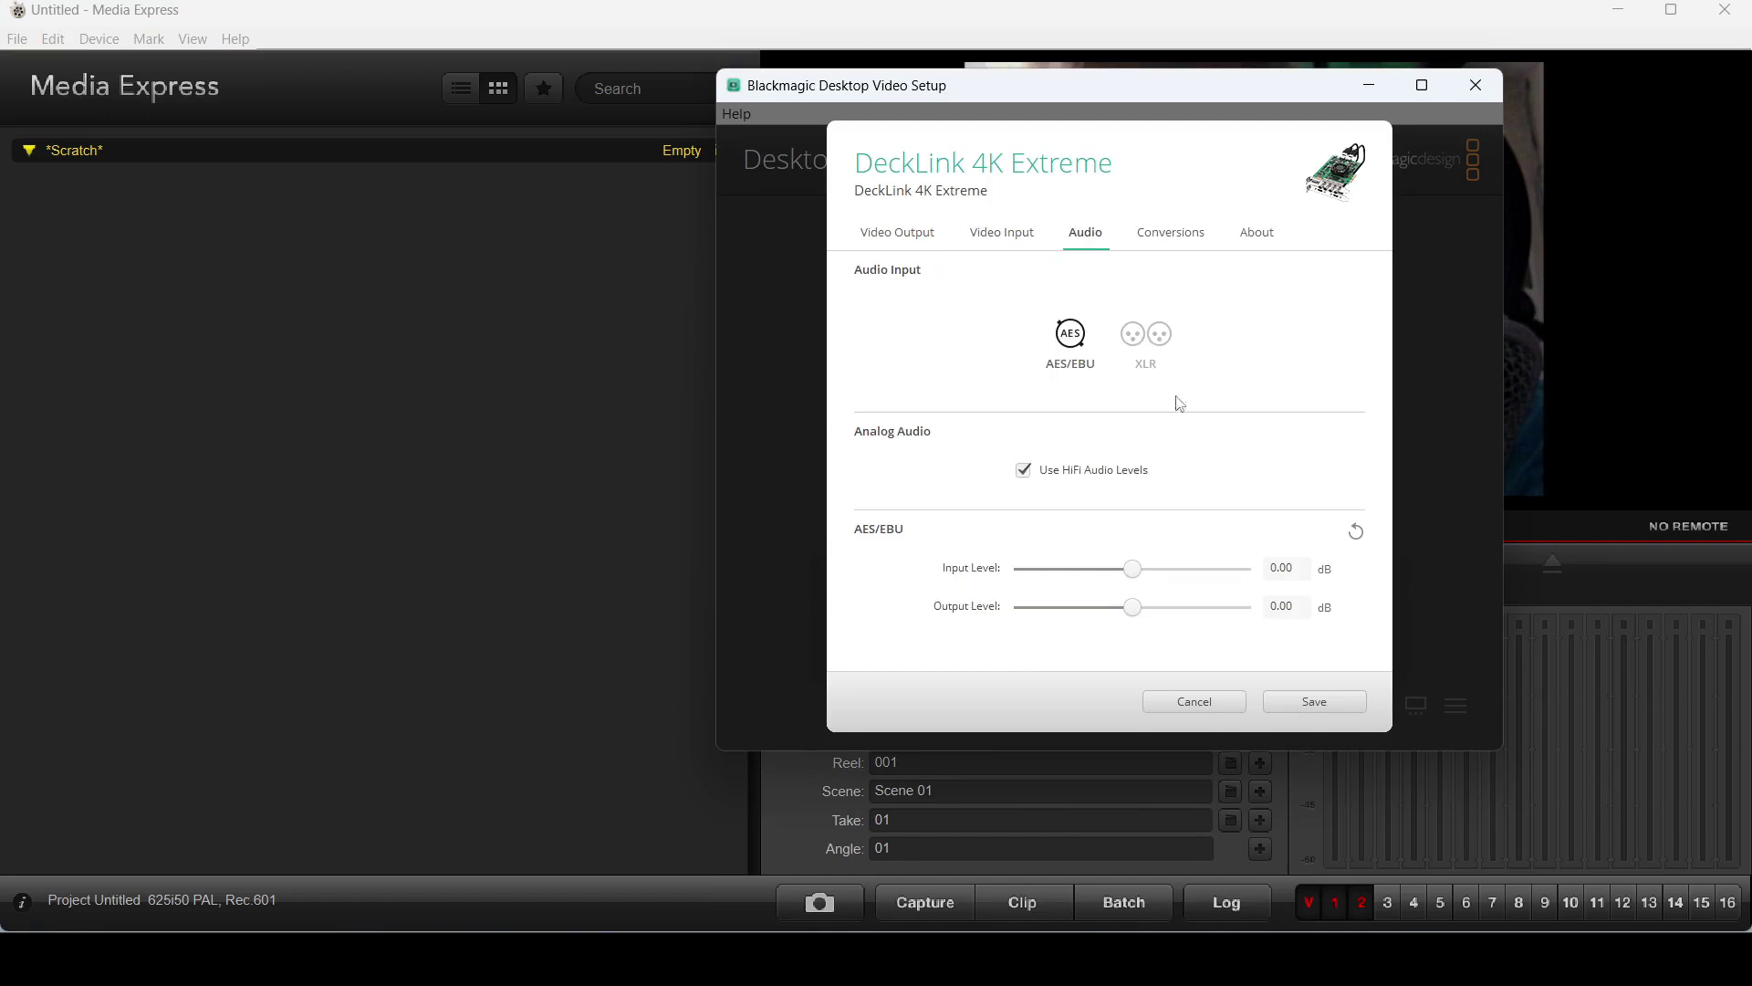
pyautogui.click(1146, 335)
pyautogui.click(1317, 702)
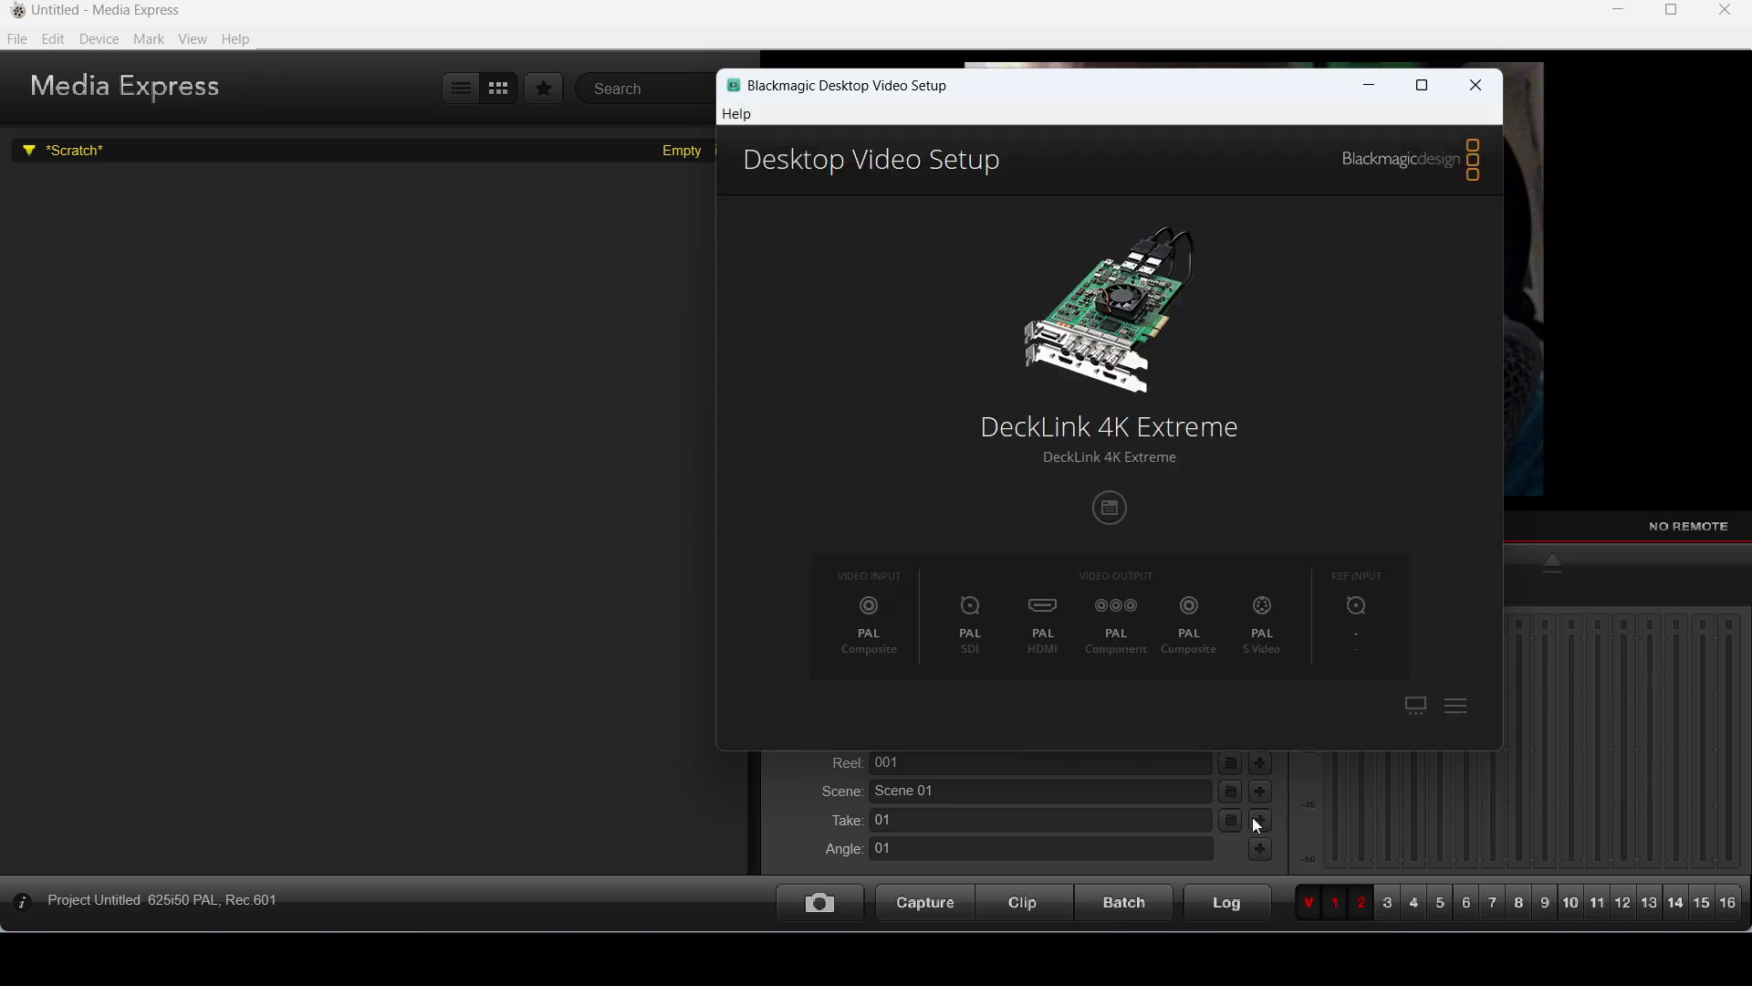
pyautogui.click(1295, 810)
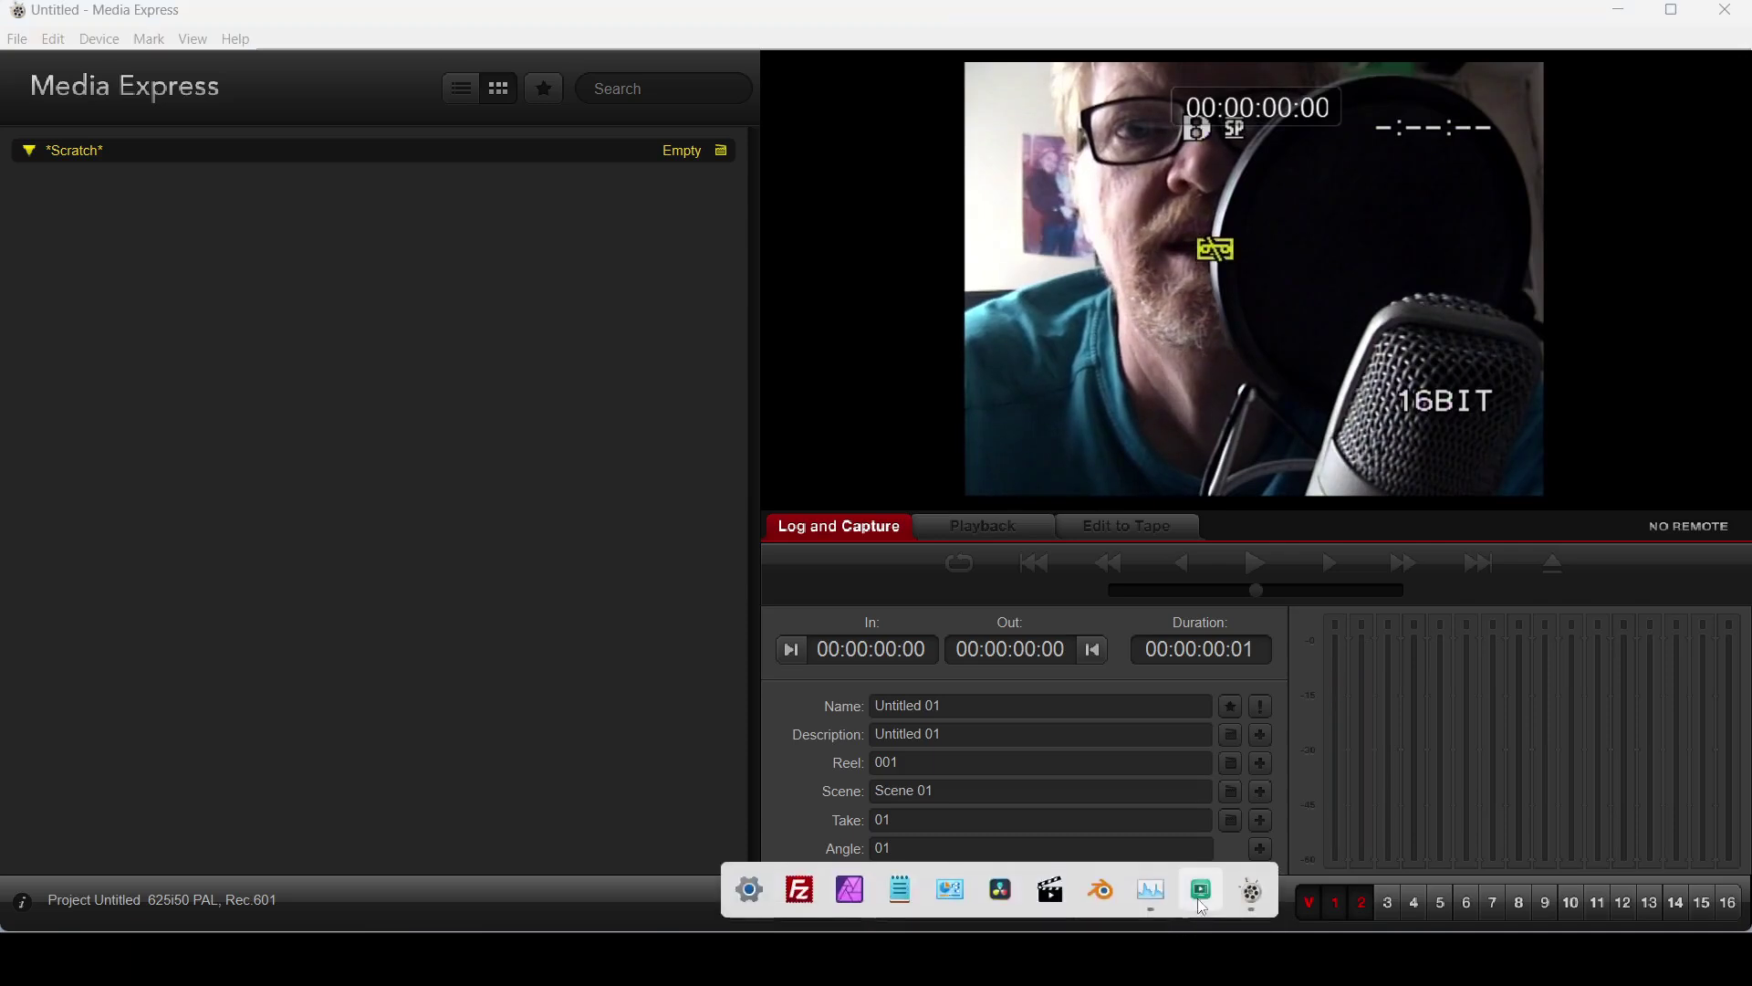
# - Keep input conversion at None and video input on Composite, then save the card settings
pyautogui.click(1203, 899)
pyautogui.click(1107, 504)
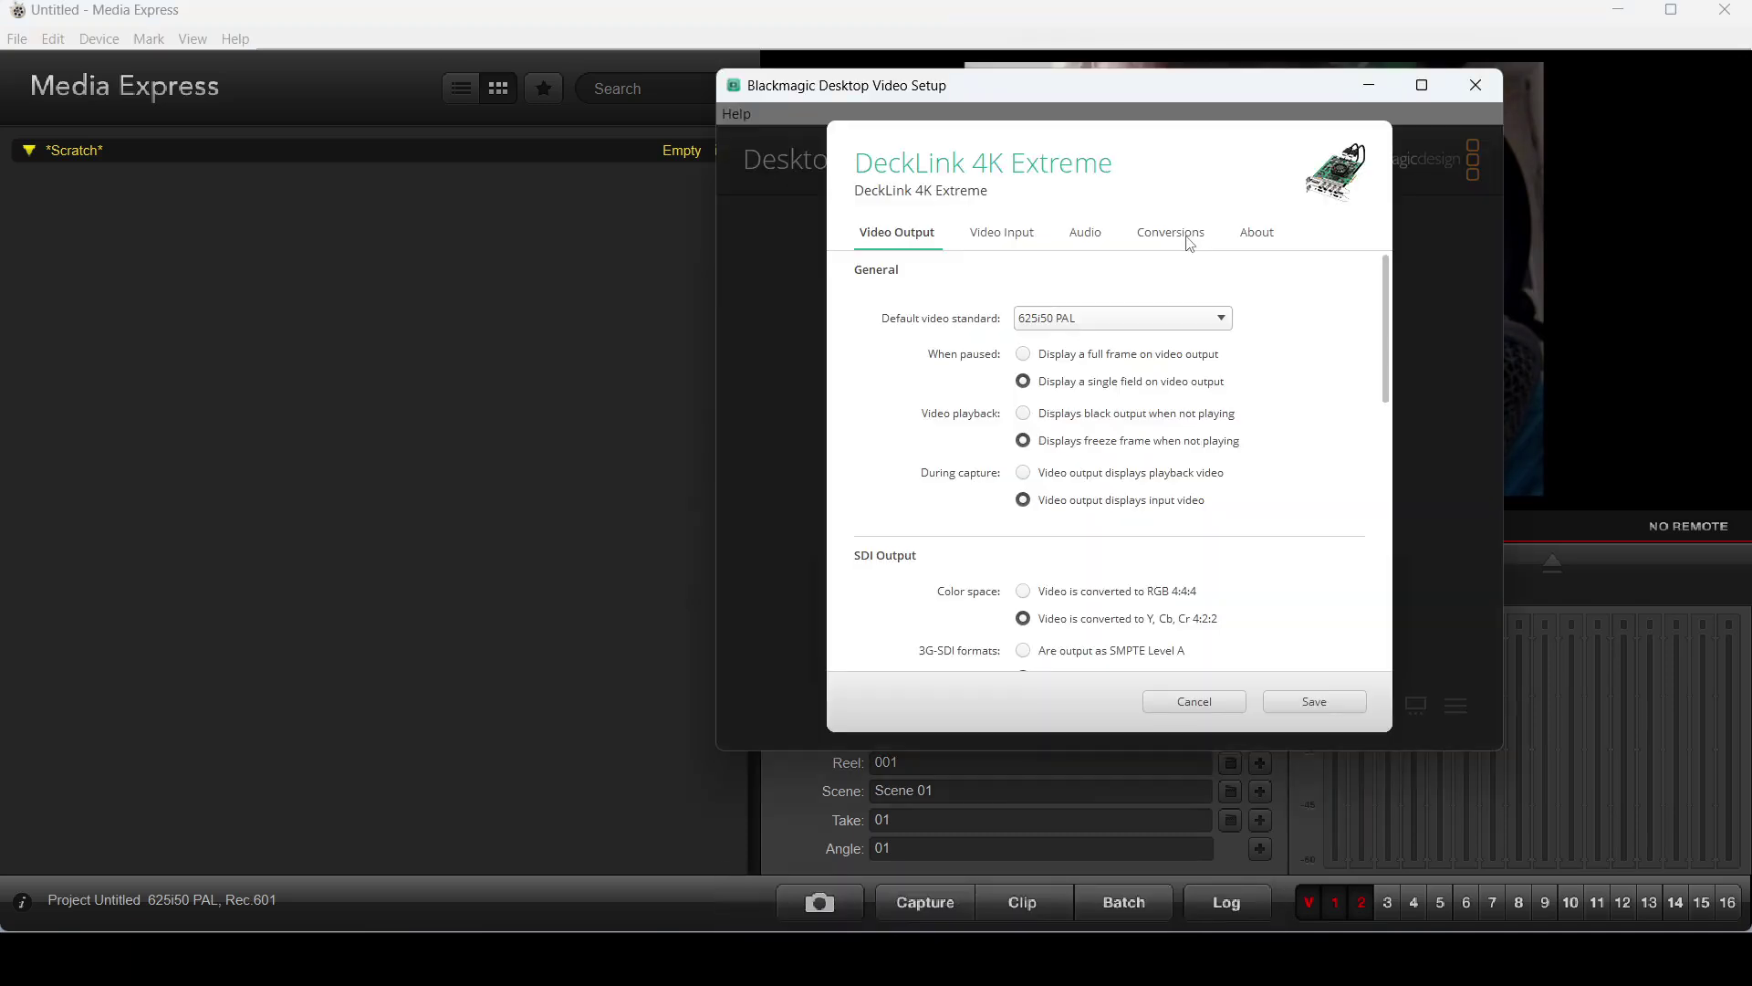
pyautogui.click(1186, 239)
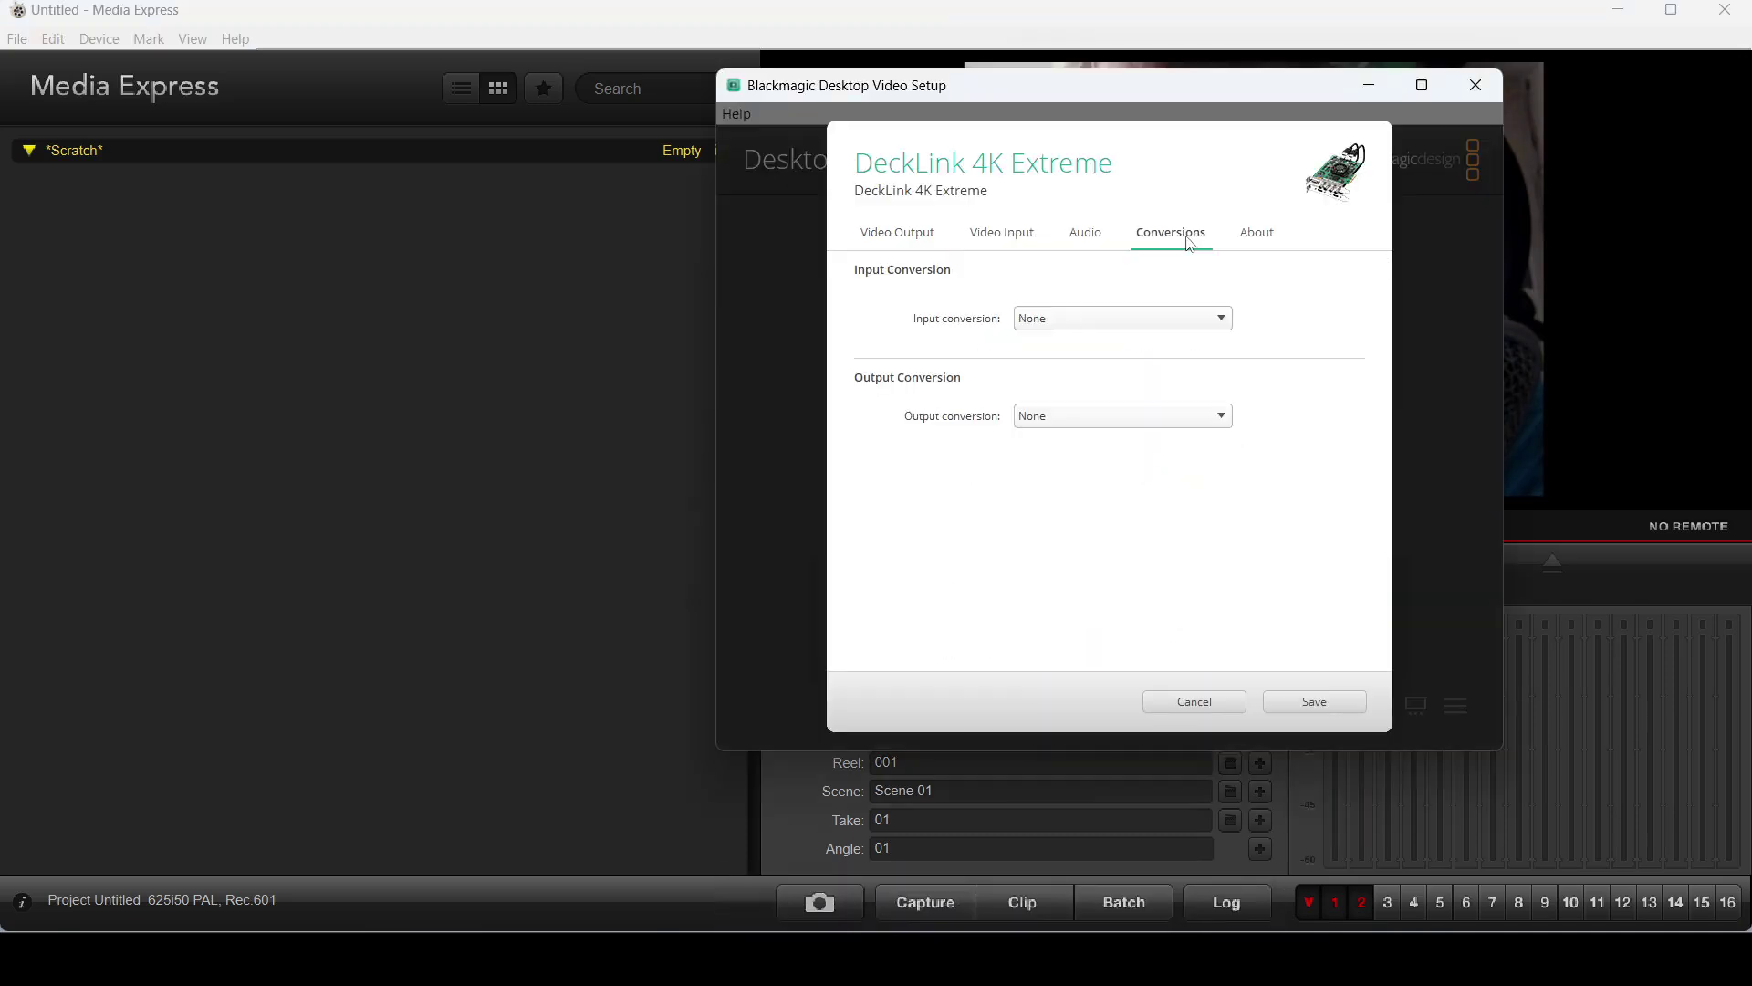
pyautogui.click(1045, 318)
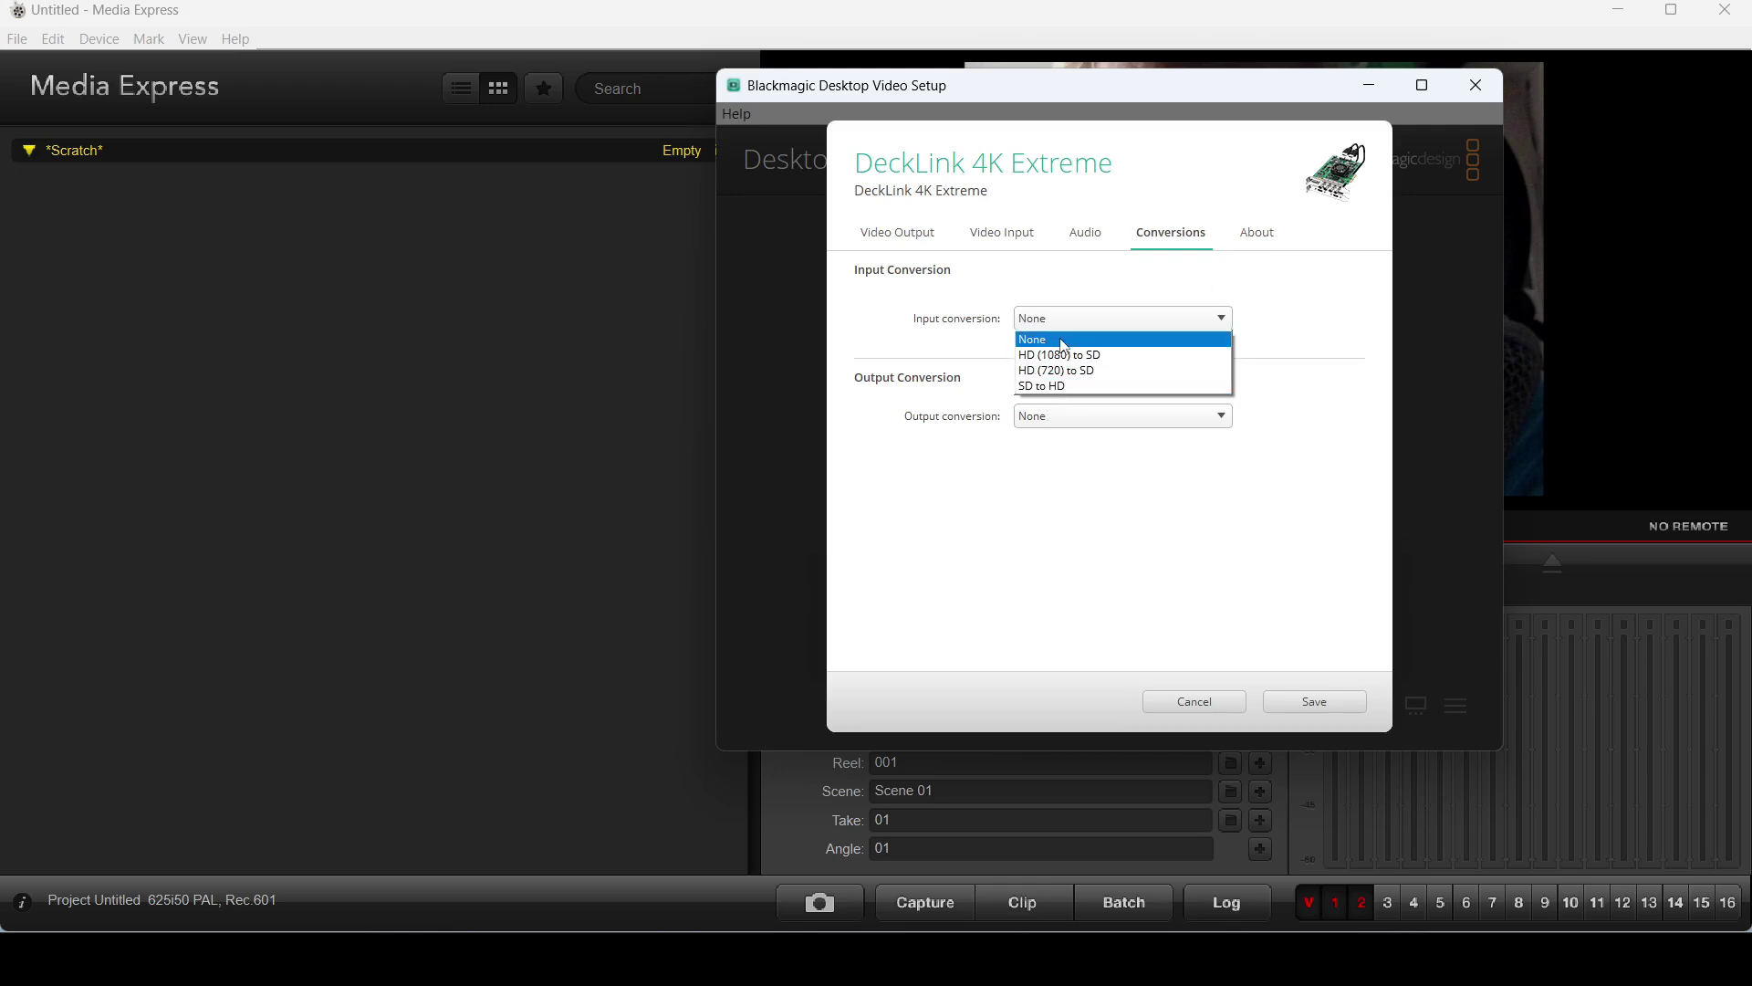
pyautogui.click(1061, 339)
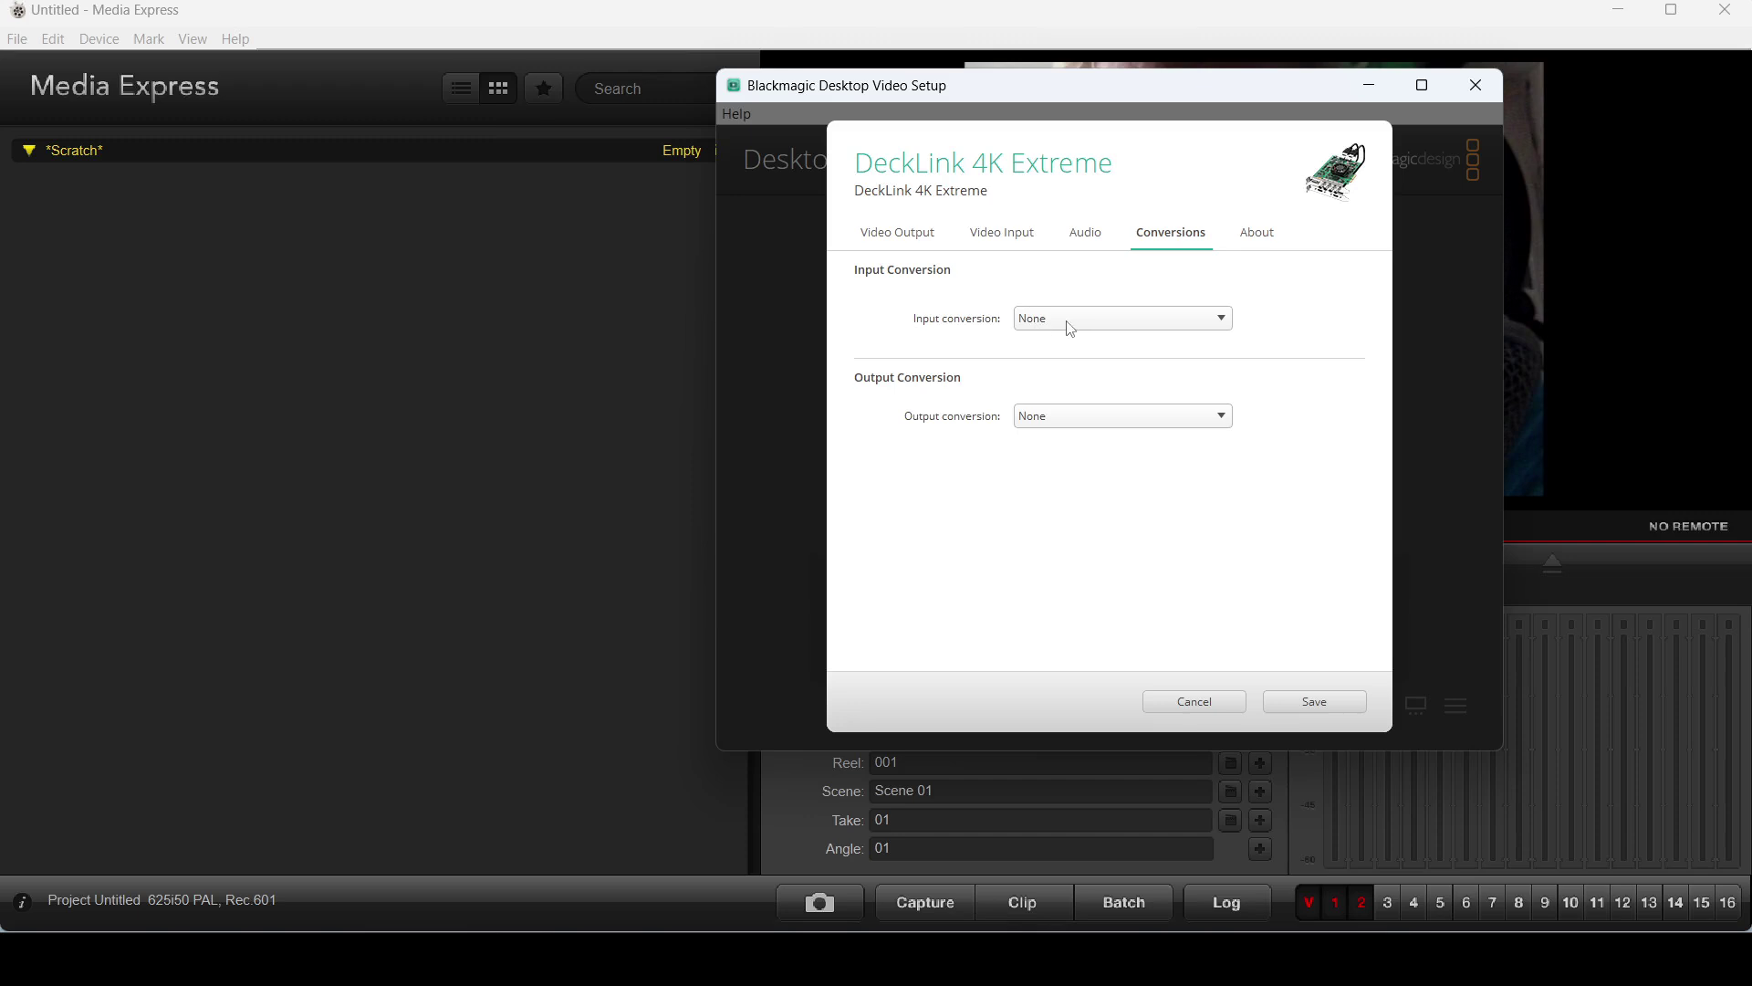
pyautogui.click(1086, 236)
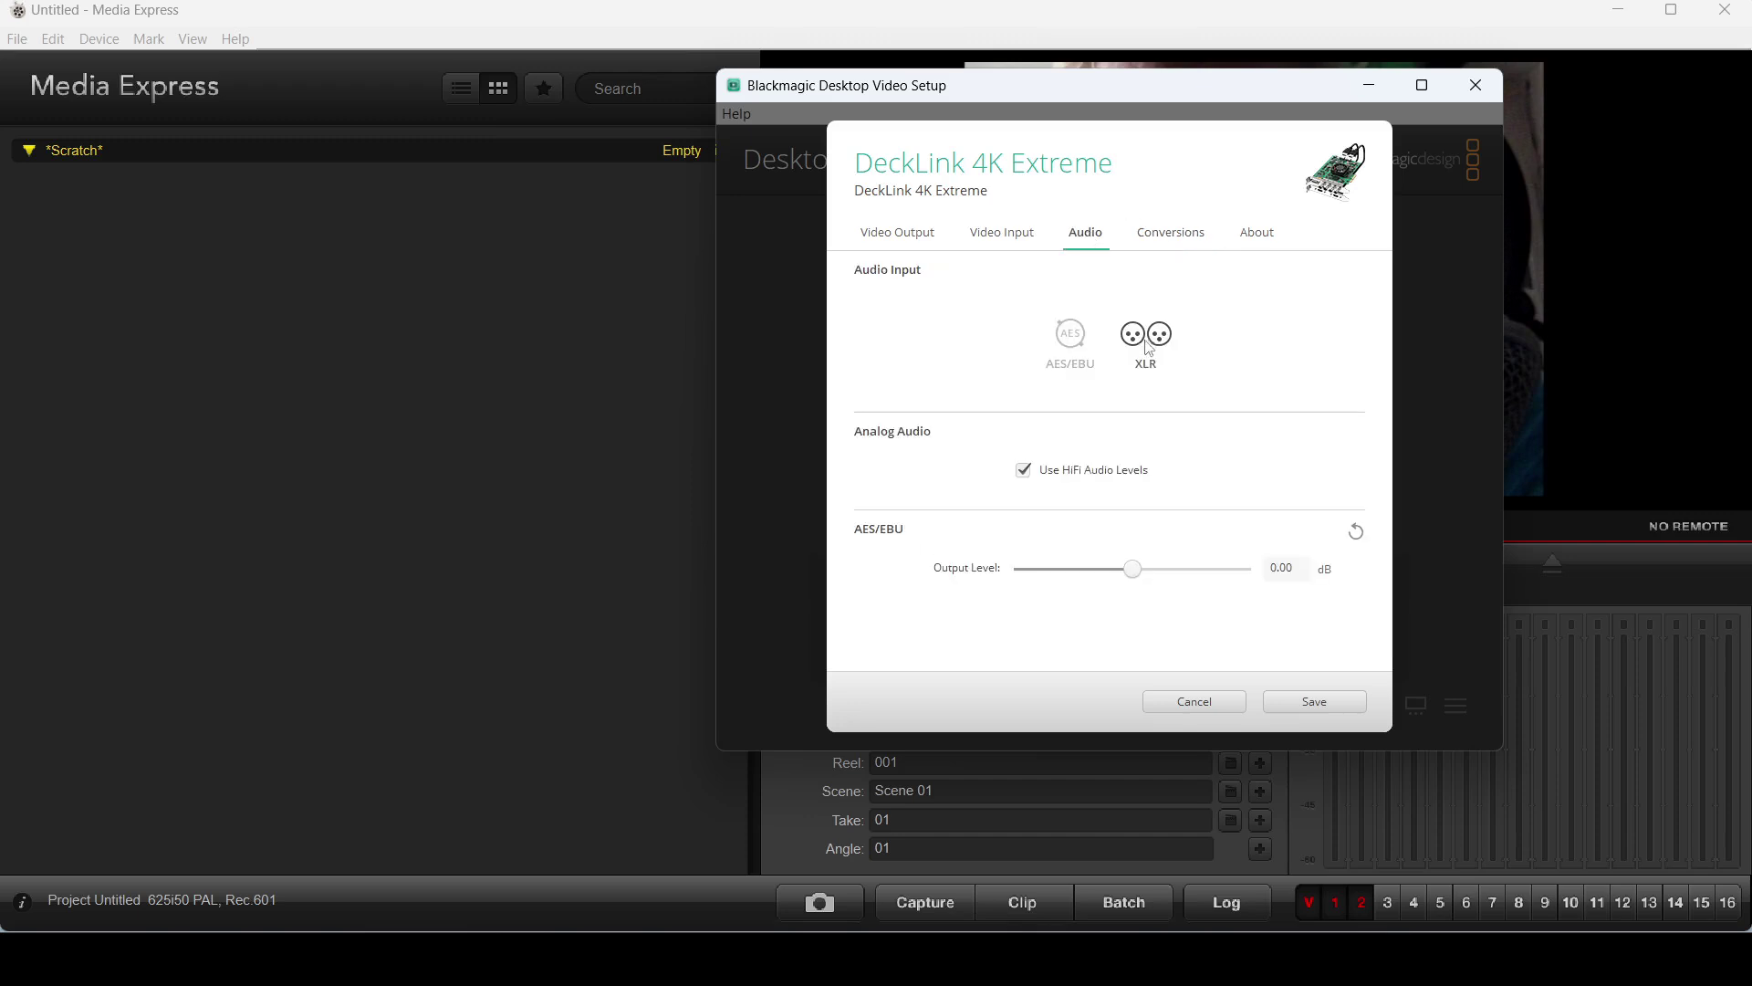
pyautogui.click(1020, 234)
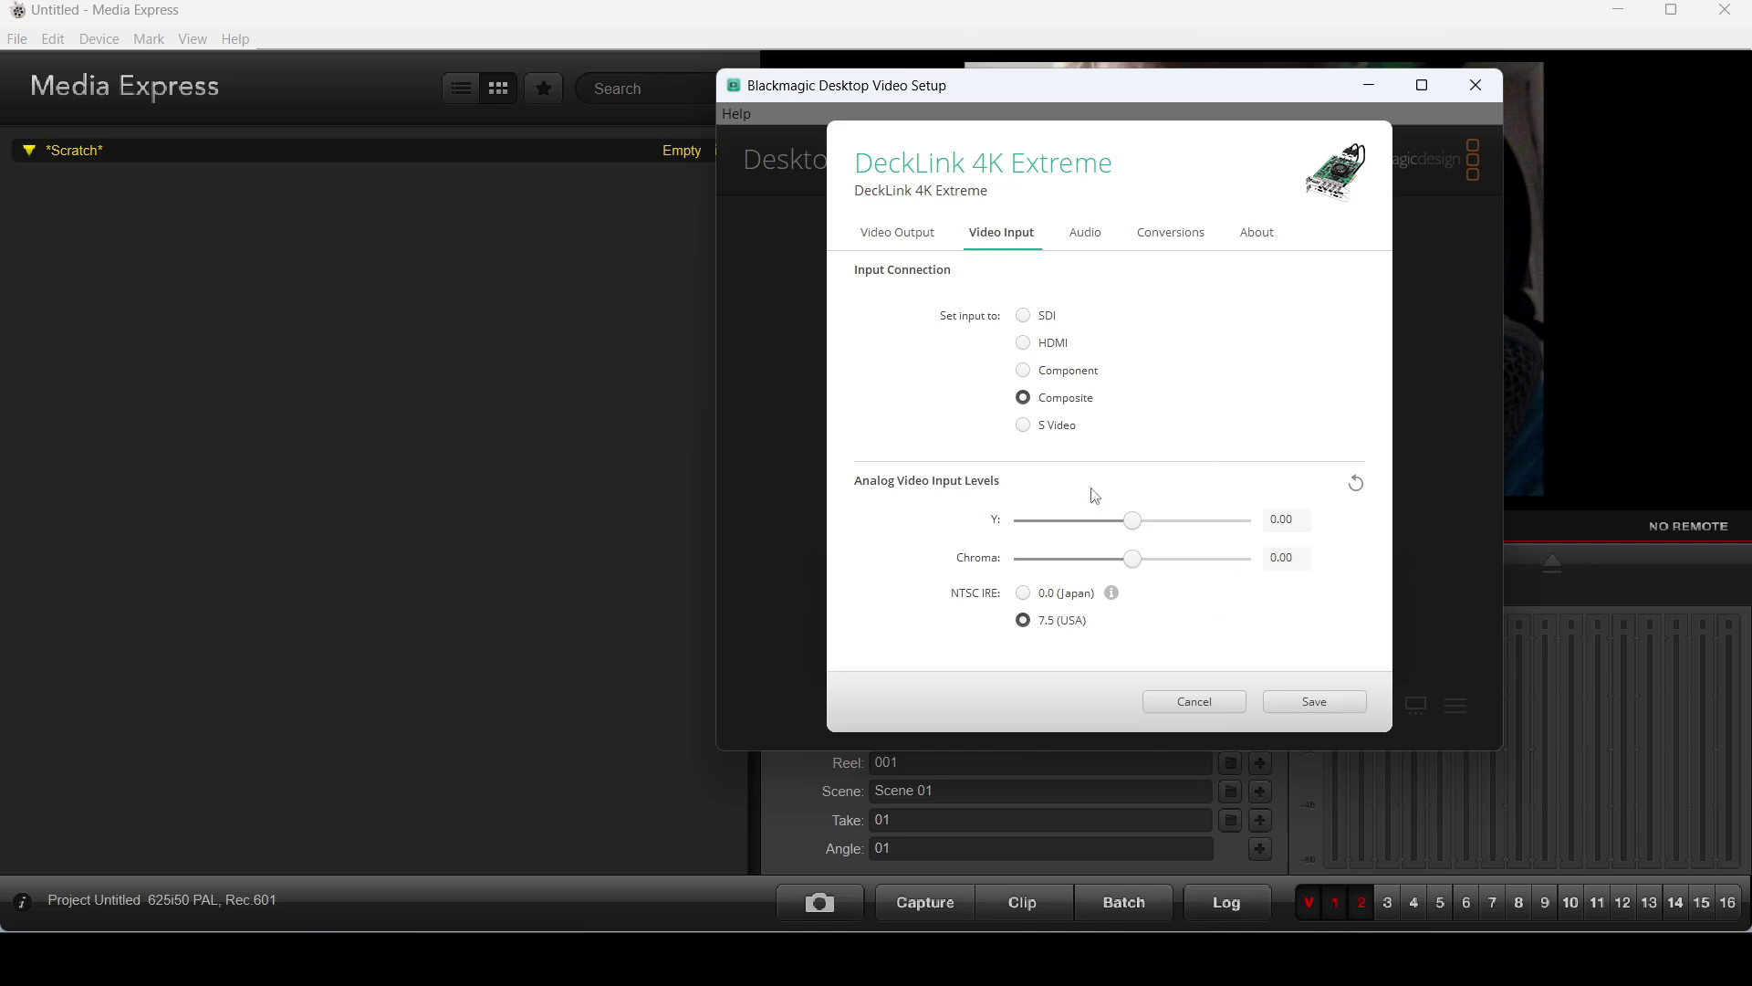
pyautogui.click(1312, 708)
pyautogui.click(1599, 460)
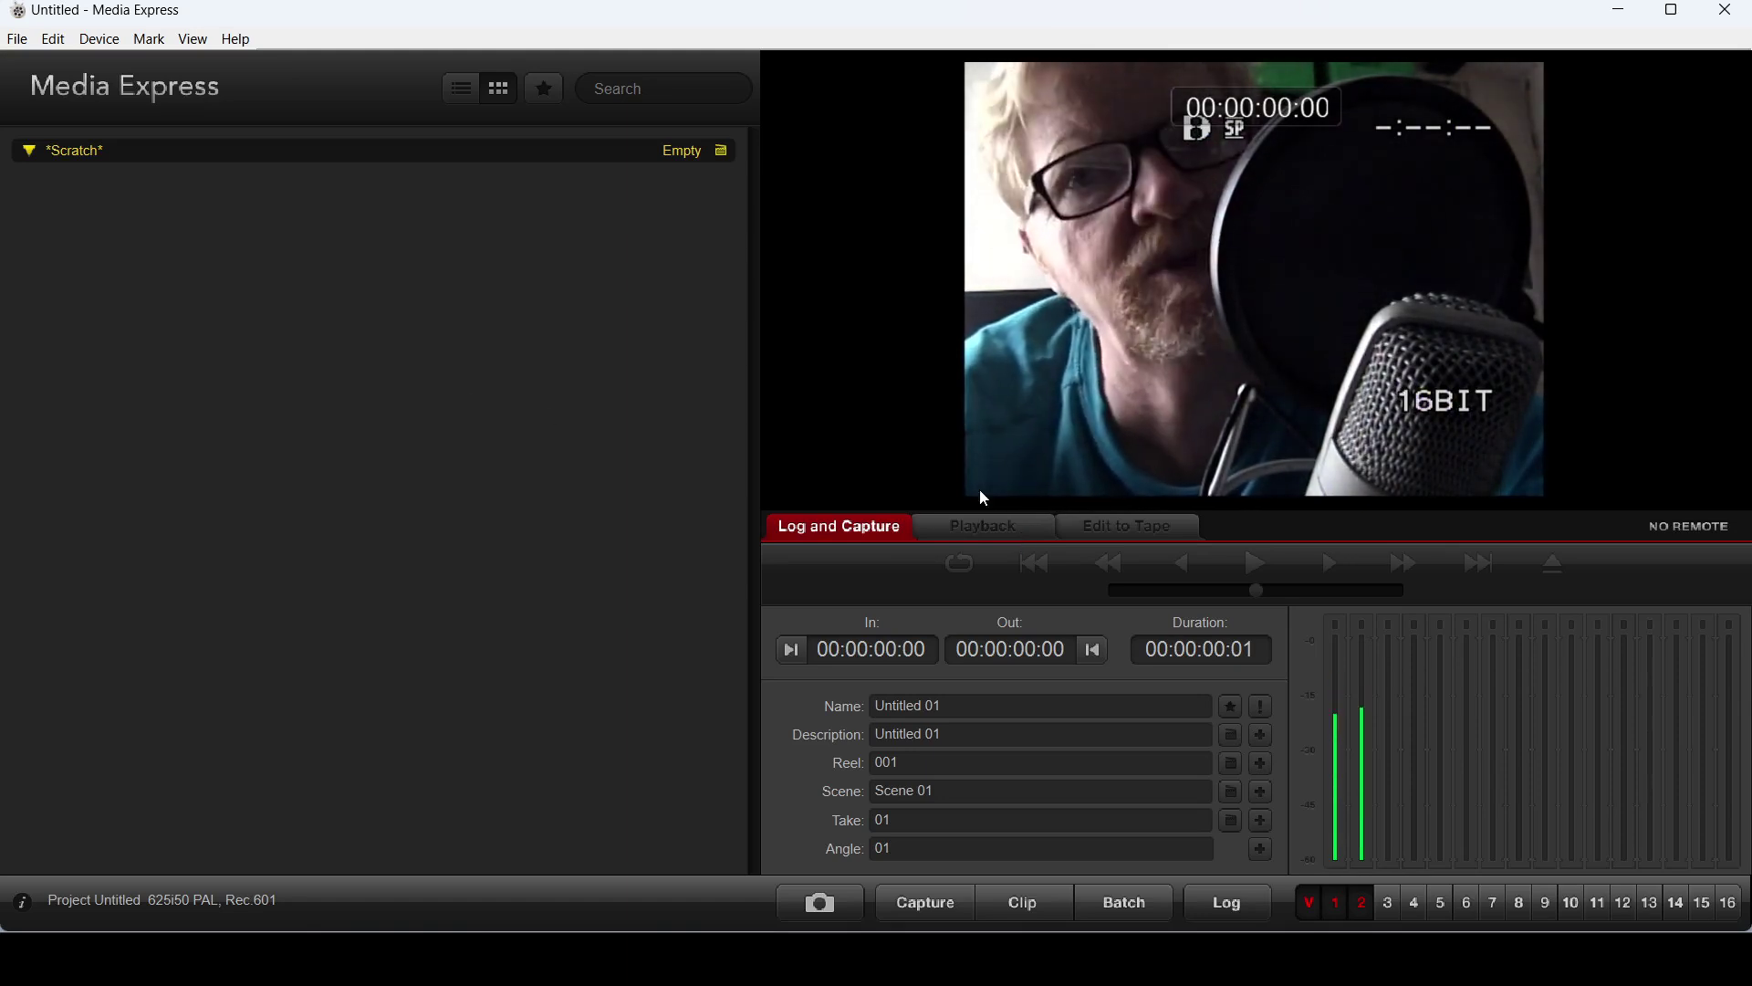
# - Create a 'capture' folder on D: and set it as the capture folder in Preferences
pyautogui.click(54, 39)
pyautogui.click(69, 202)
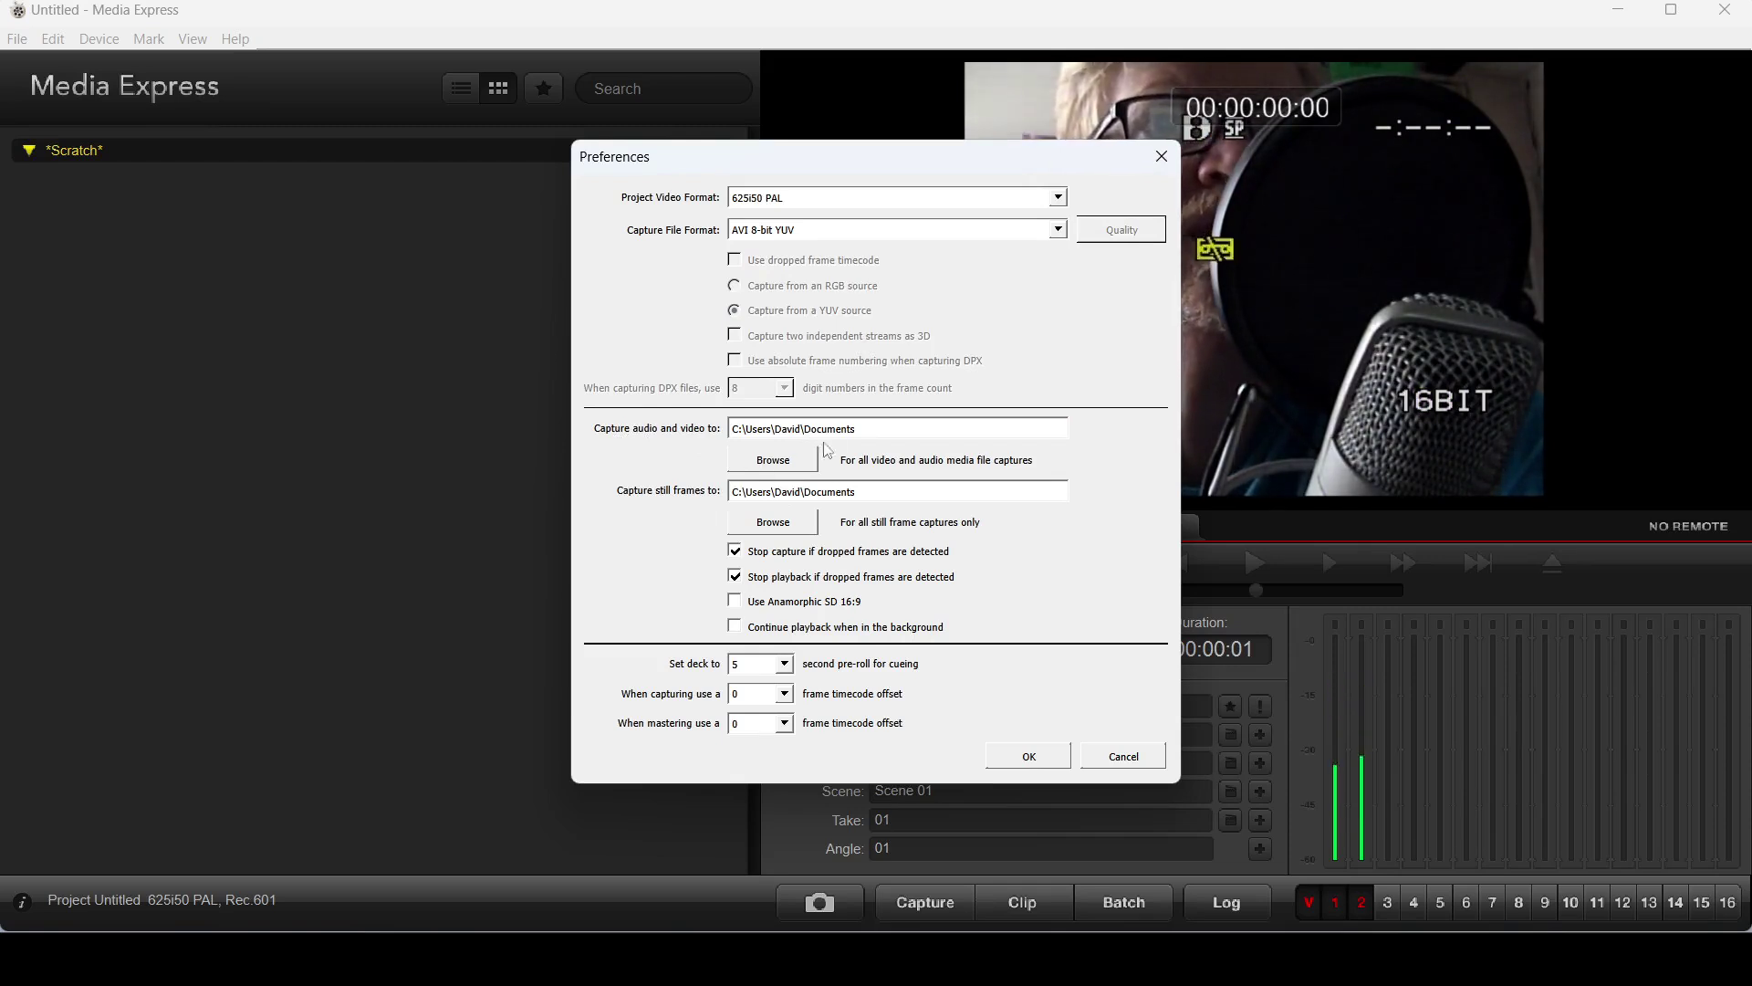
pyautogui.click(794, 461)
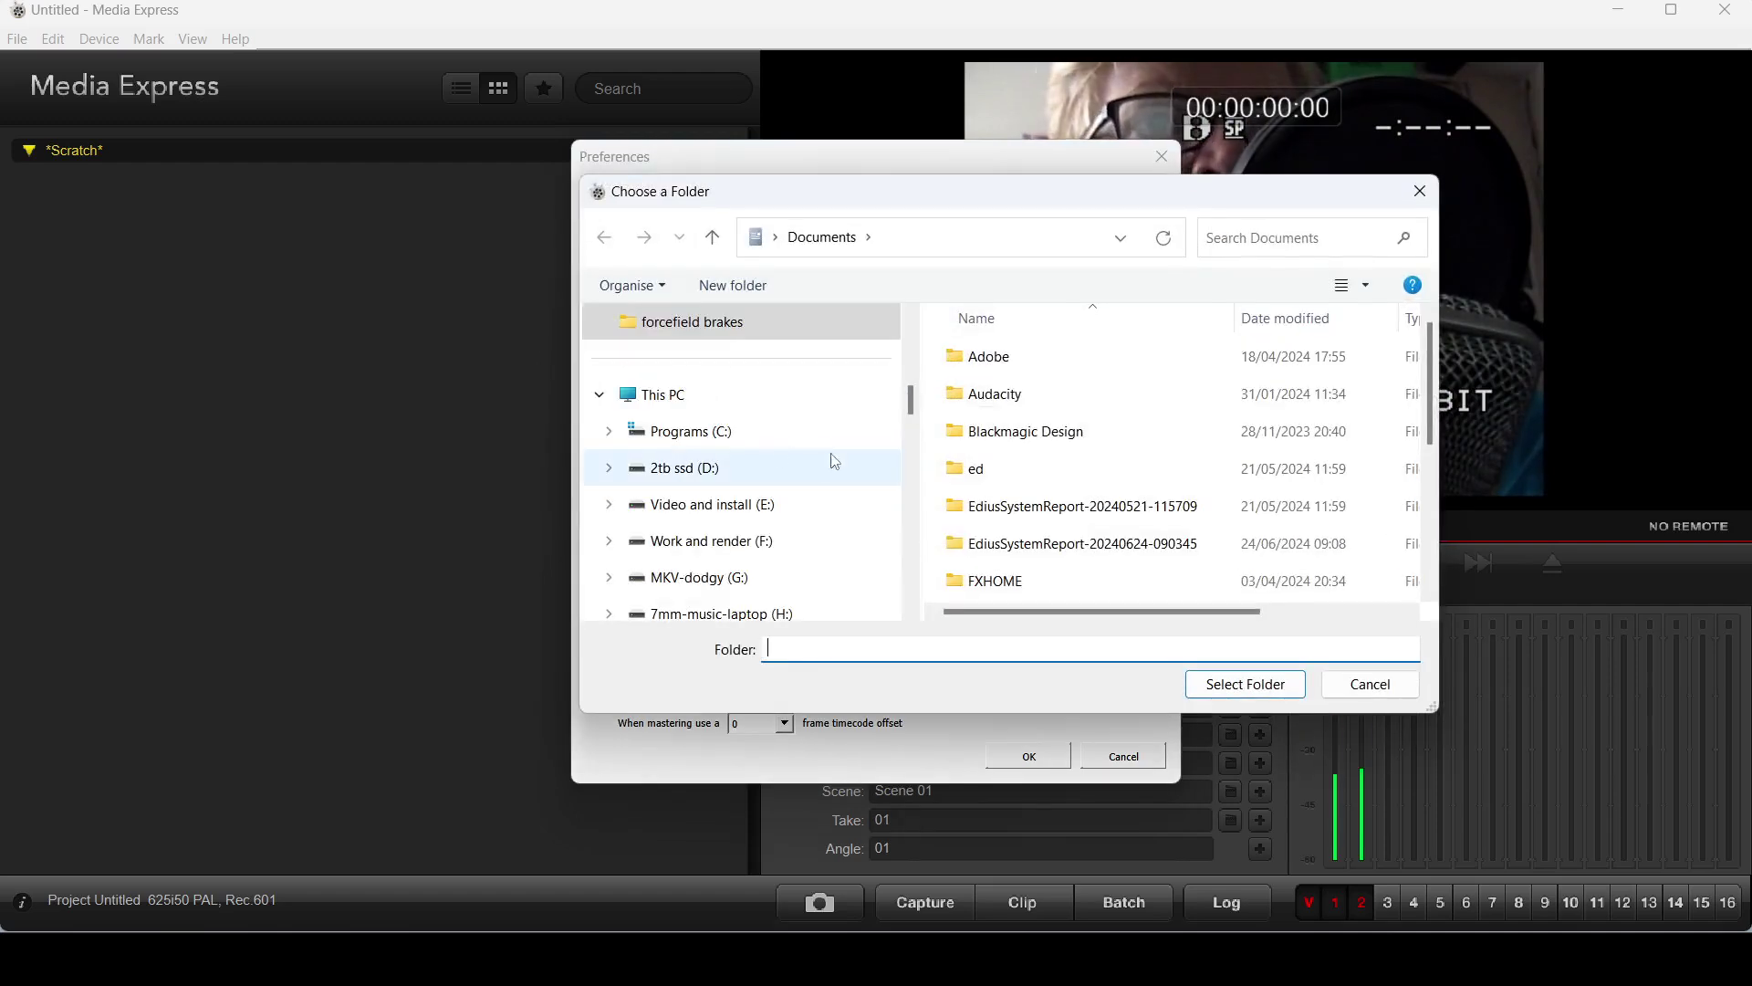
pyautogui.click(734, 462)
pyautogui.click(885, 239)
pyautogui.click(732, 285)
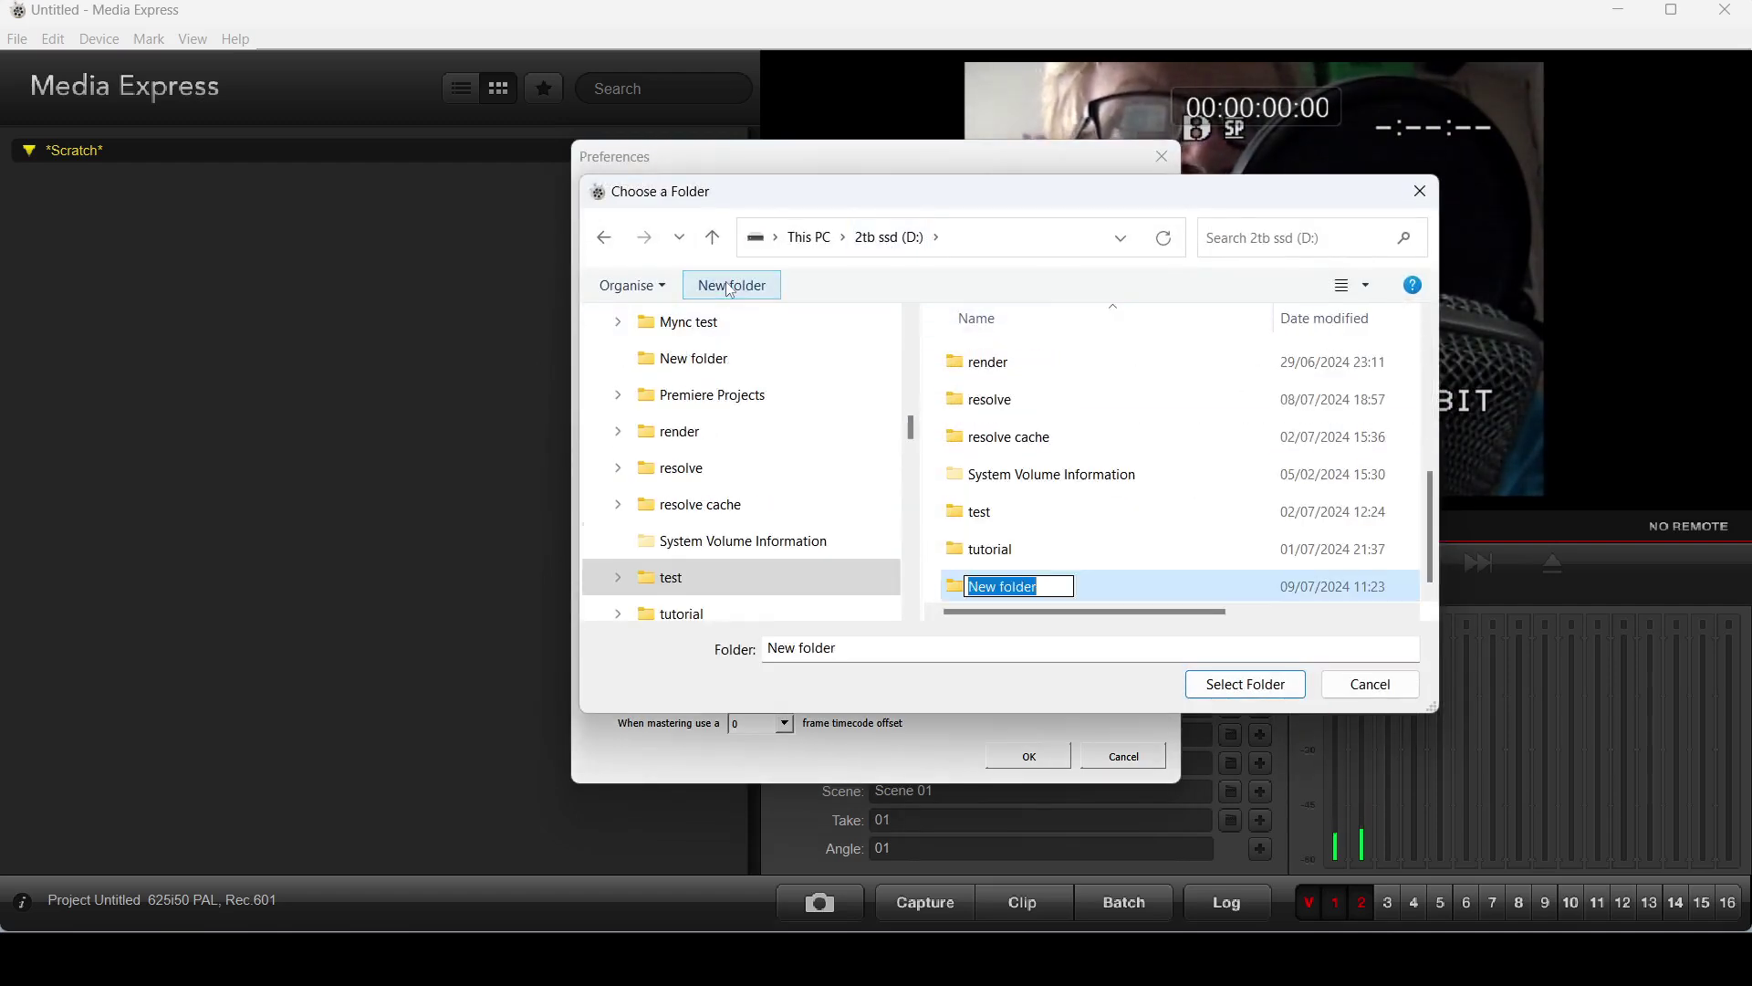
pyautogui.write('capture')
pyautogui.press('Return')
pyautogui.press('Return')
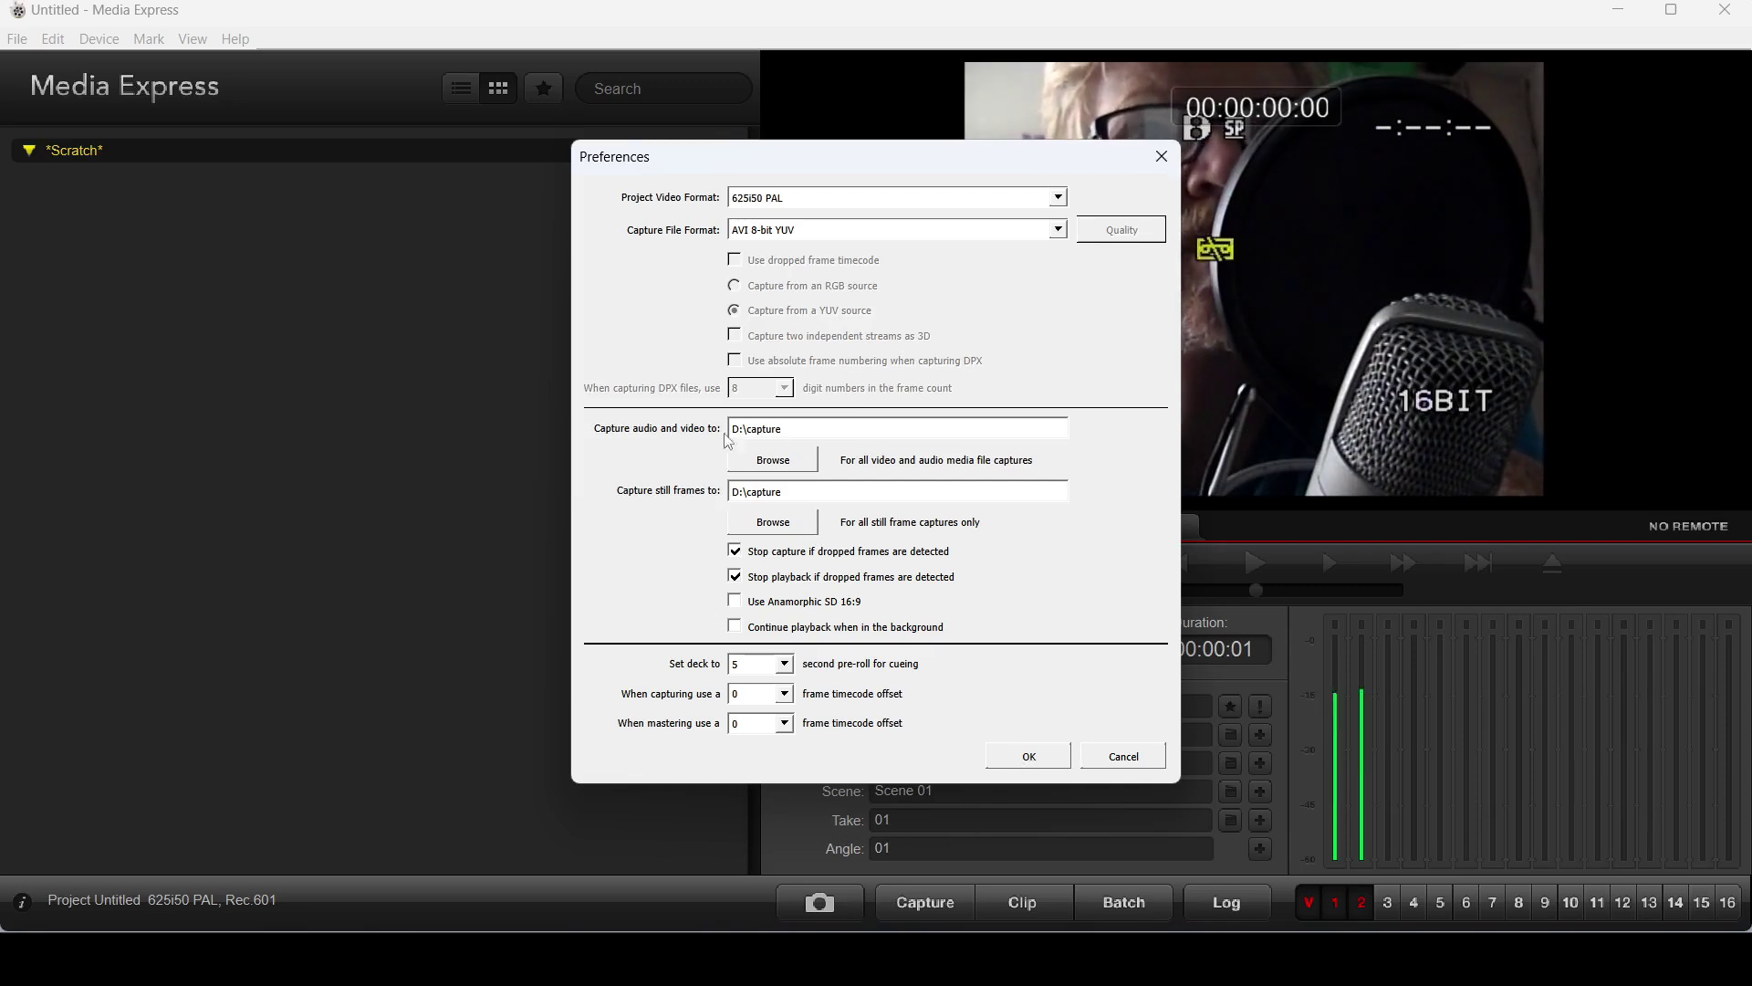
pyautogui.click(1006, 762)
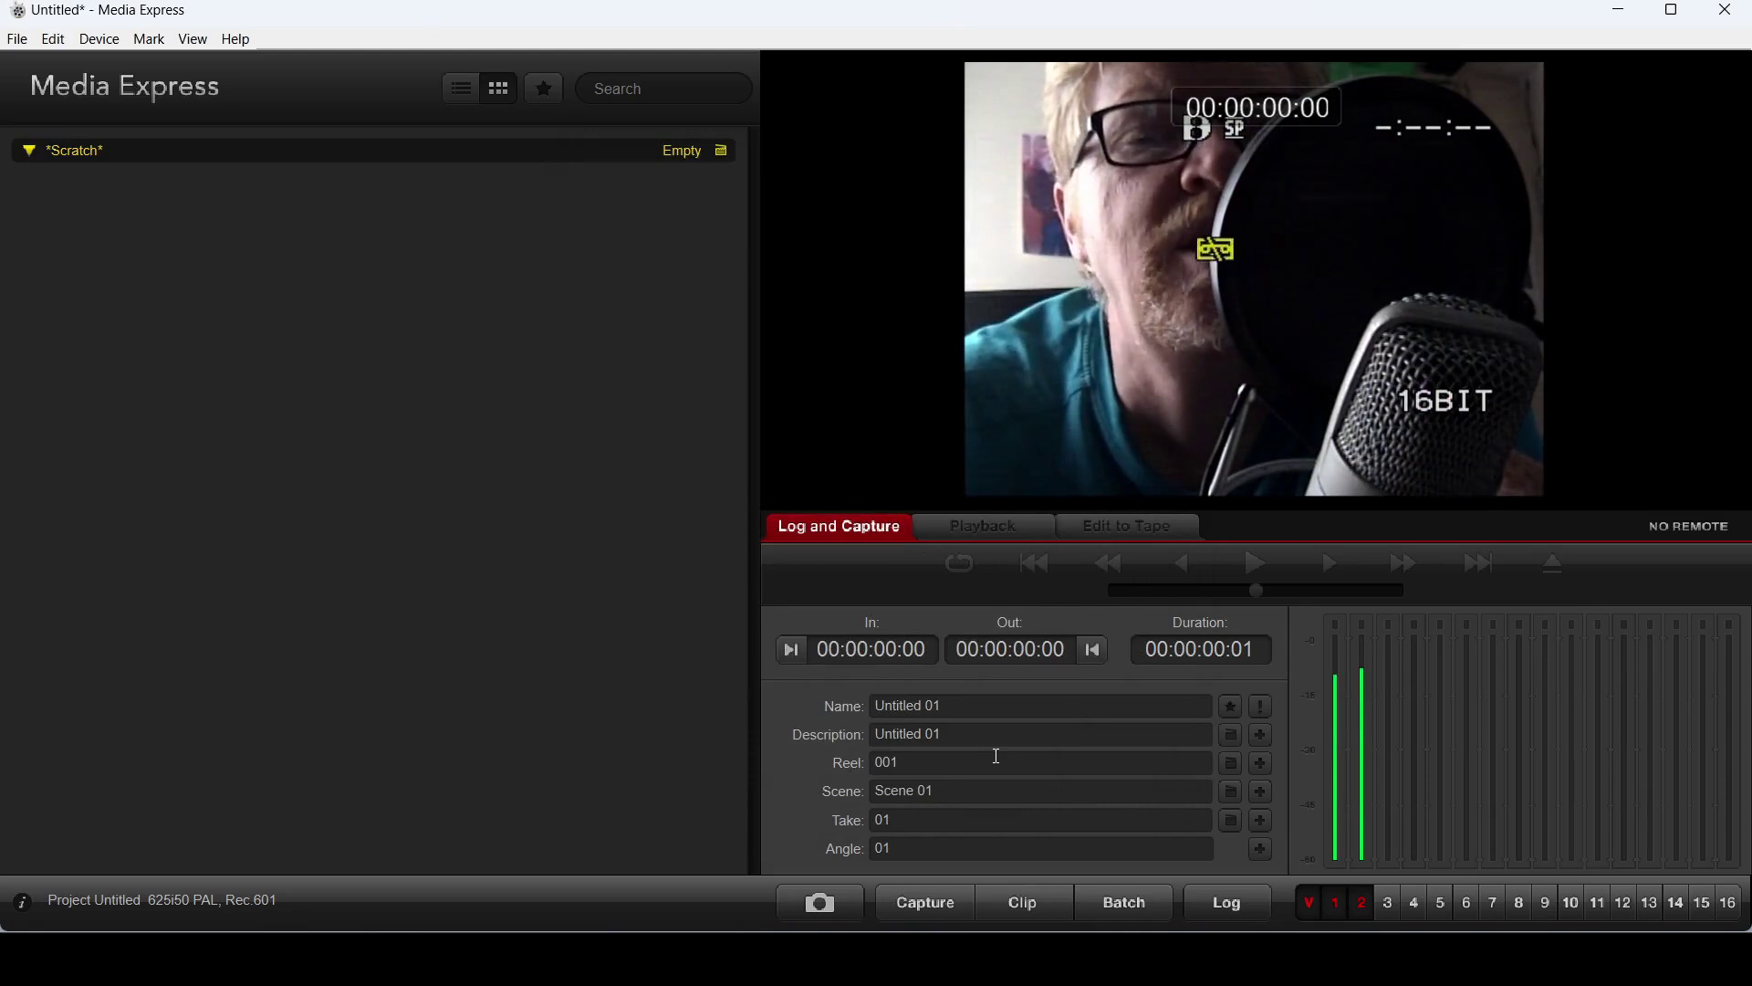
# - Capture clip Untitled 01, then play it back and scrub near its start
pyautogui.click(928, 905)
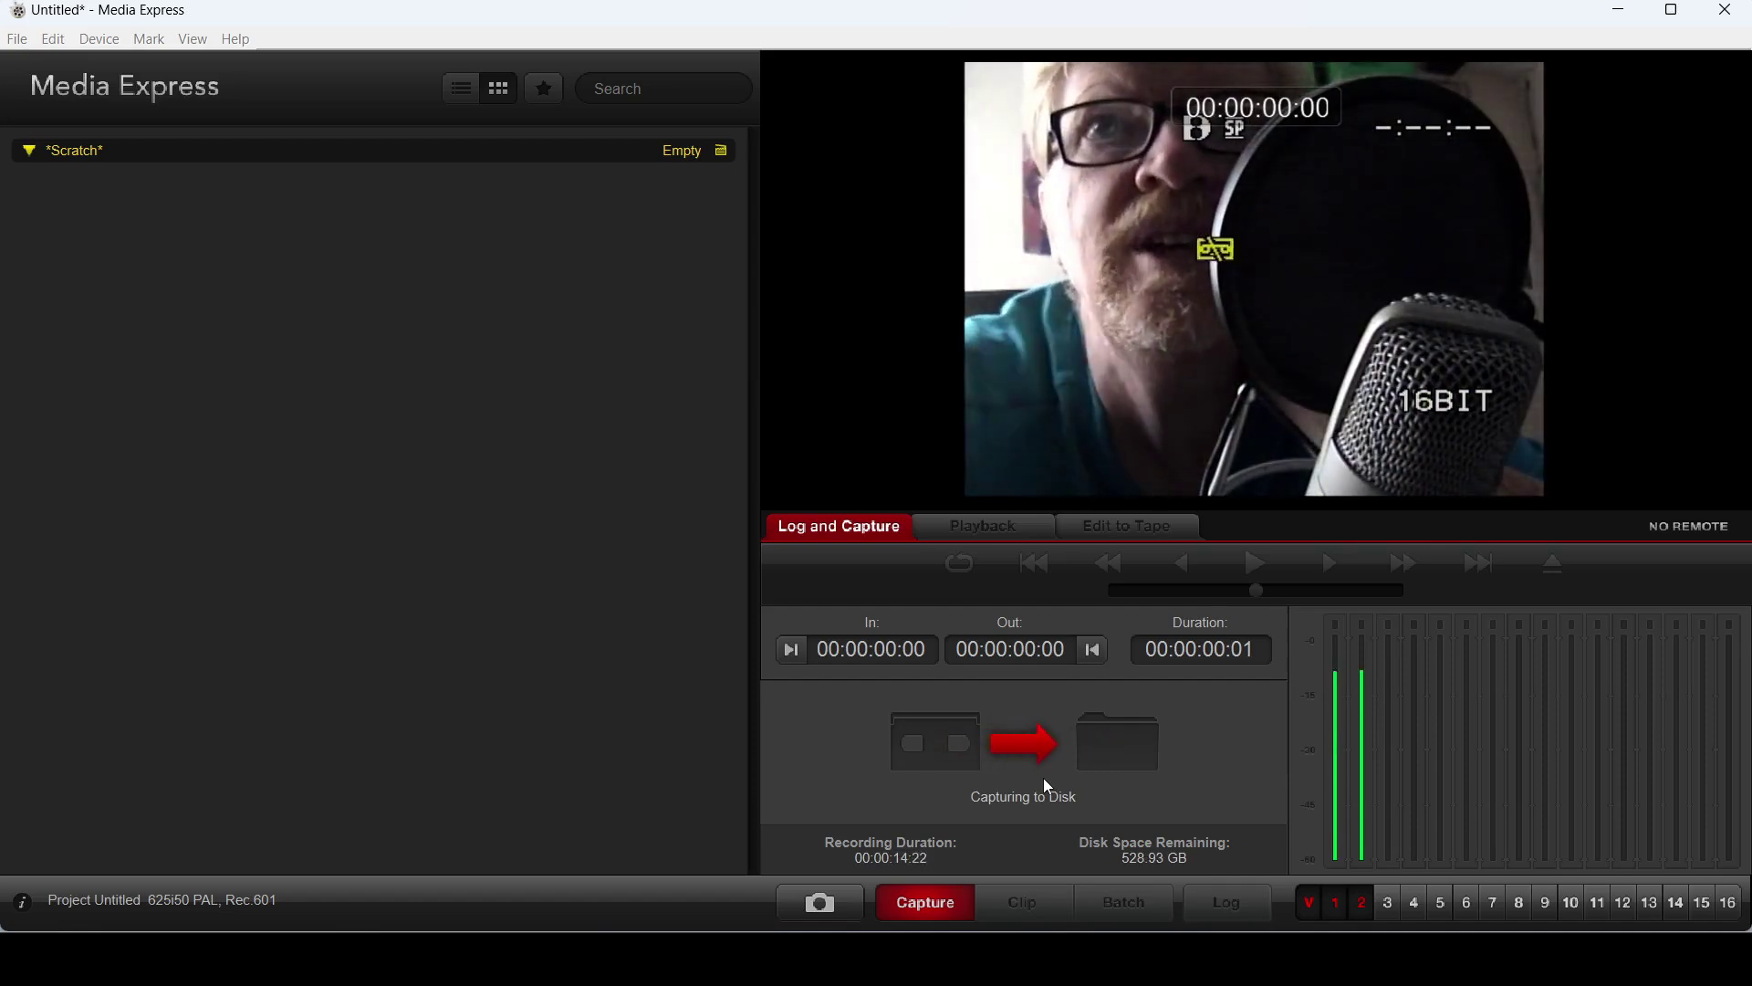
pyautogui.click(950, 913)
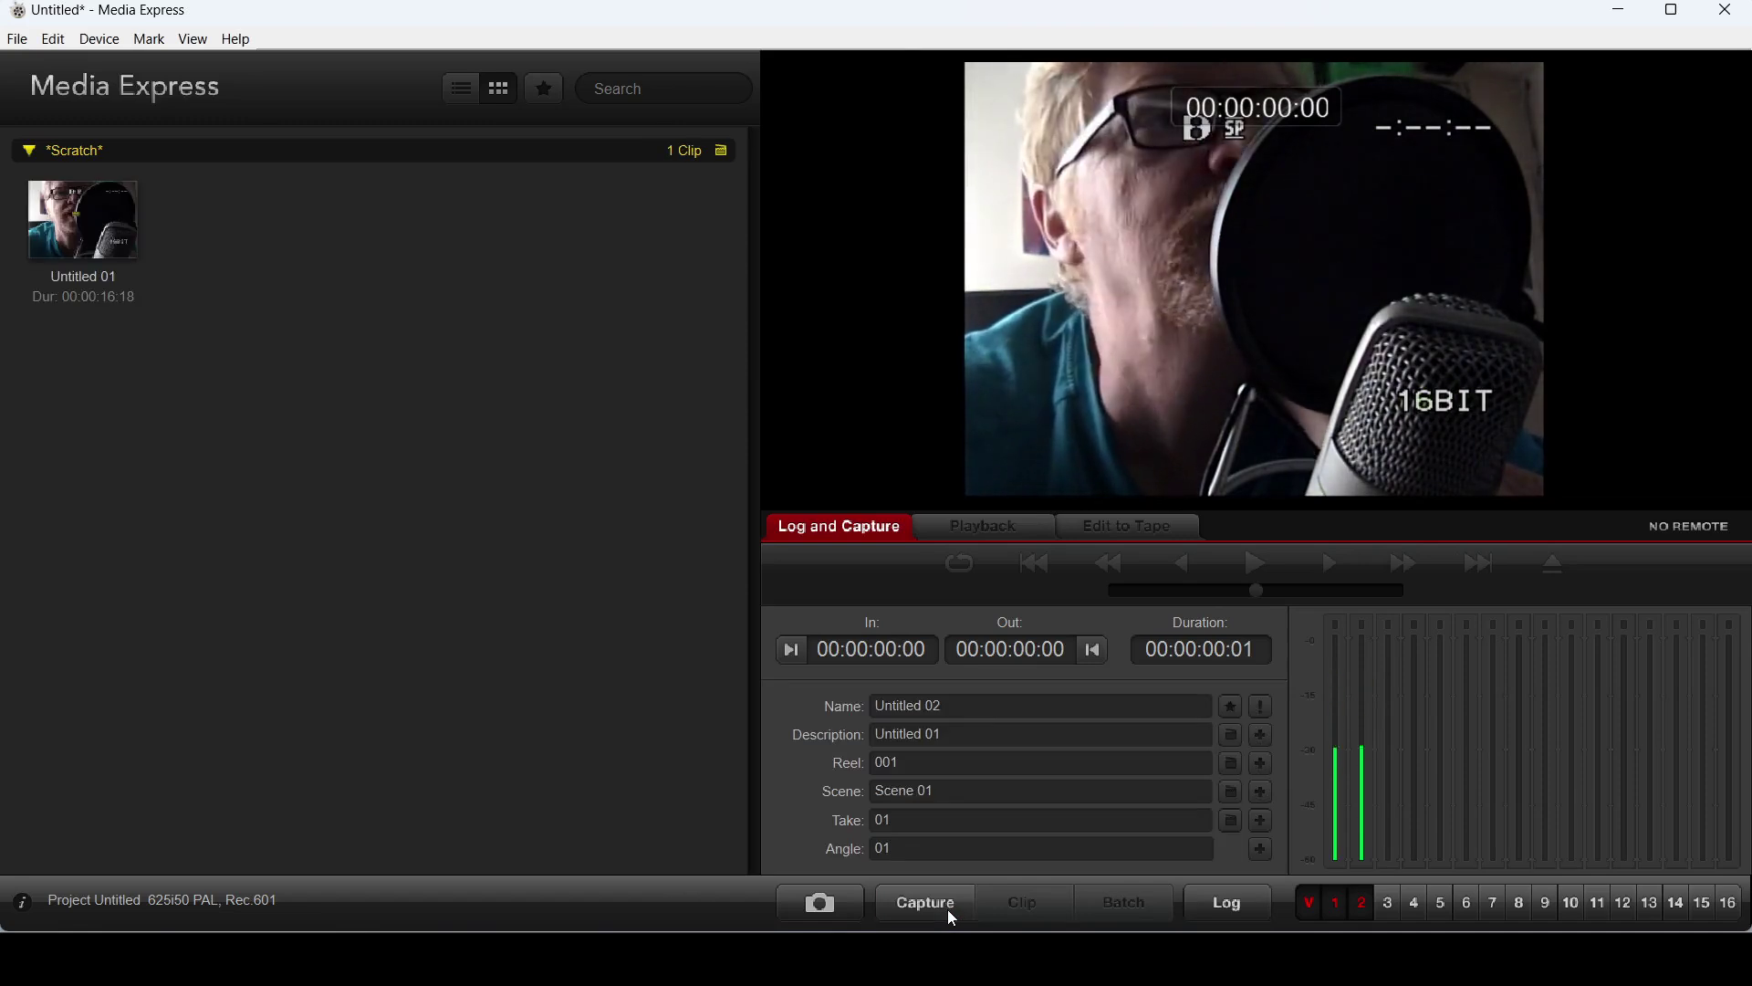
pyautogui.doubleClick(63, 230)
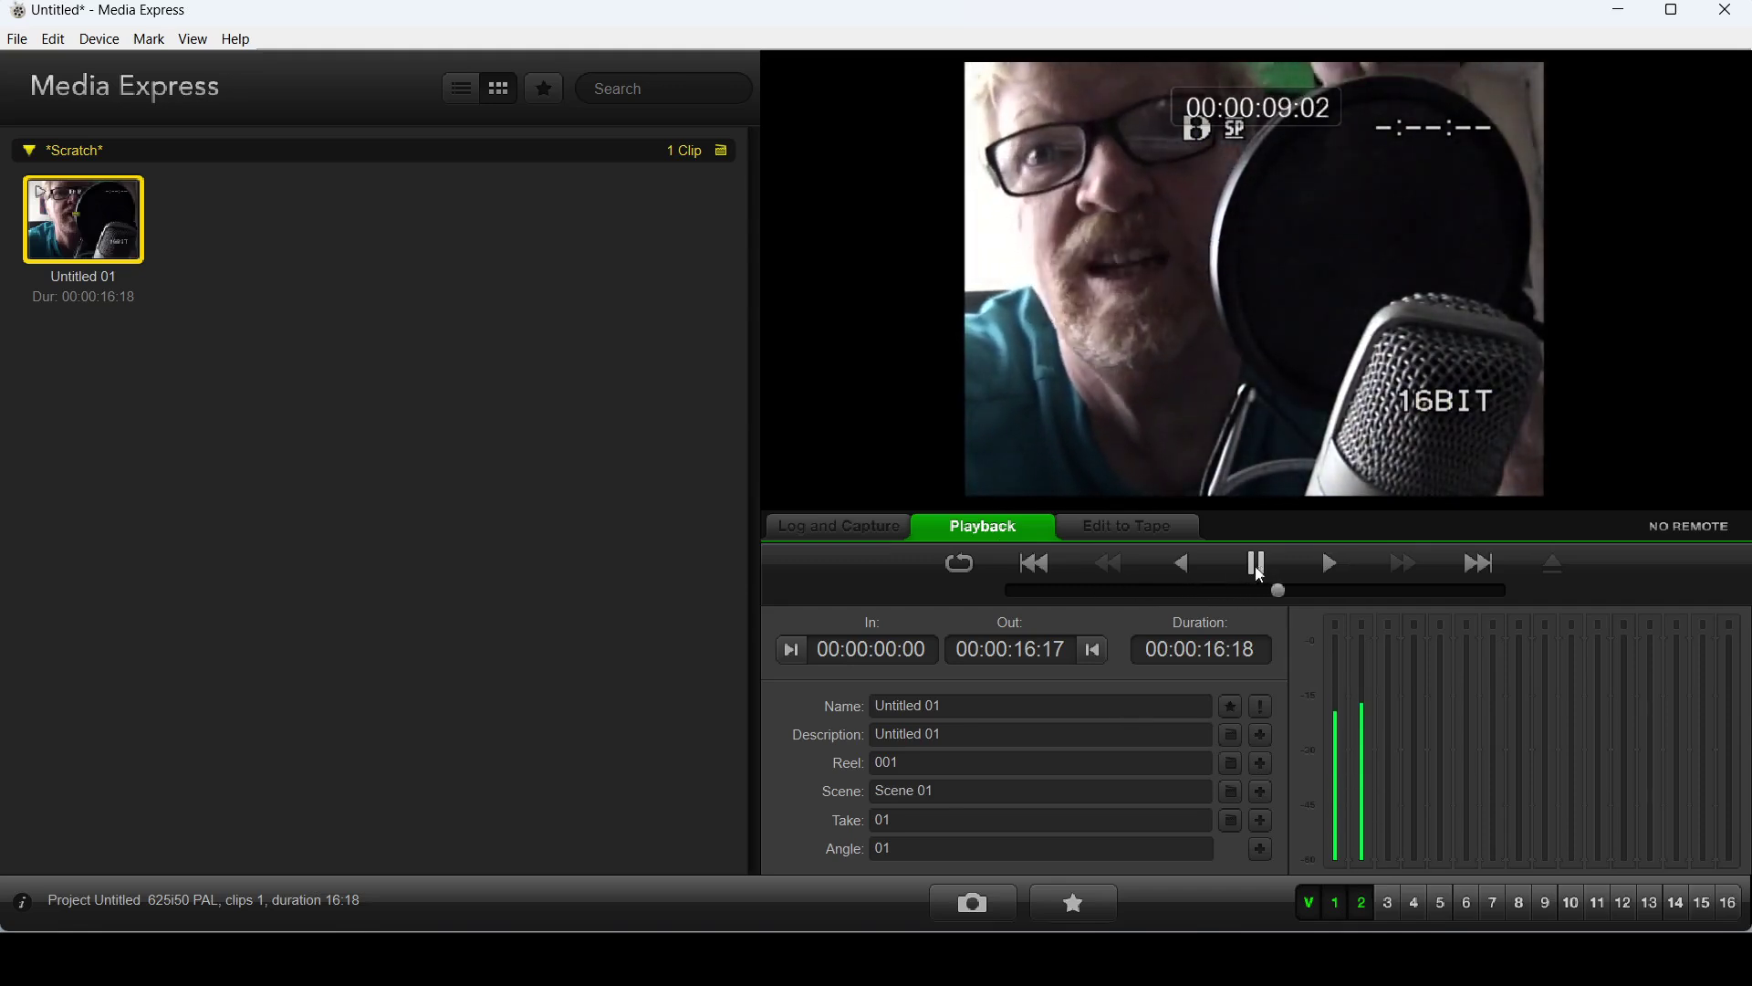
pyautogui.moveTo(1257, 591); pyautogui.dragTo(1029, 591)
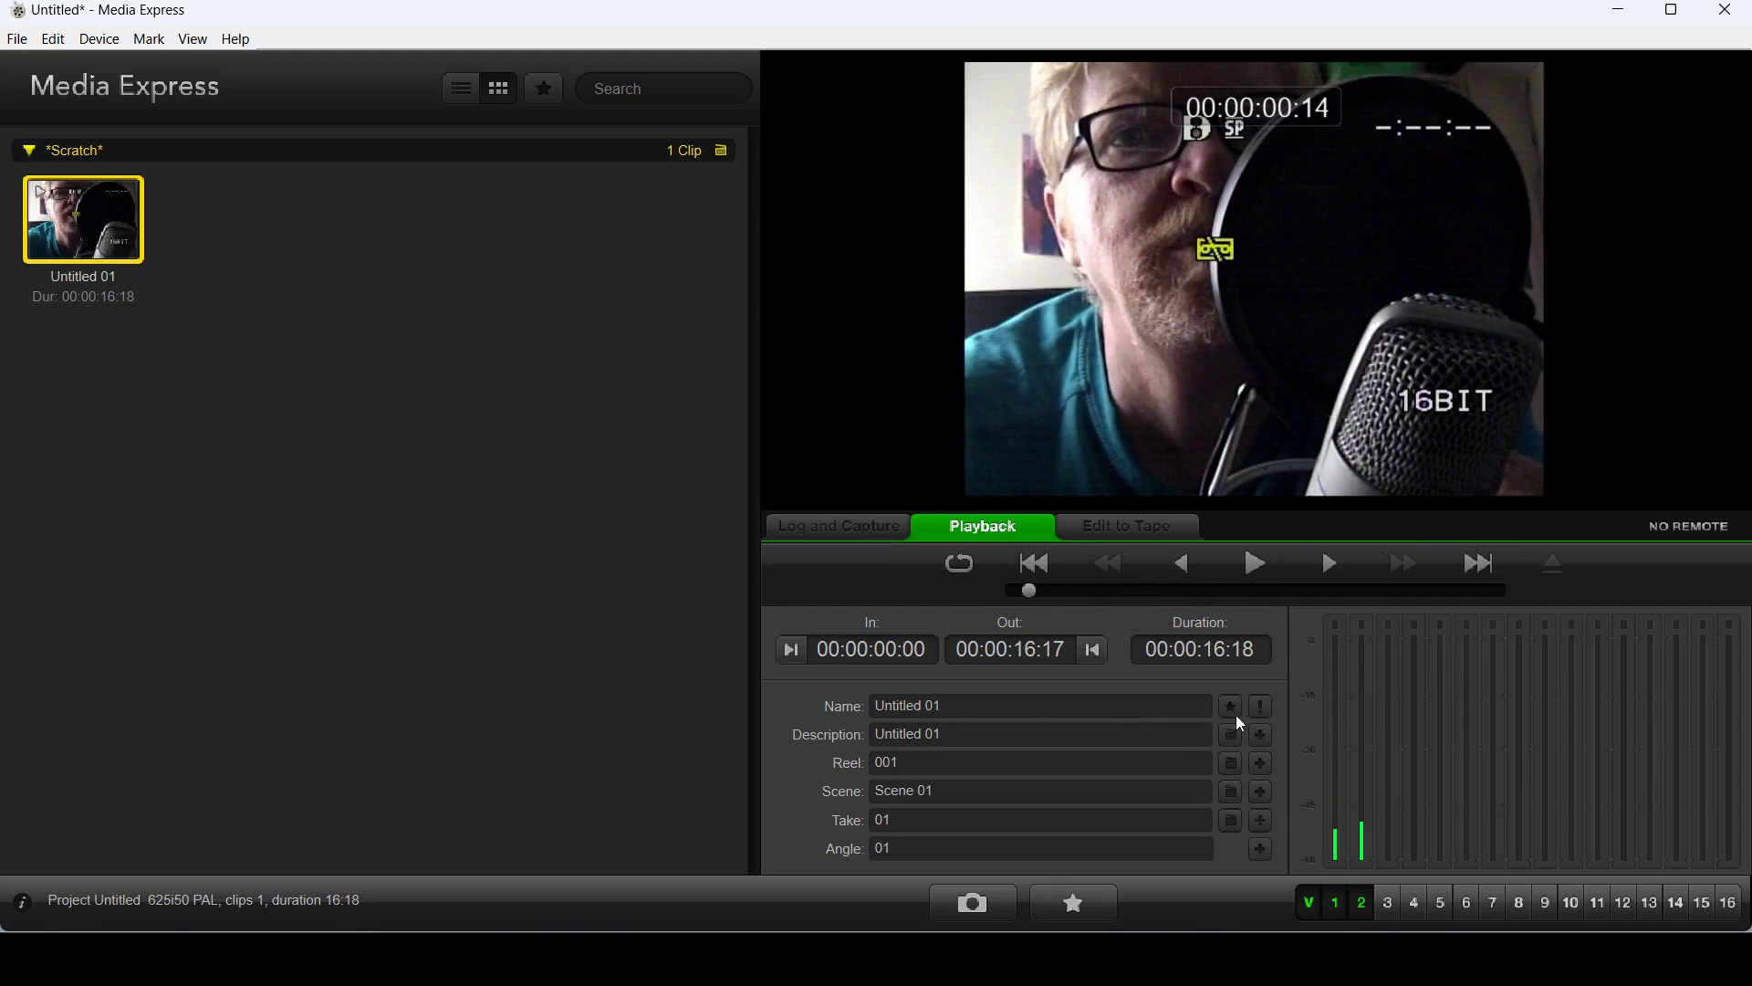
# - In Log and Capture, enable clip-name prompting and capture a clip named 2
pyautogui.click(830, 530)
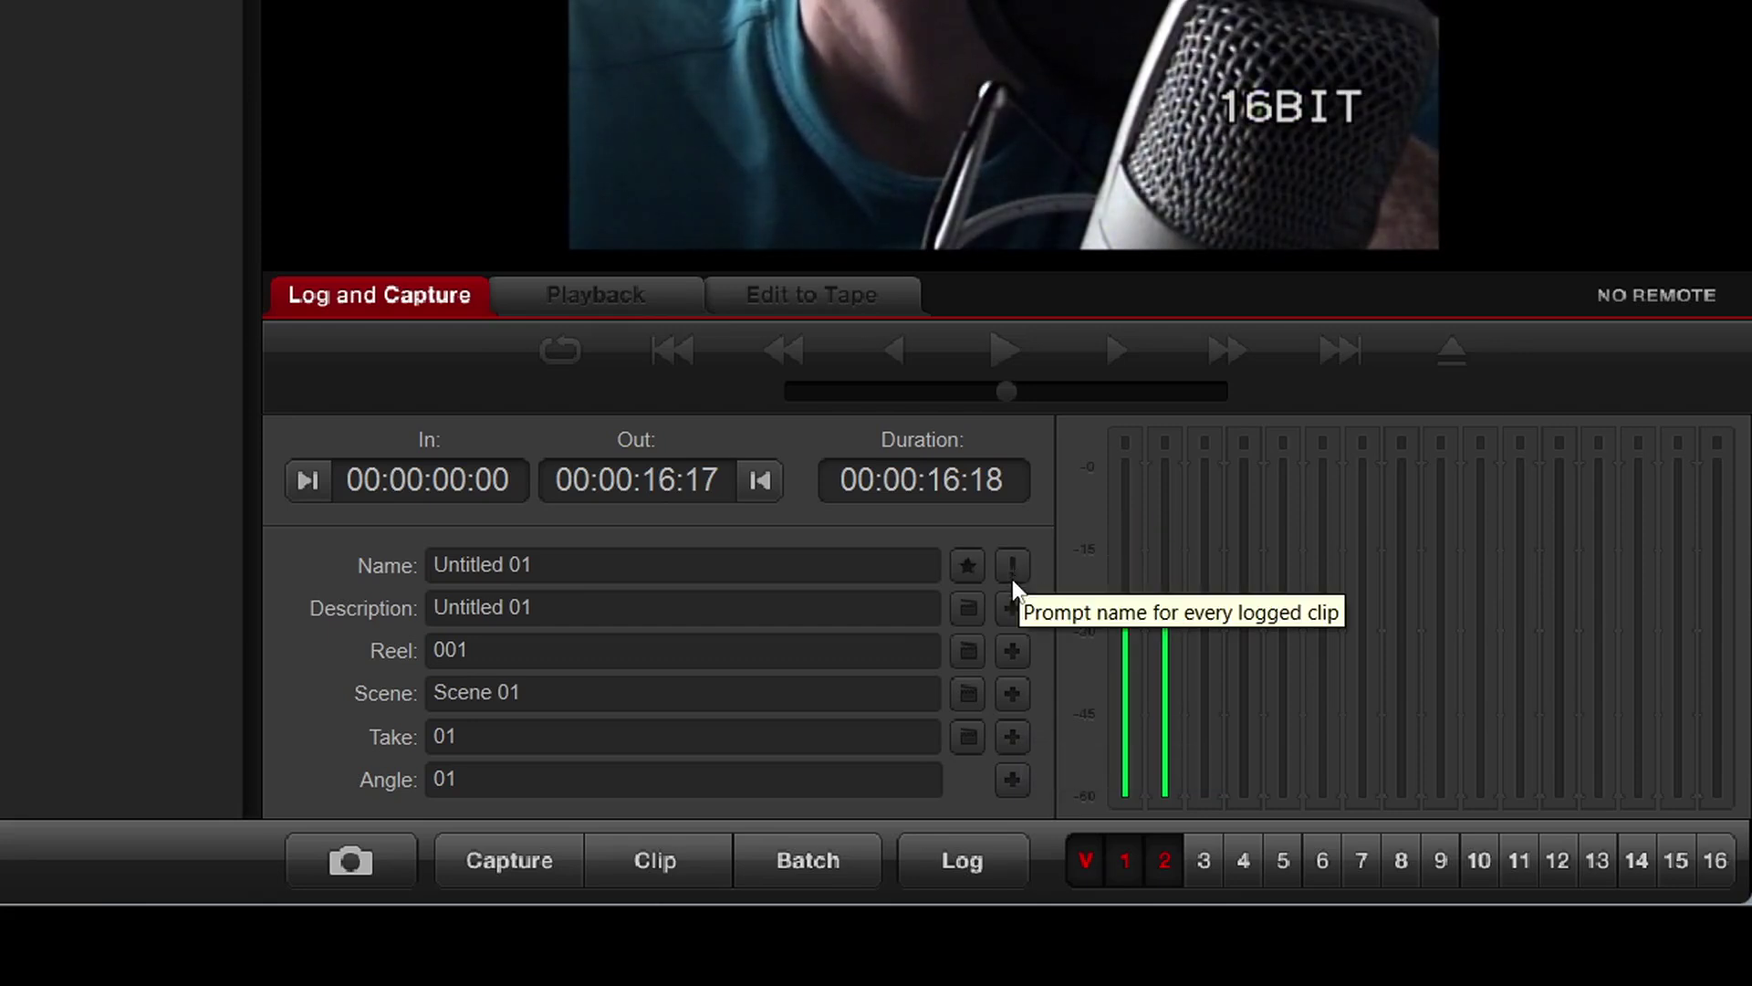
pyautogui.click(1009, 564)
pyautogui.click(519, 858)
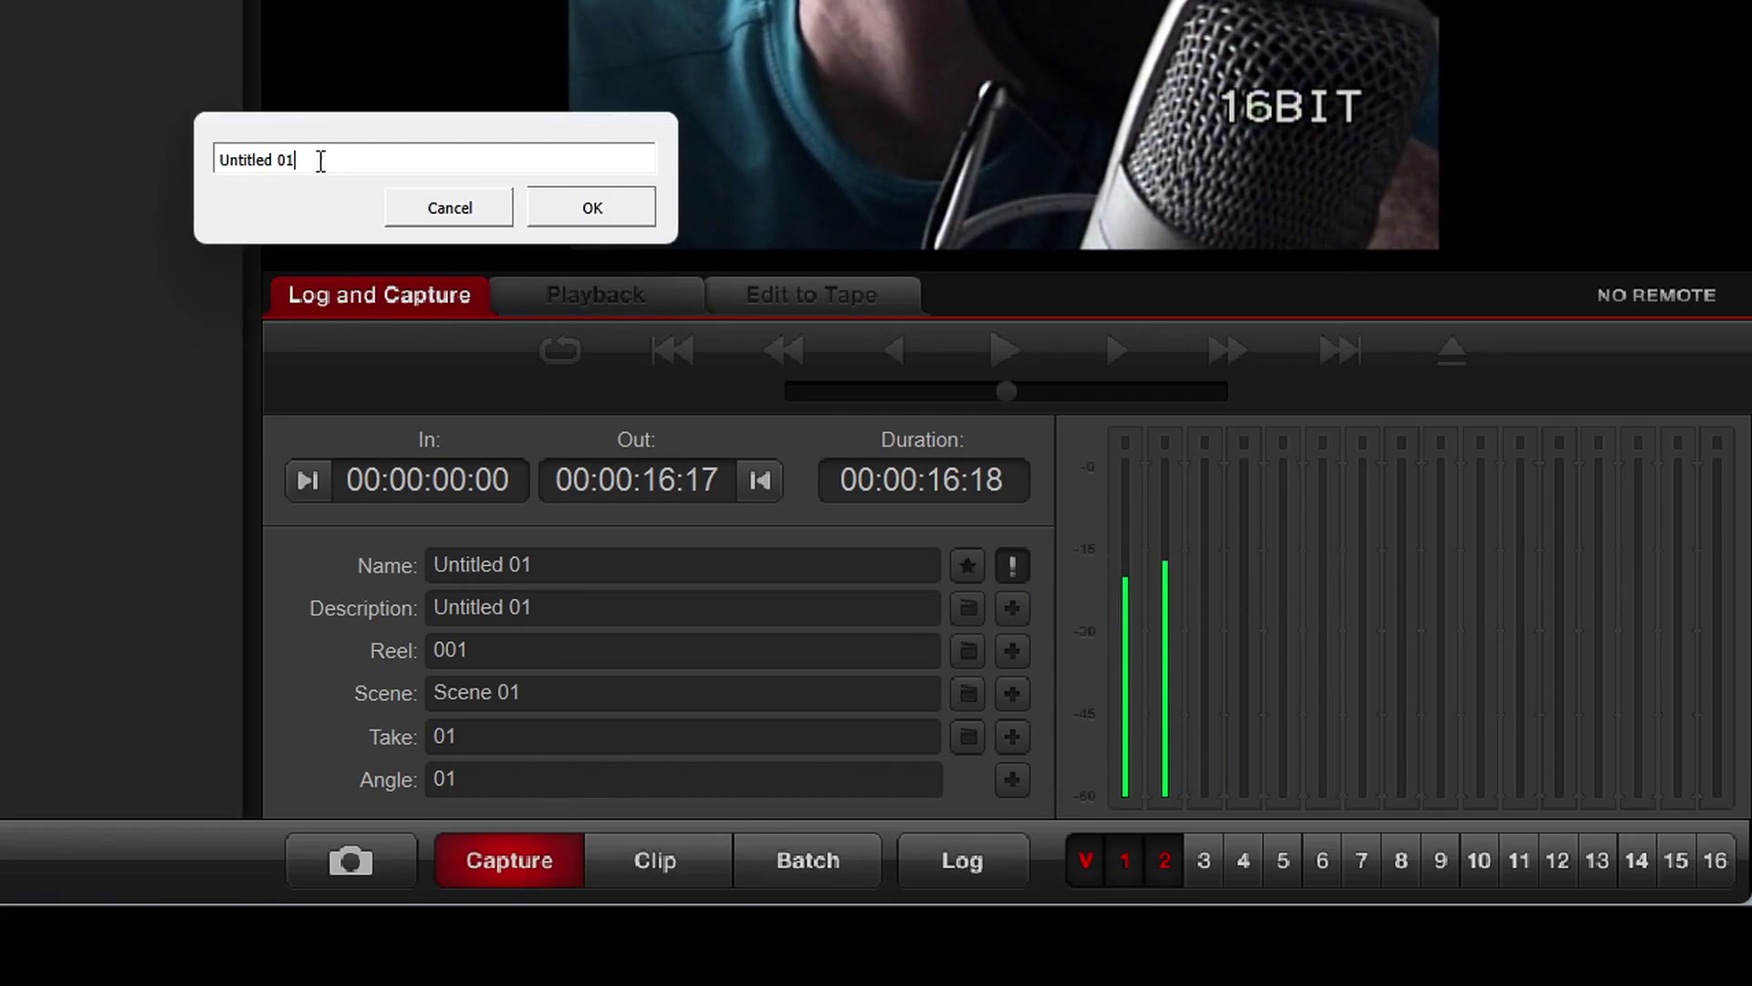
pyautogui.hotkey('ctrl', 'a')
pyautogui.write('2')
pyautogui.press('Return')
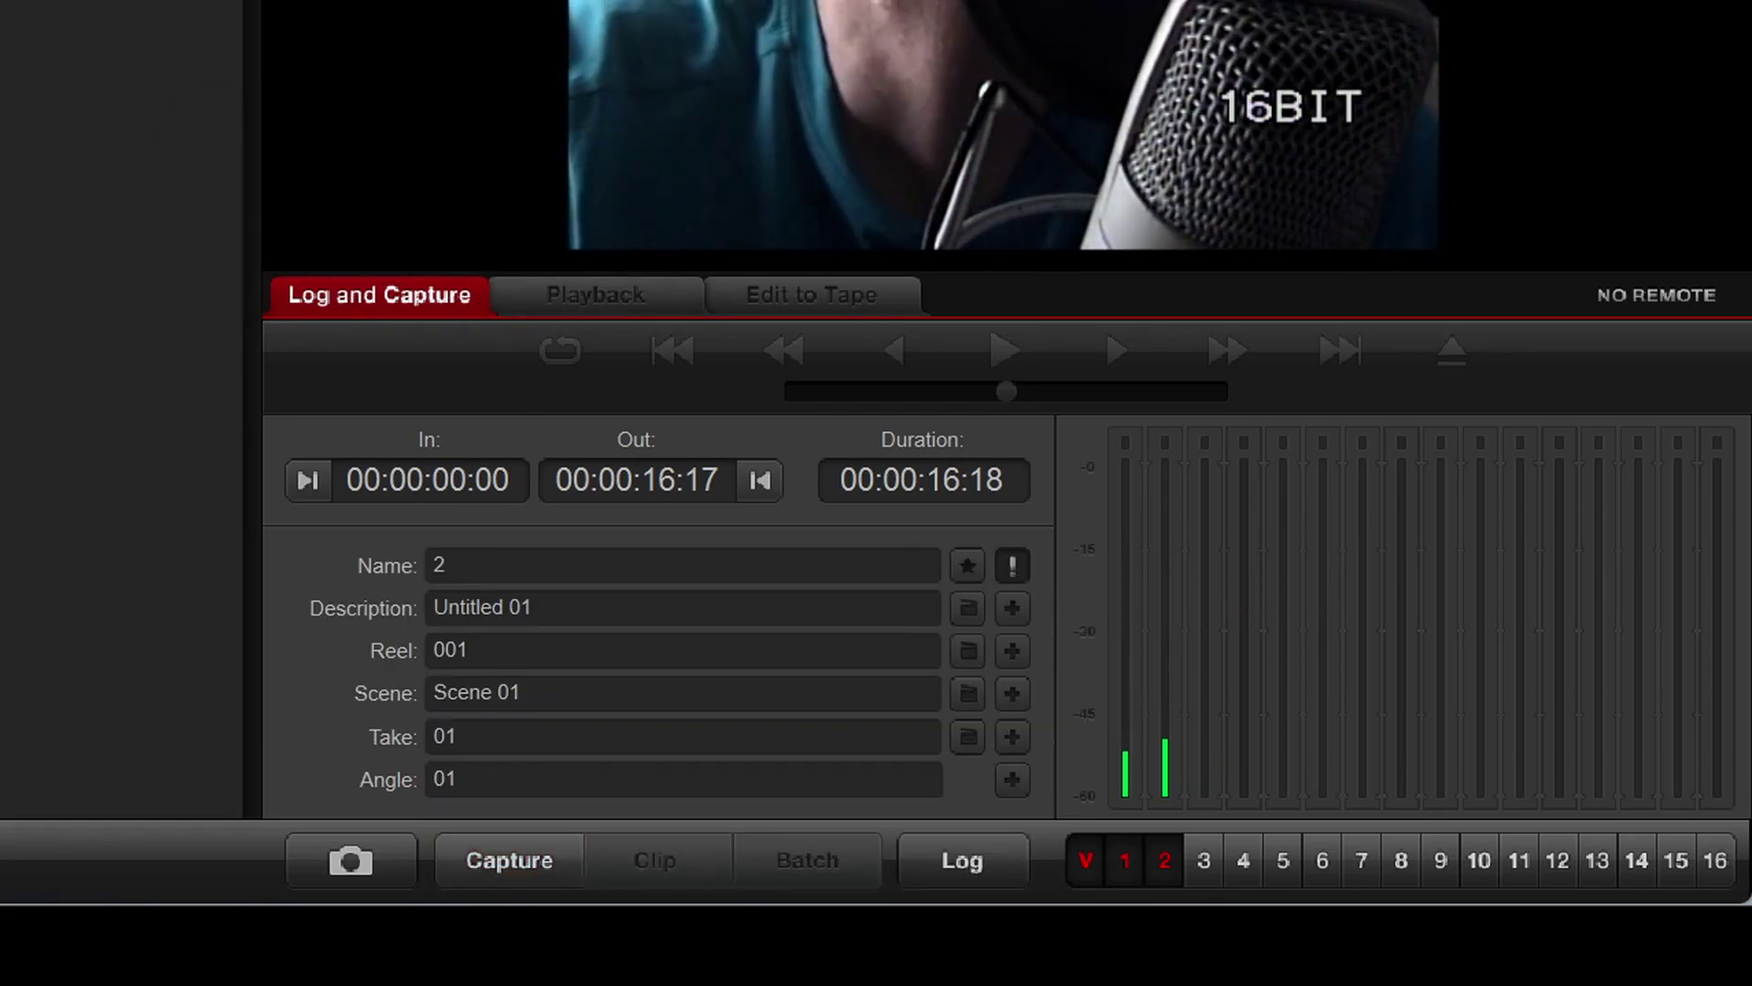
pyautogui.press('Escape')
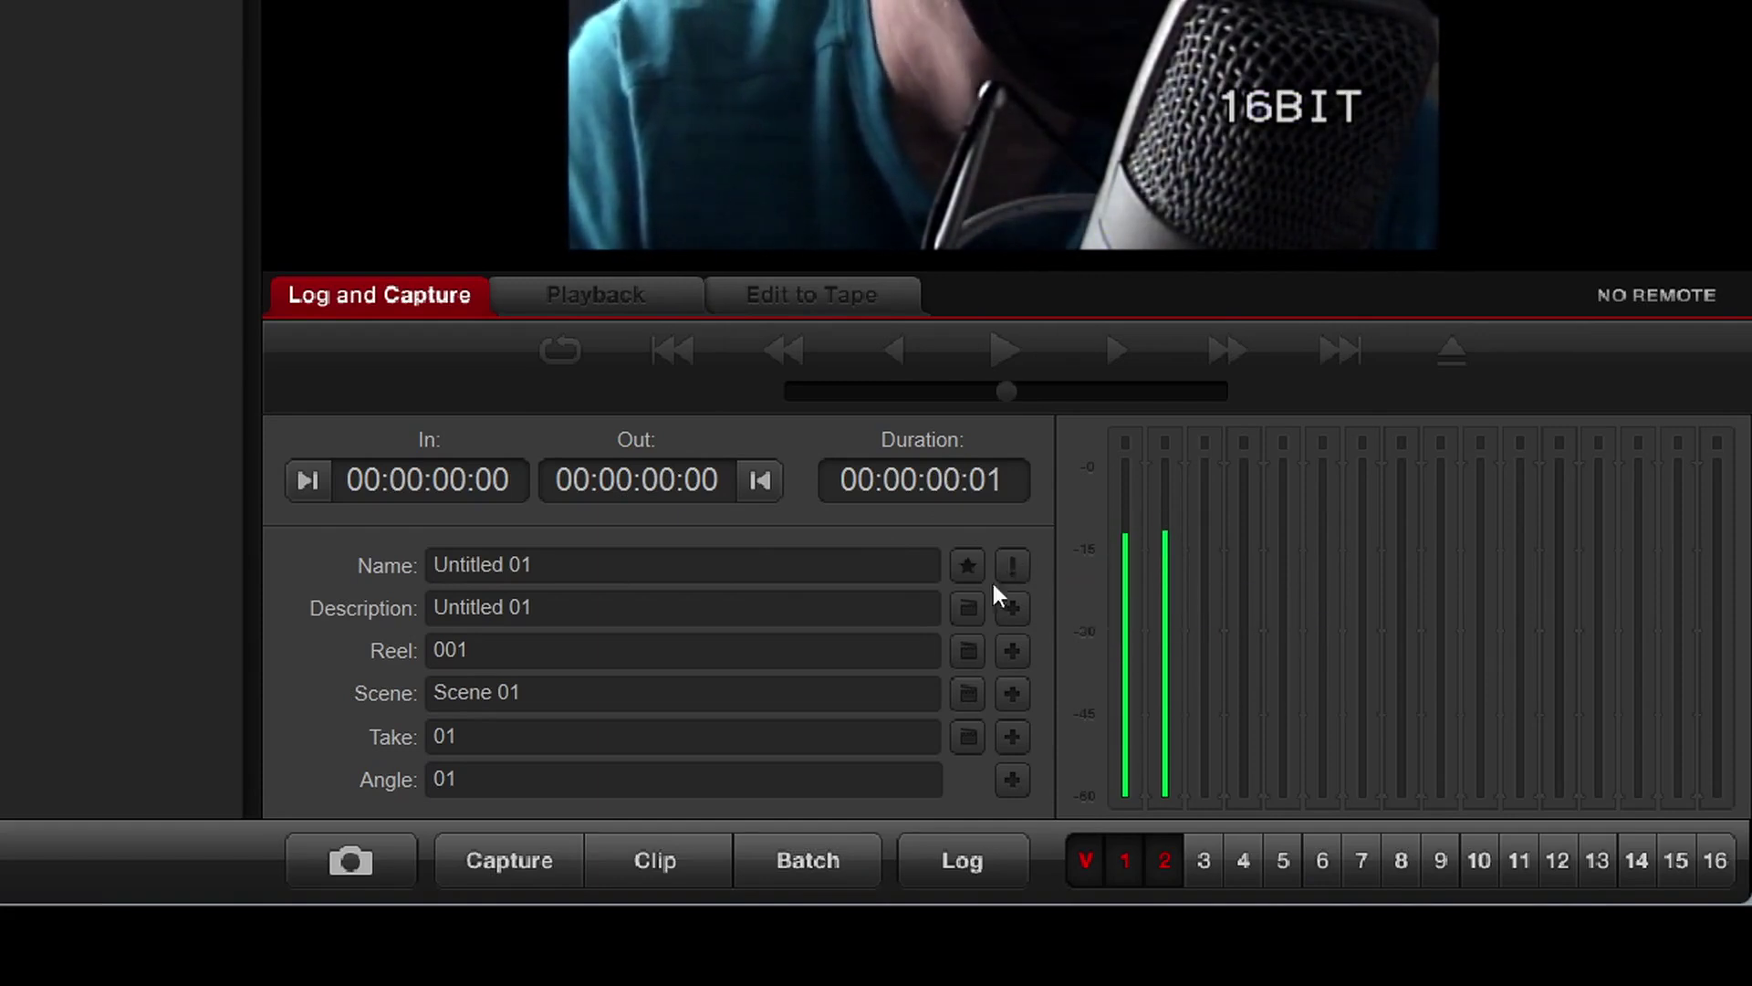
pyautogui.click(409, 564)
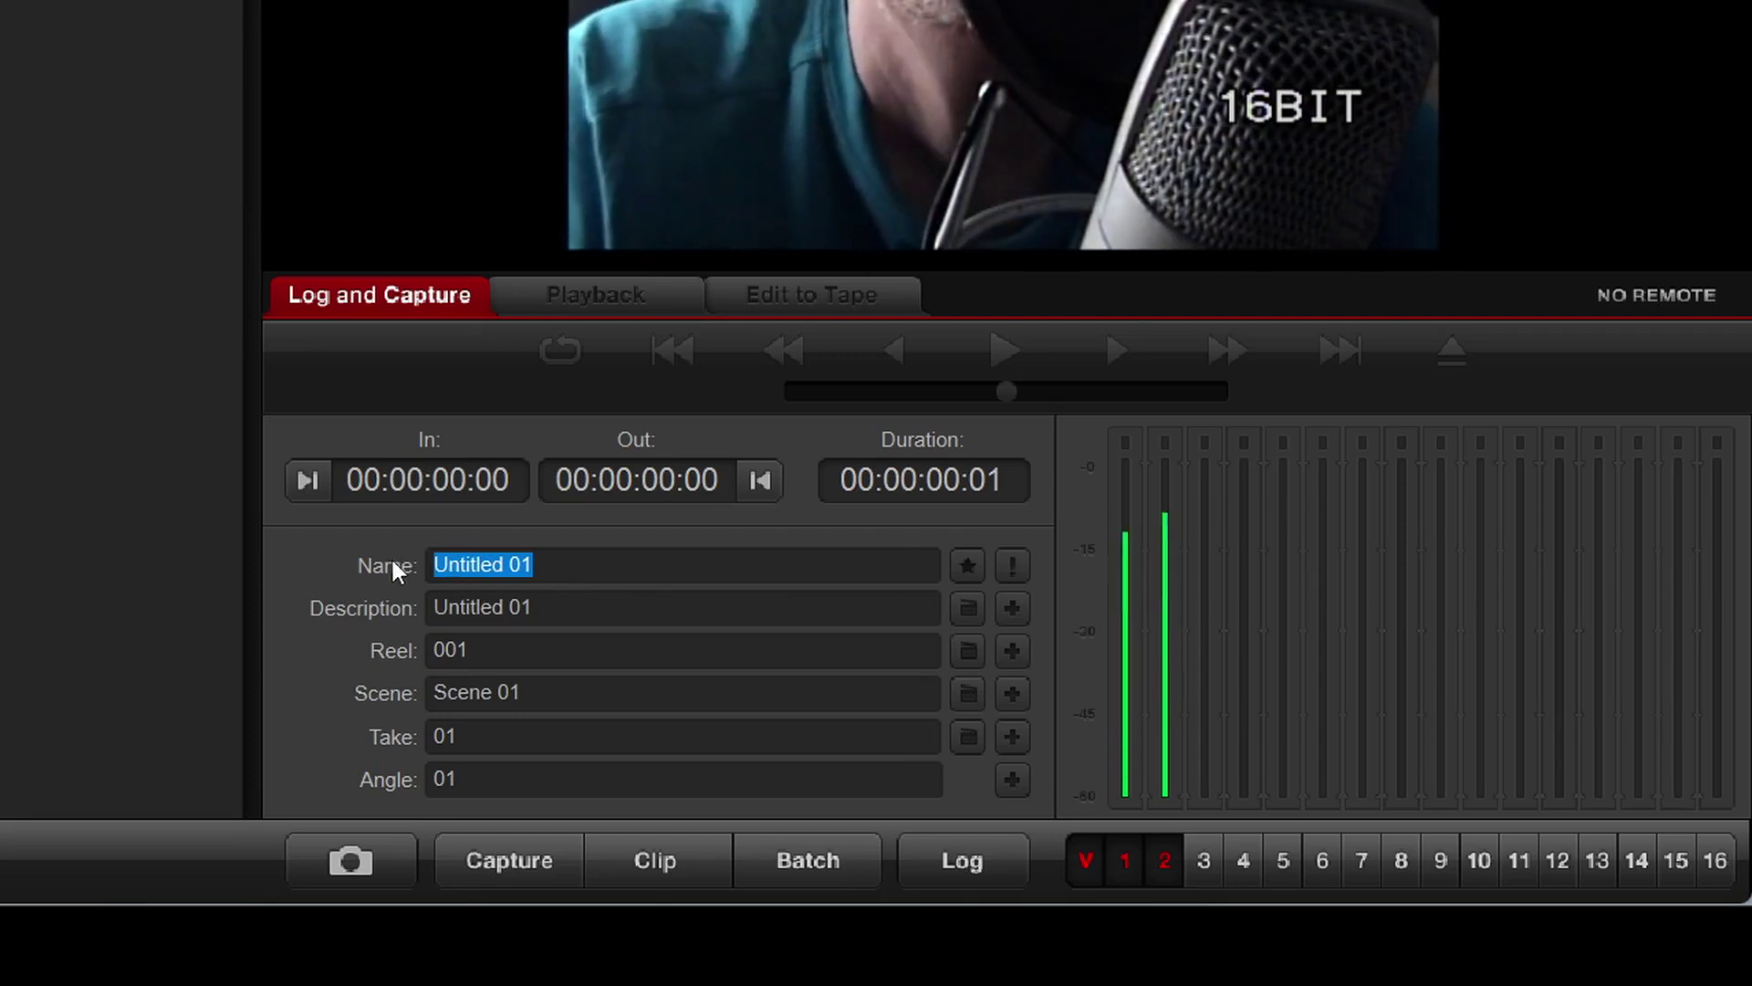
pyautogui.click(1019, 560)
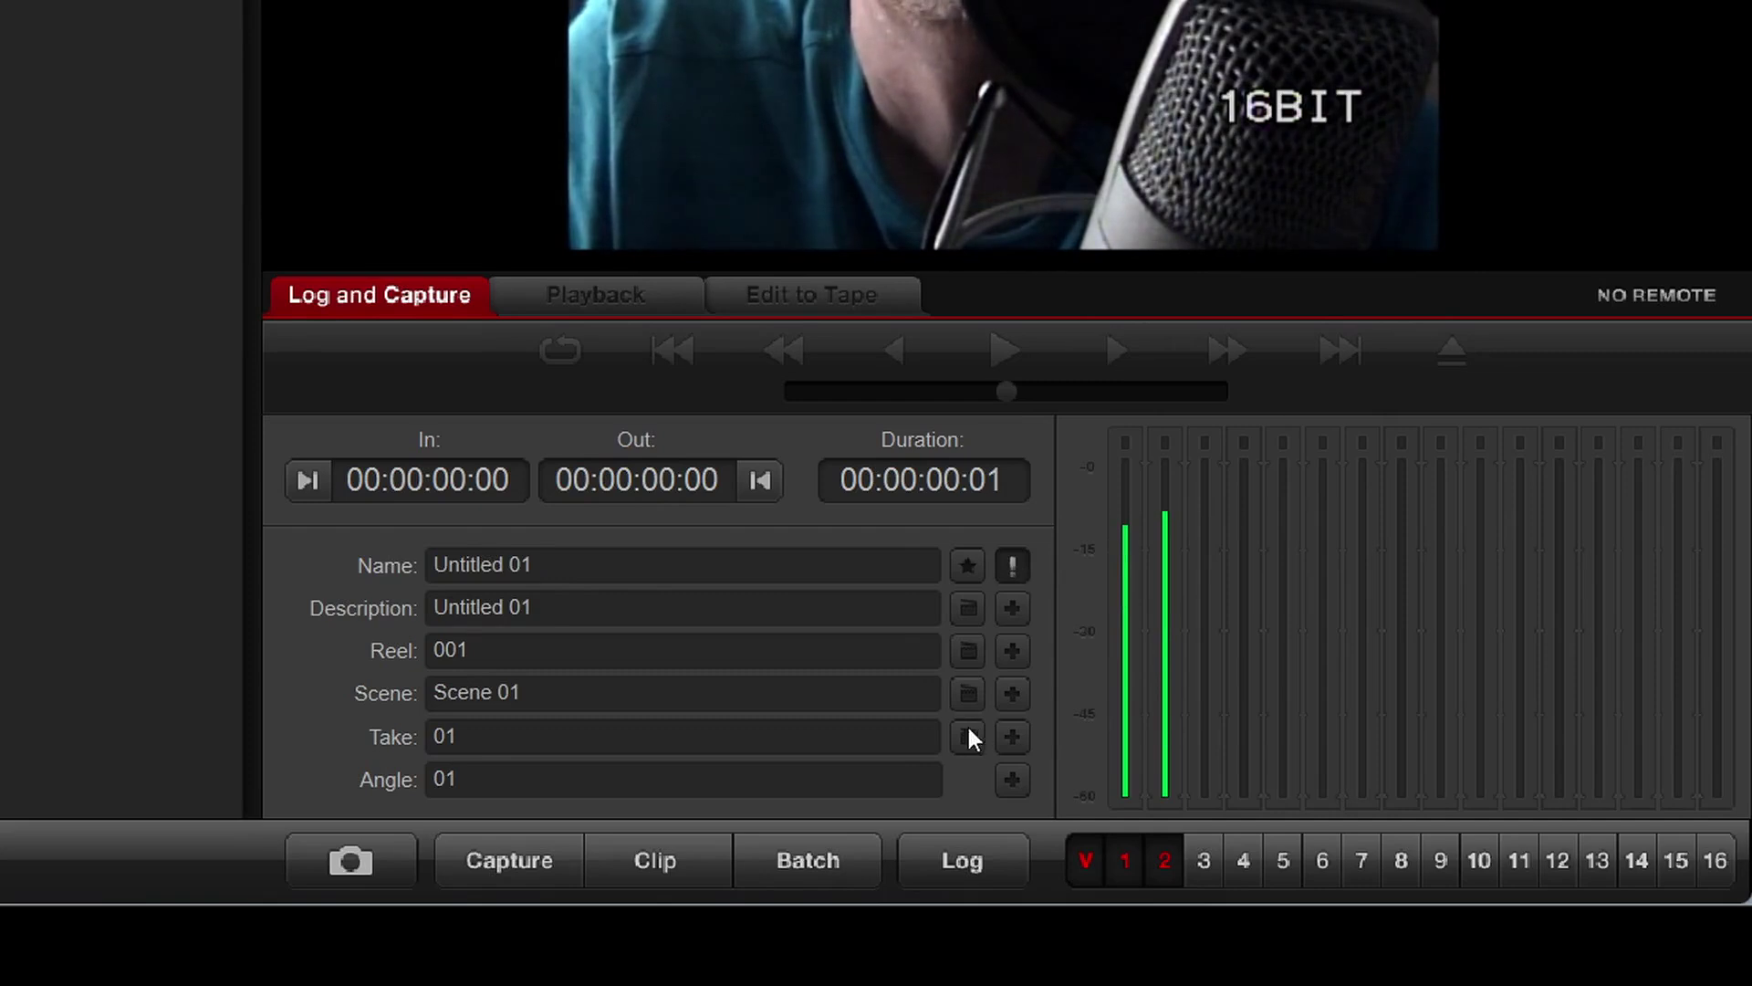
pyautogui.click(1013, 565)
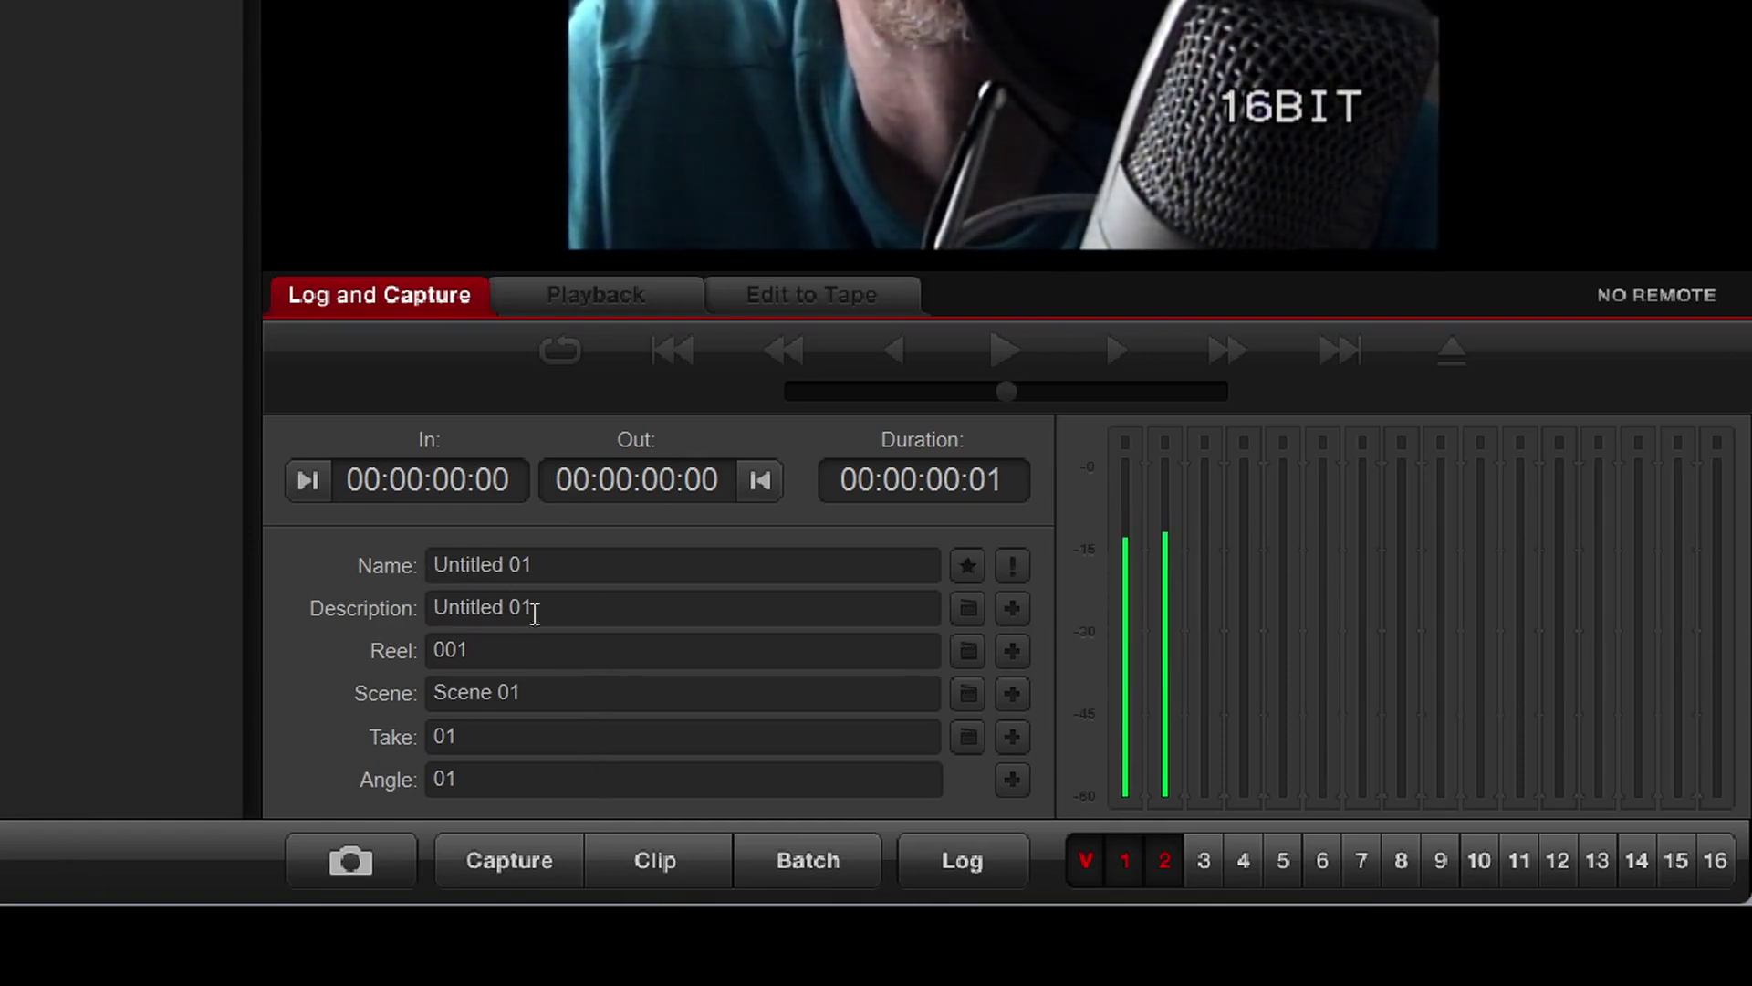
pyautogui.click(1011, 608)
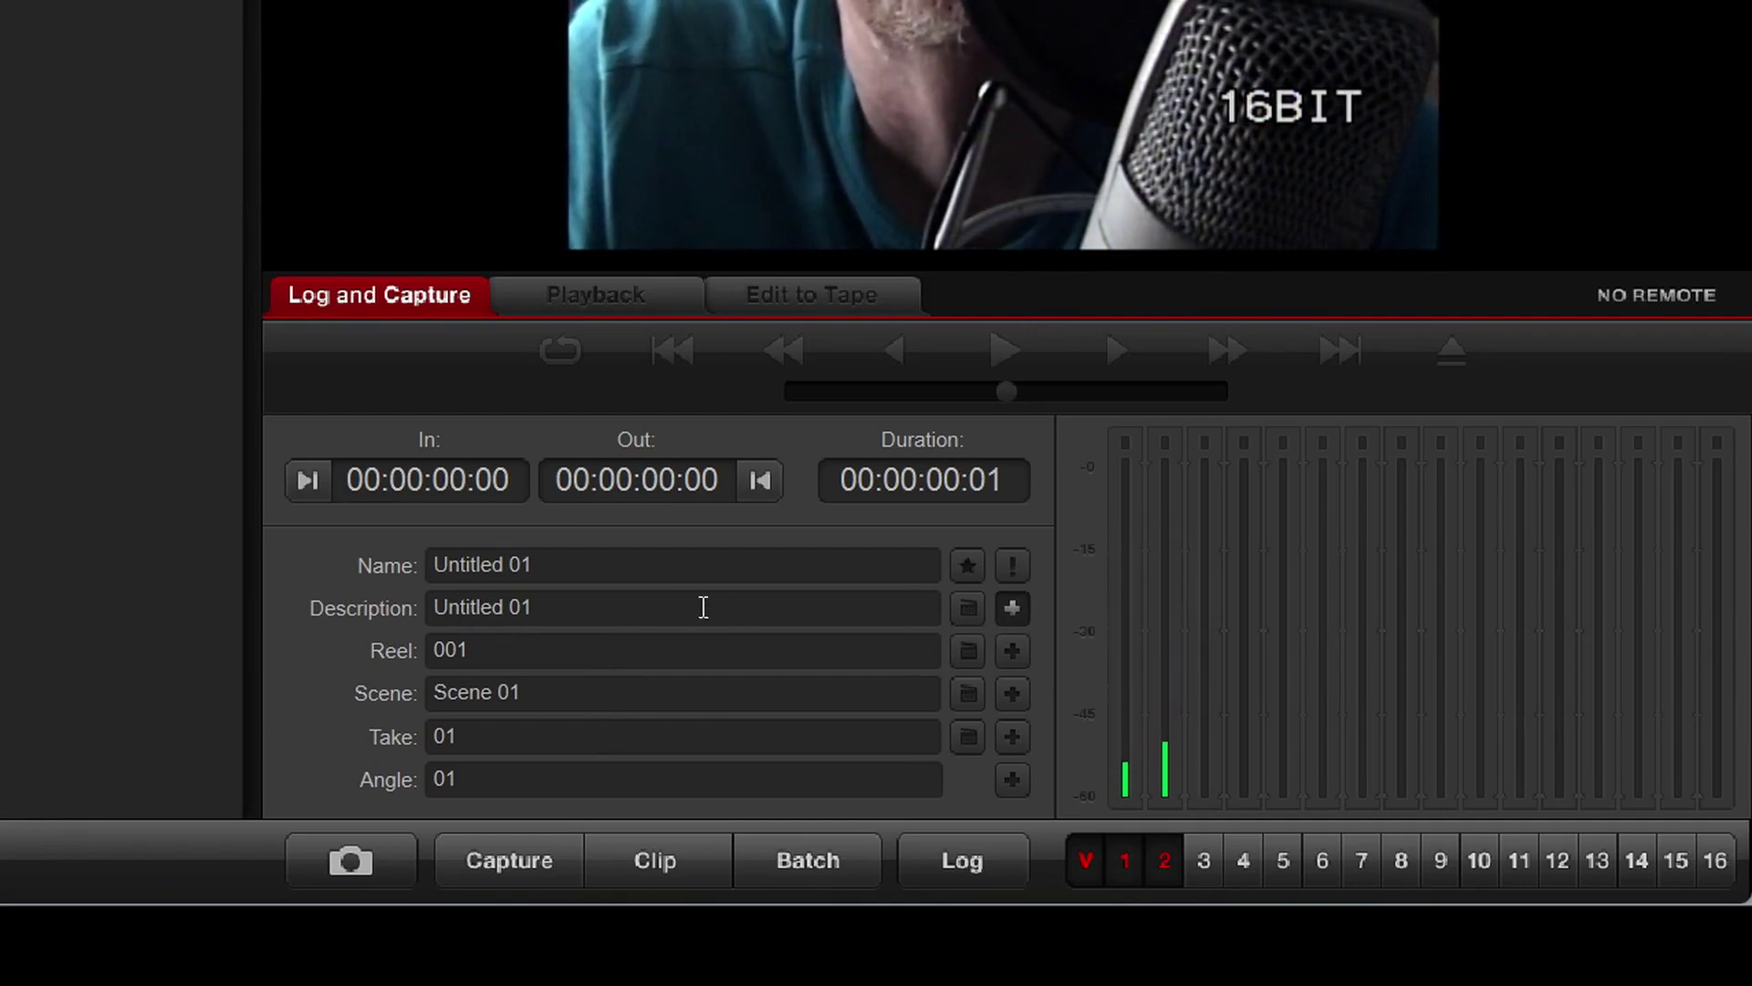
pyautogui.moveTo(696, 604); pyautogui.dragTo(331, 609)
pyautogui.write('dvc')
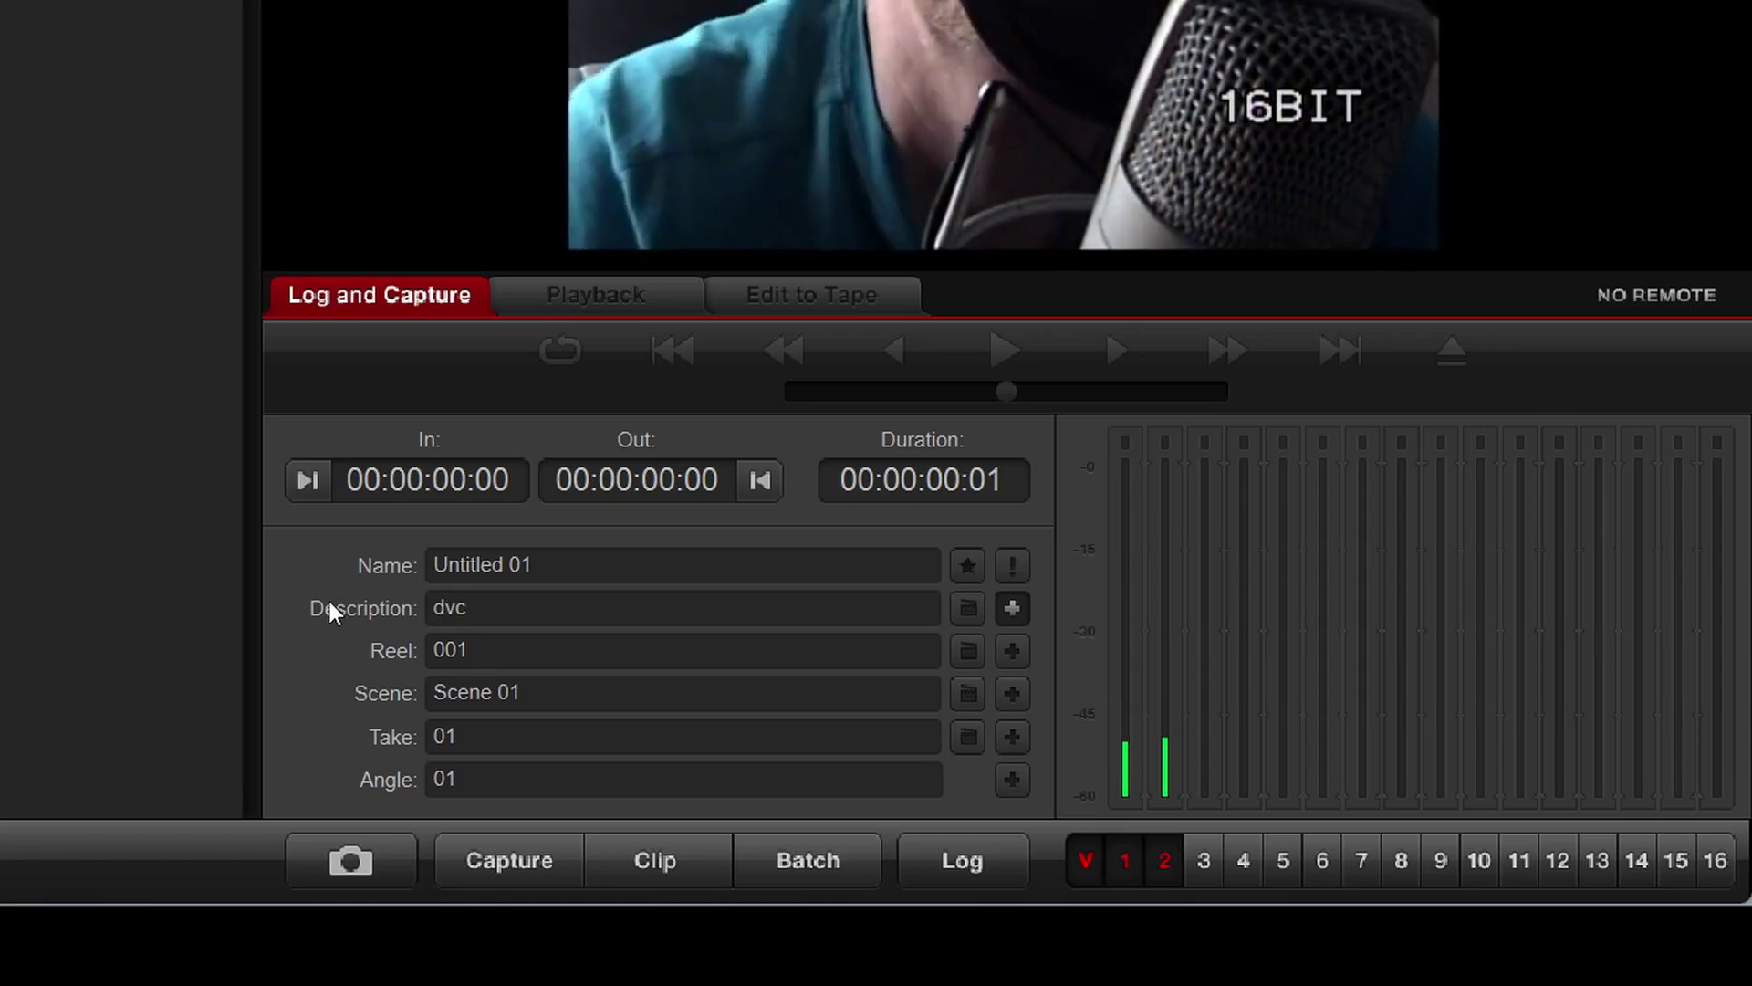
pyautogui.press('Tab')
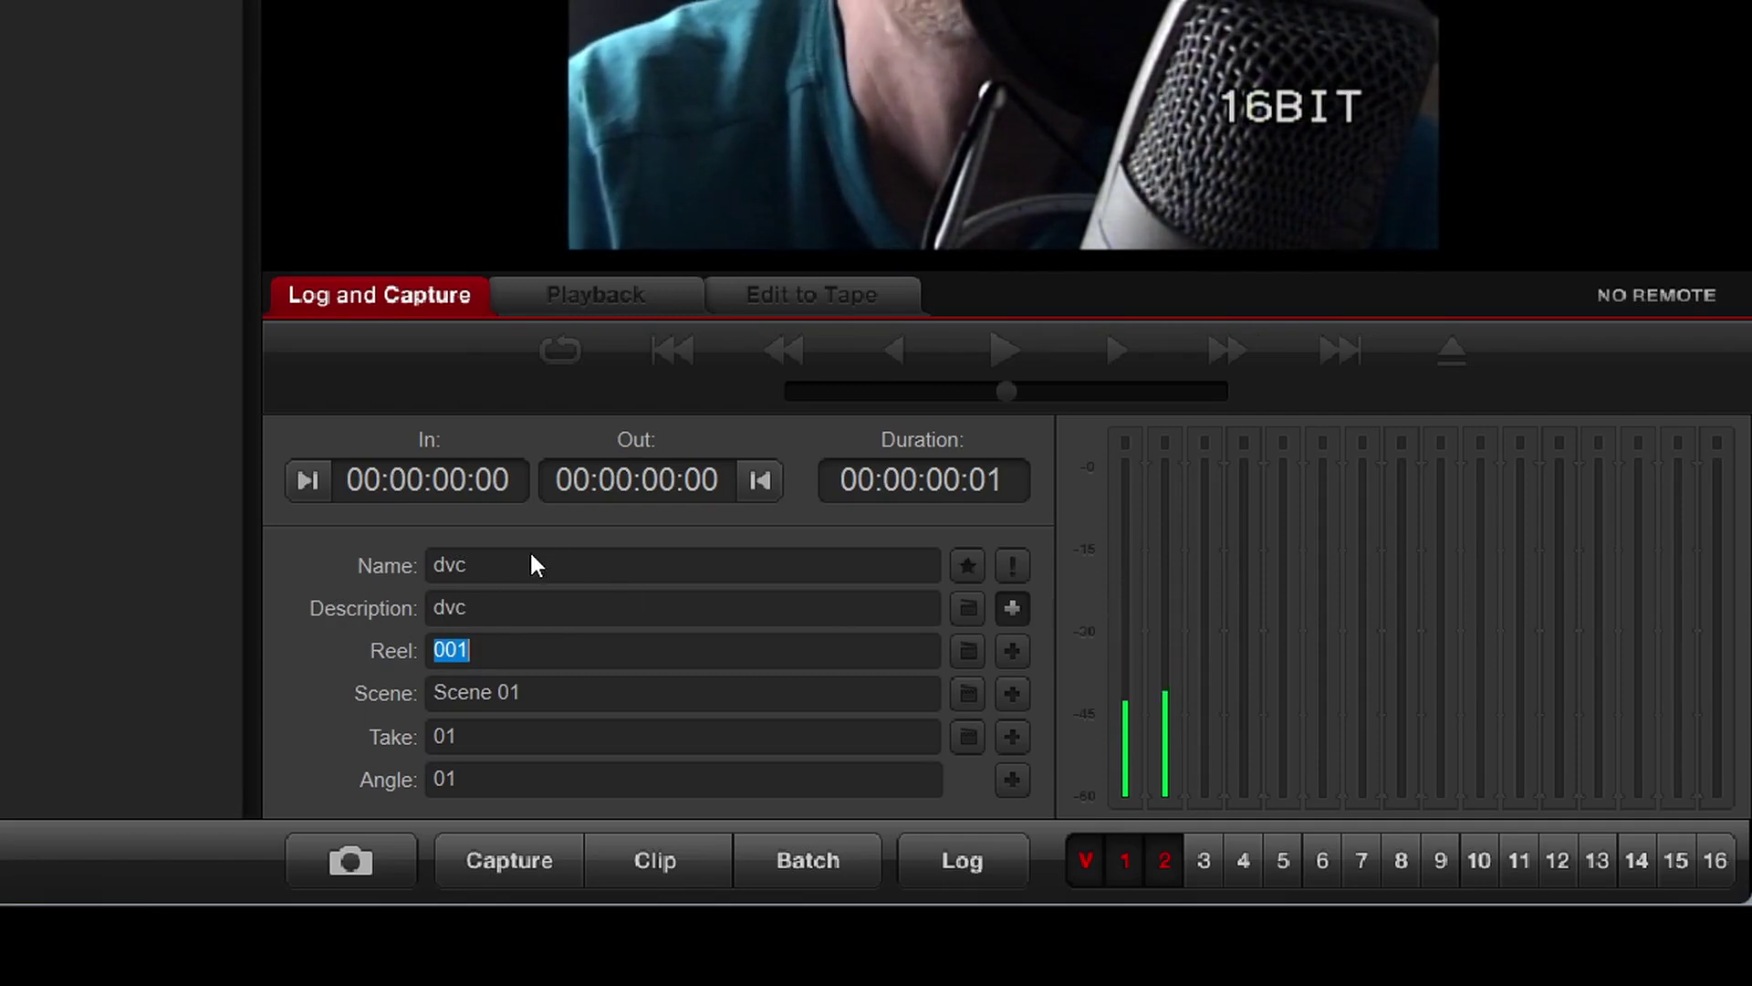
pyautogui.click(1012, 651)
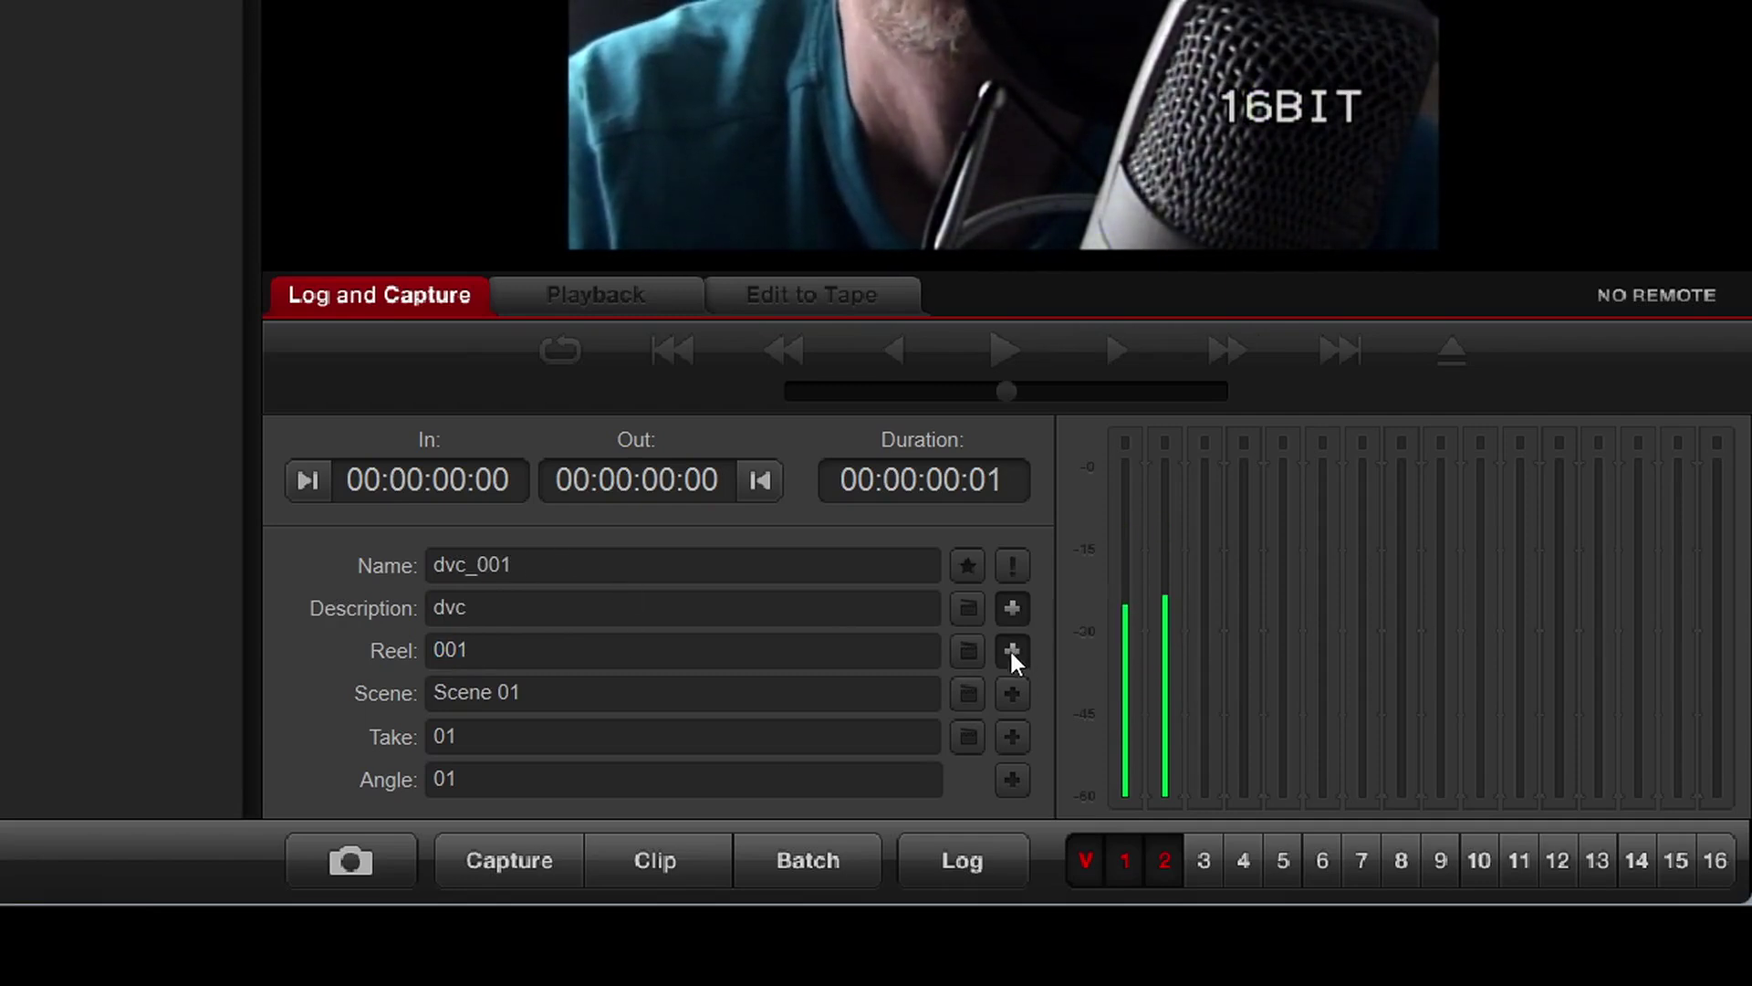
pyautogui.doubleClick(499, 652)
pyautogui.write('dvc01')
pyautogui.press('Return')
pyautogui.click(1004, 695)
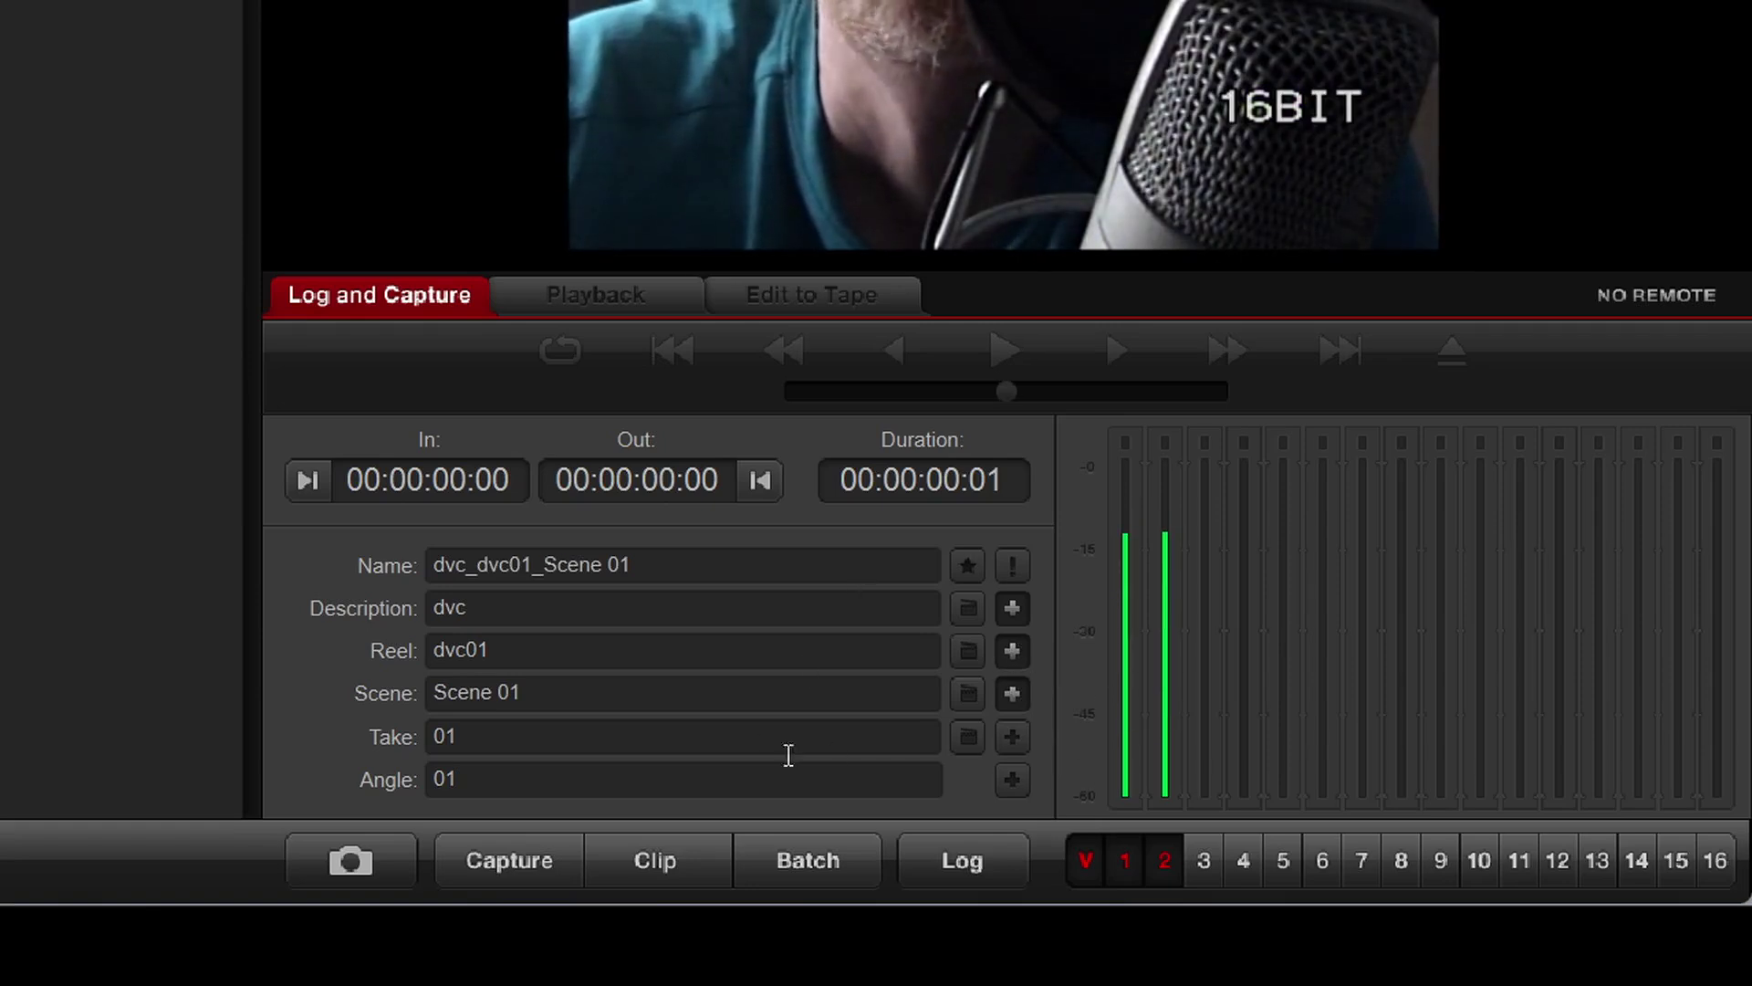
pyautogui.click(962, 693)
pyautogui.click(967, 695)
pyautogui.click(966, 650)
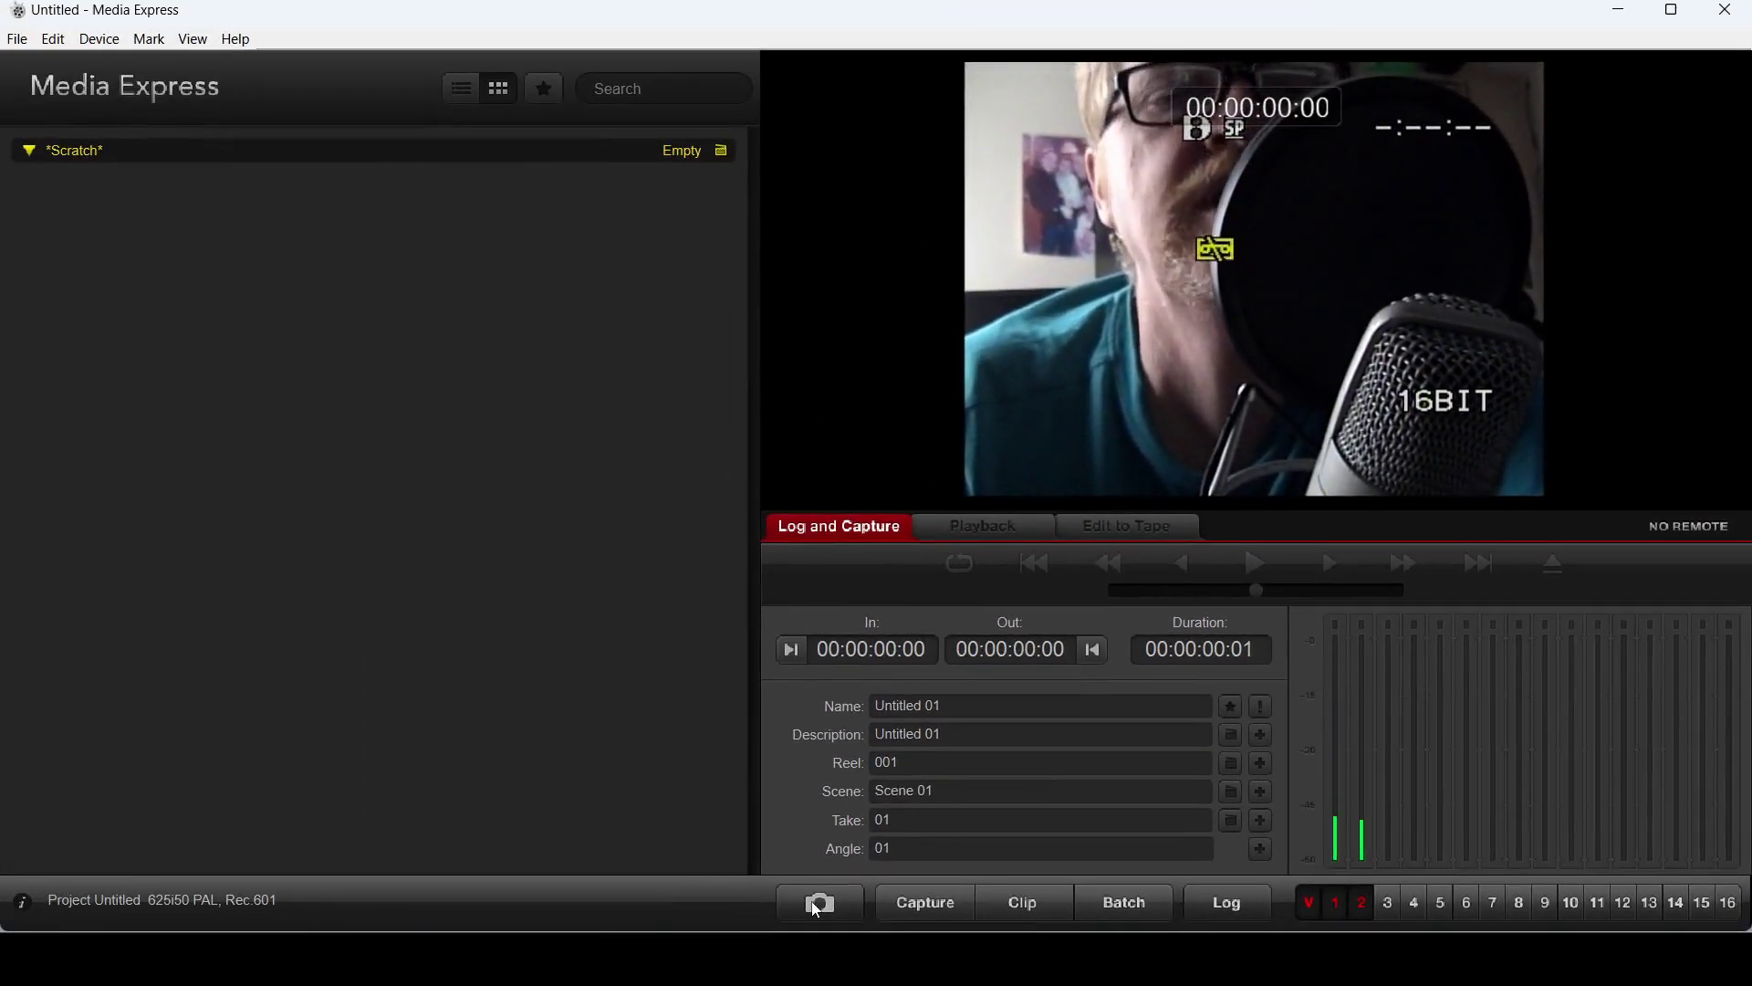
# - Turn off stopping capture and playback on dropped frames, enable anamorphic SD 16:9, and apply
pyautogui.click(53, 39)
pyautogui.click(100, 201)
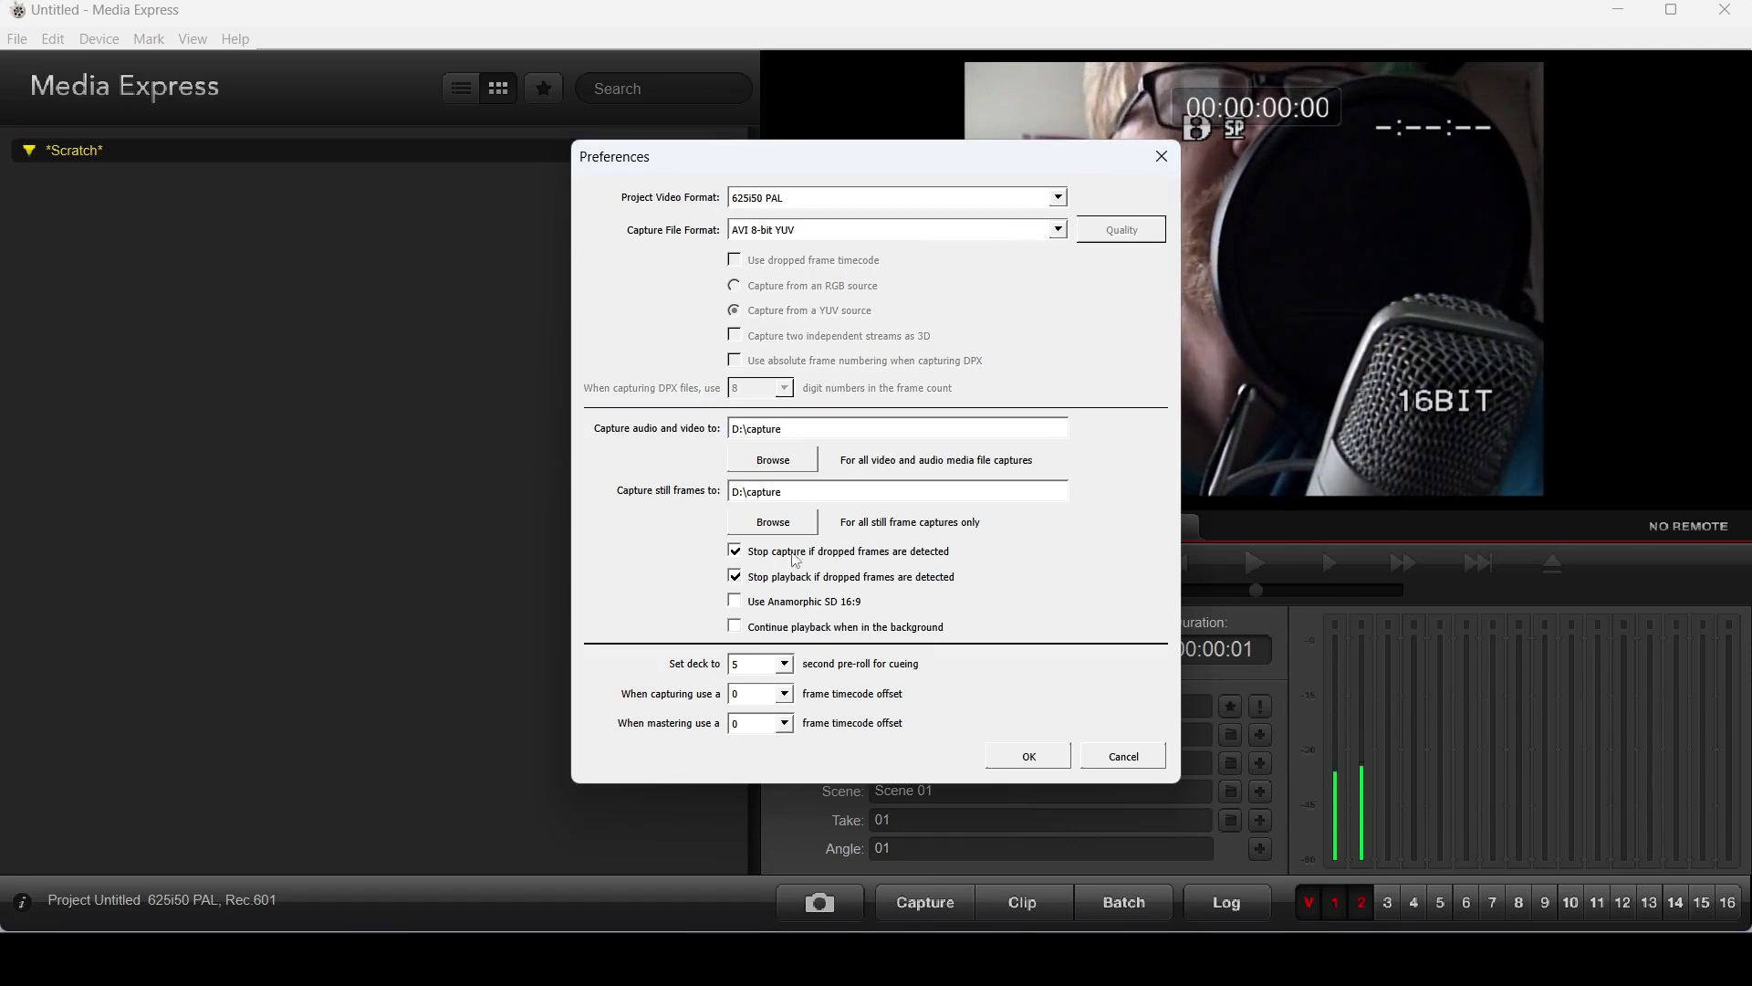
pyautogui.click(743, 557)
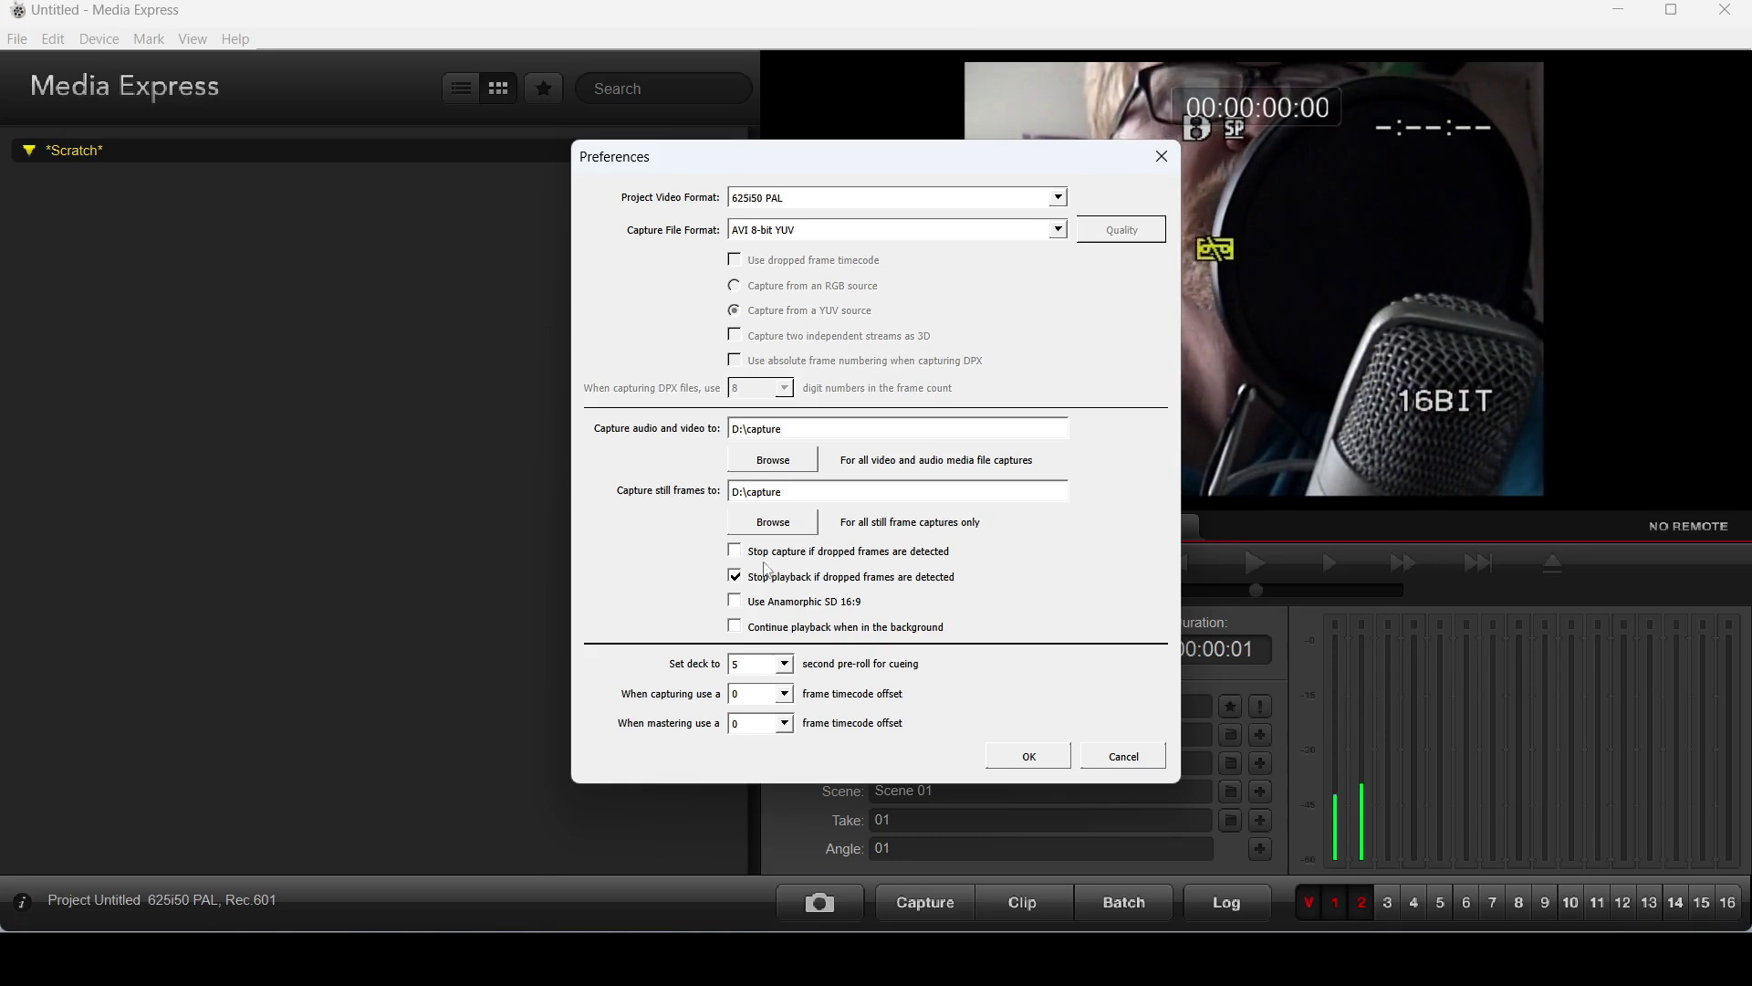
pyautogui.click(767, 571)
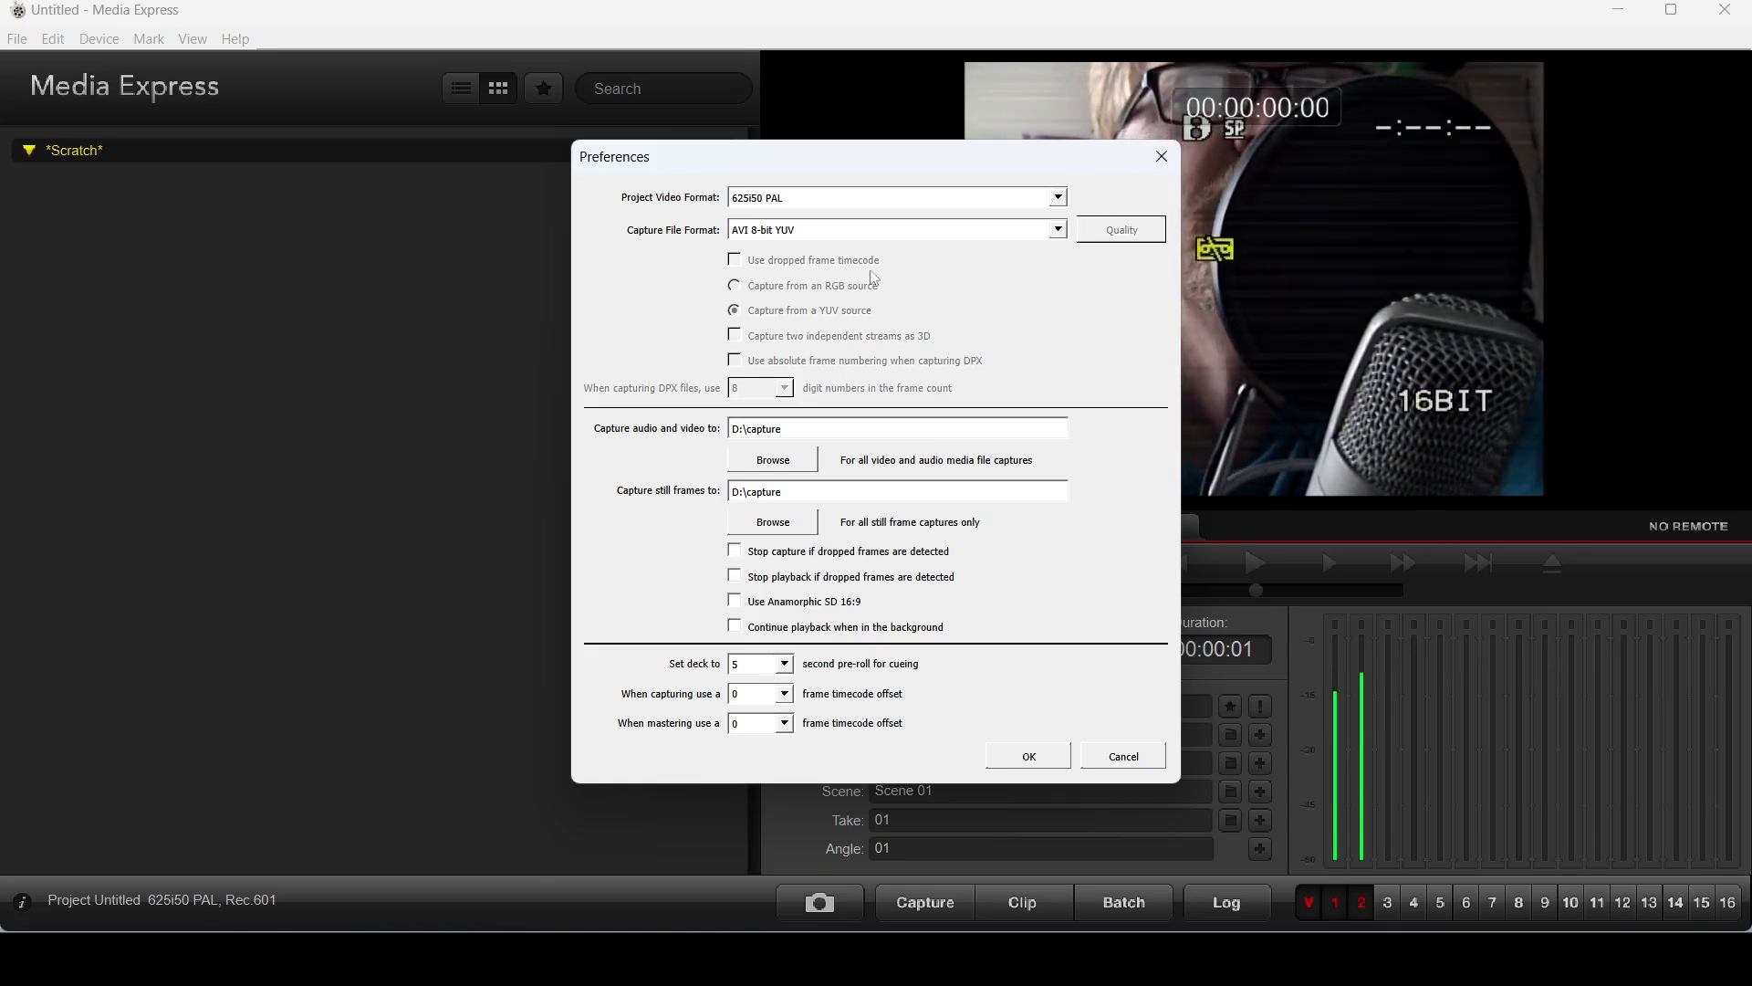
pyautogui.click(736, 604)
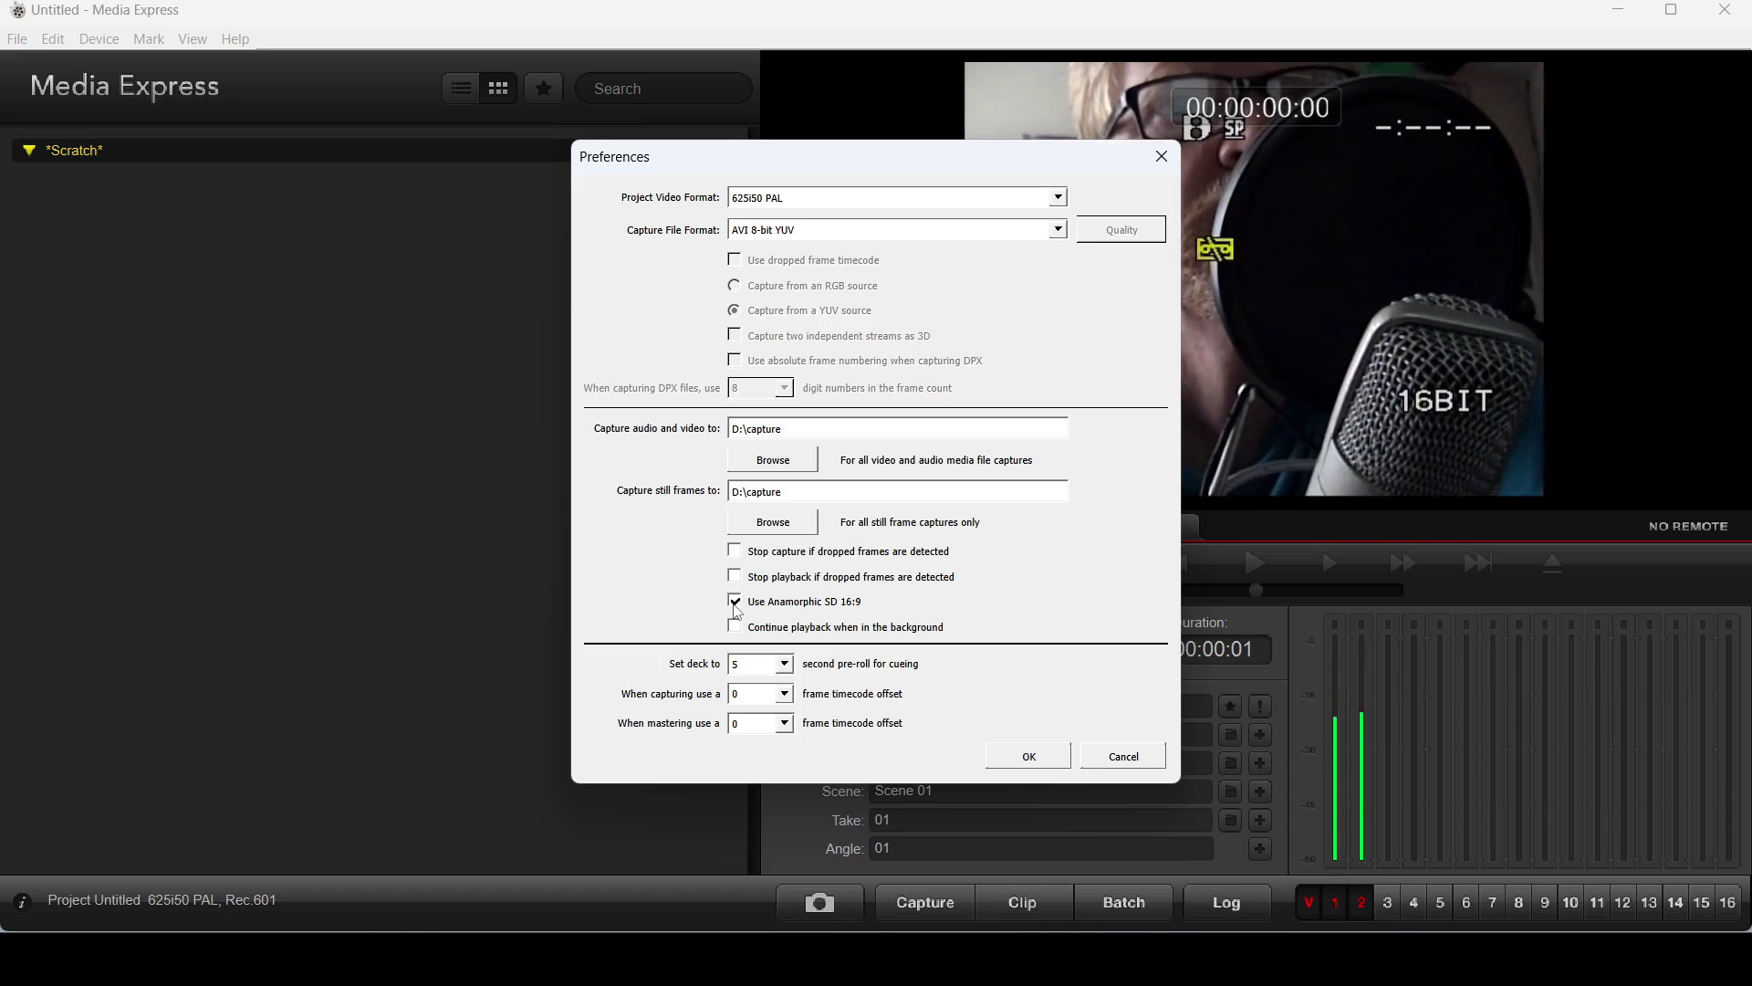
pyautogui.click(1029, 755)
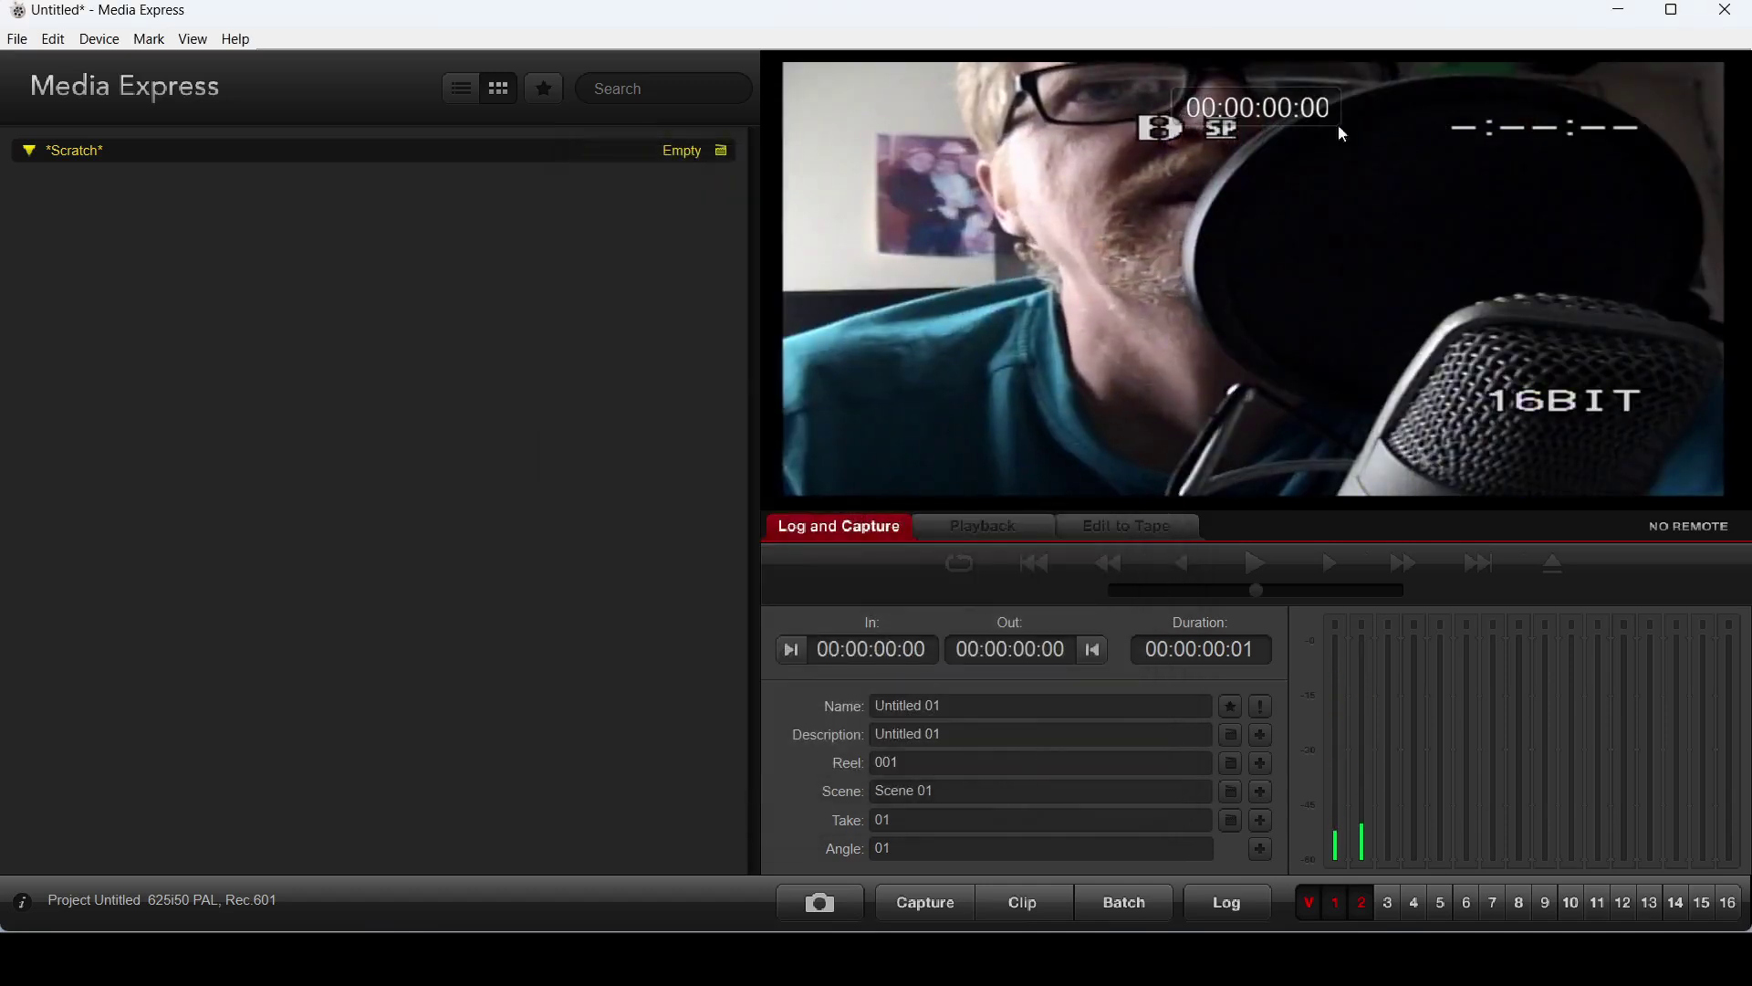
# - Reopen Preferences and turn anamorphic SD 16:9 back off
pyautogui.click(56, 44)
pyautogui.click(123, 204)
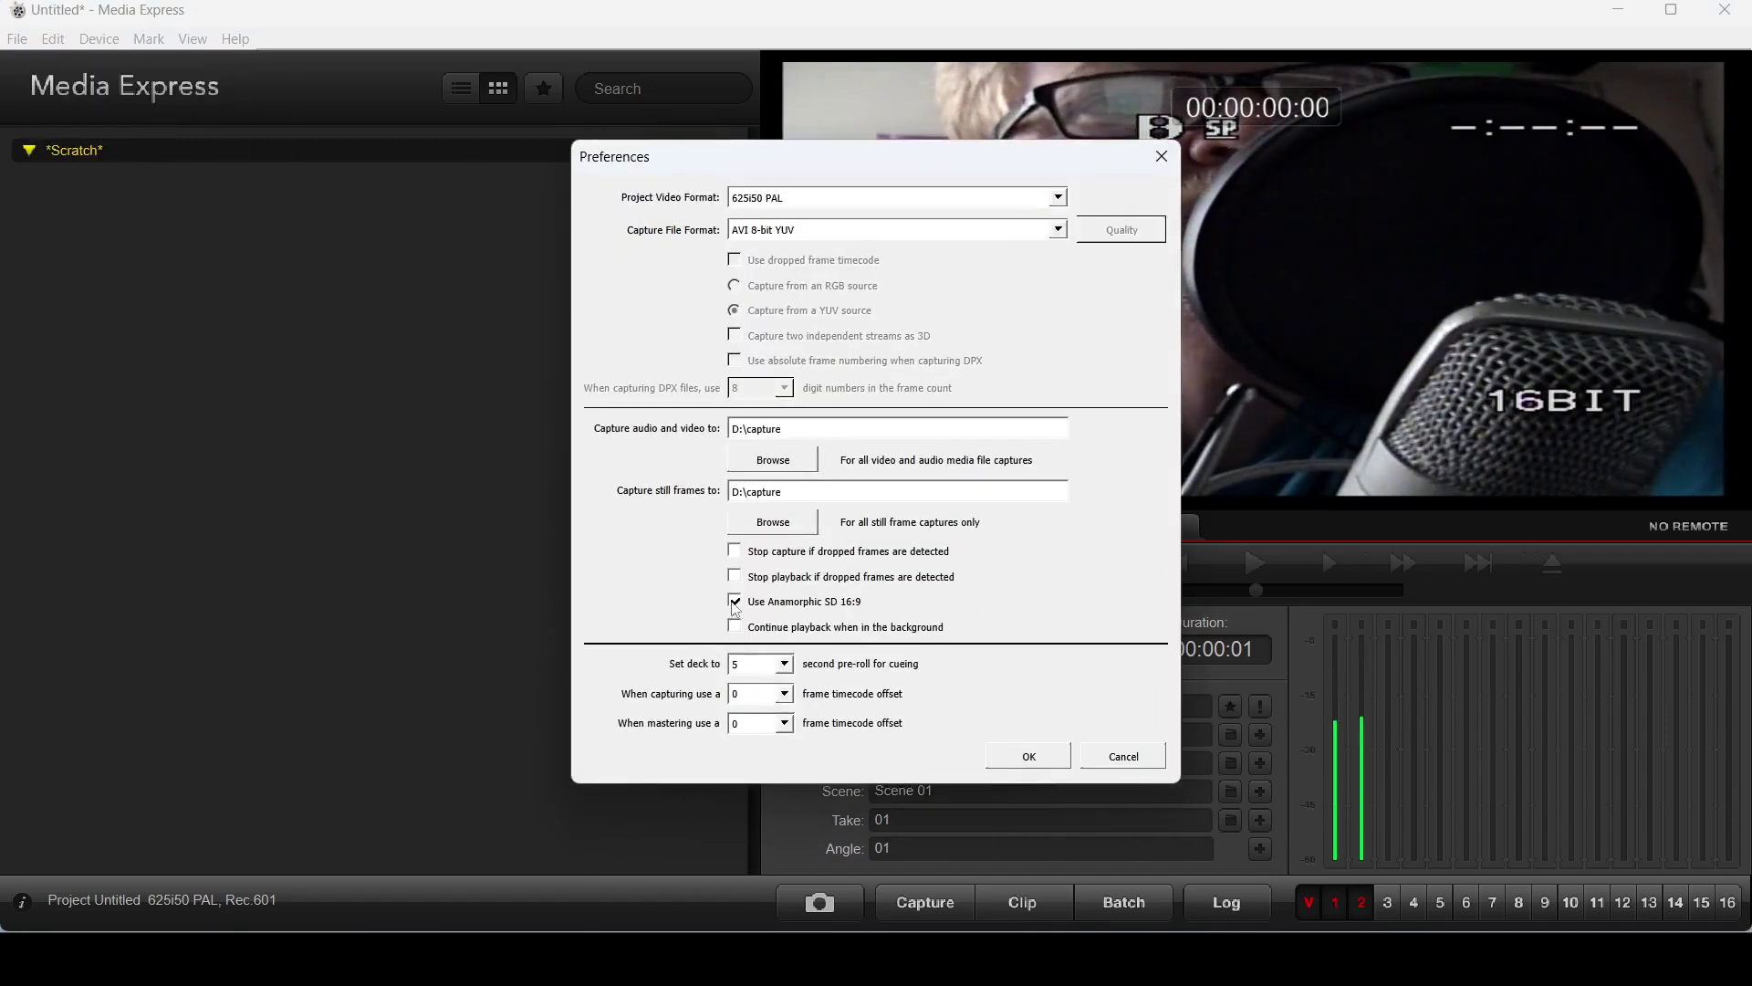
pyautogui.click(735, 601)
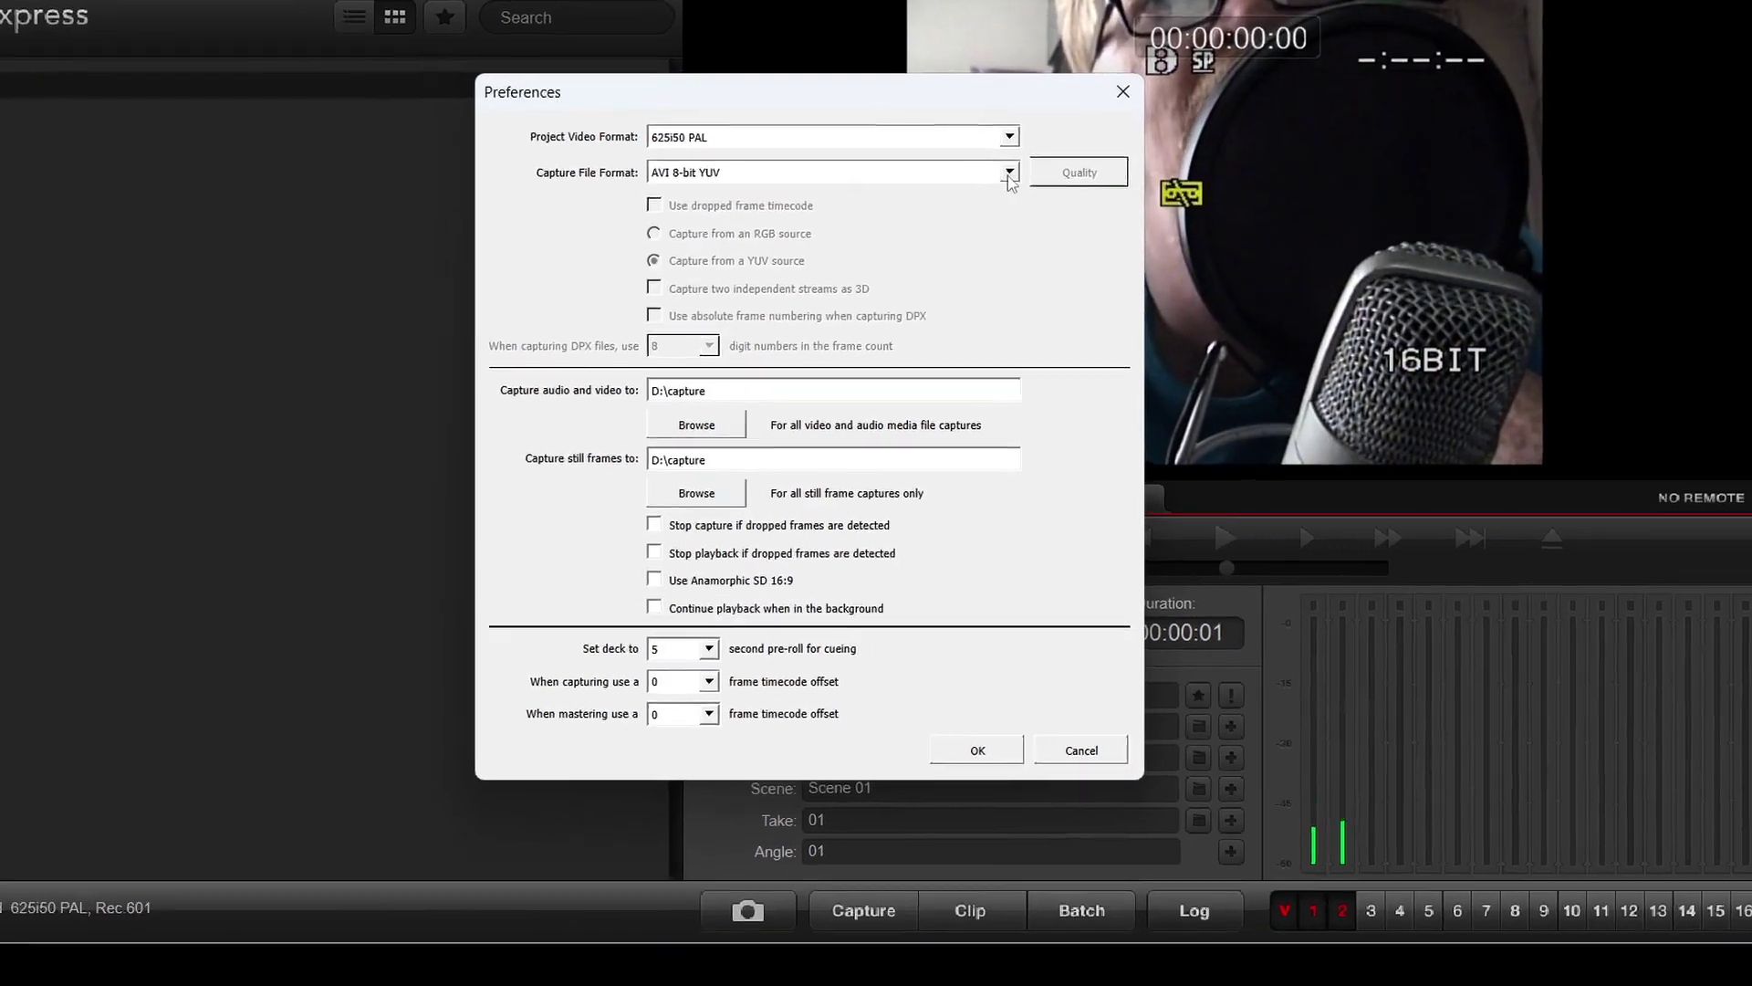
# - Choose QuickTime DVCPRO 50 from the Capture File Format list in Preferences
pyautogui.click(1057, 230)
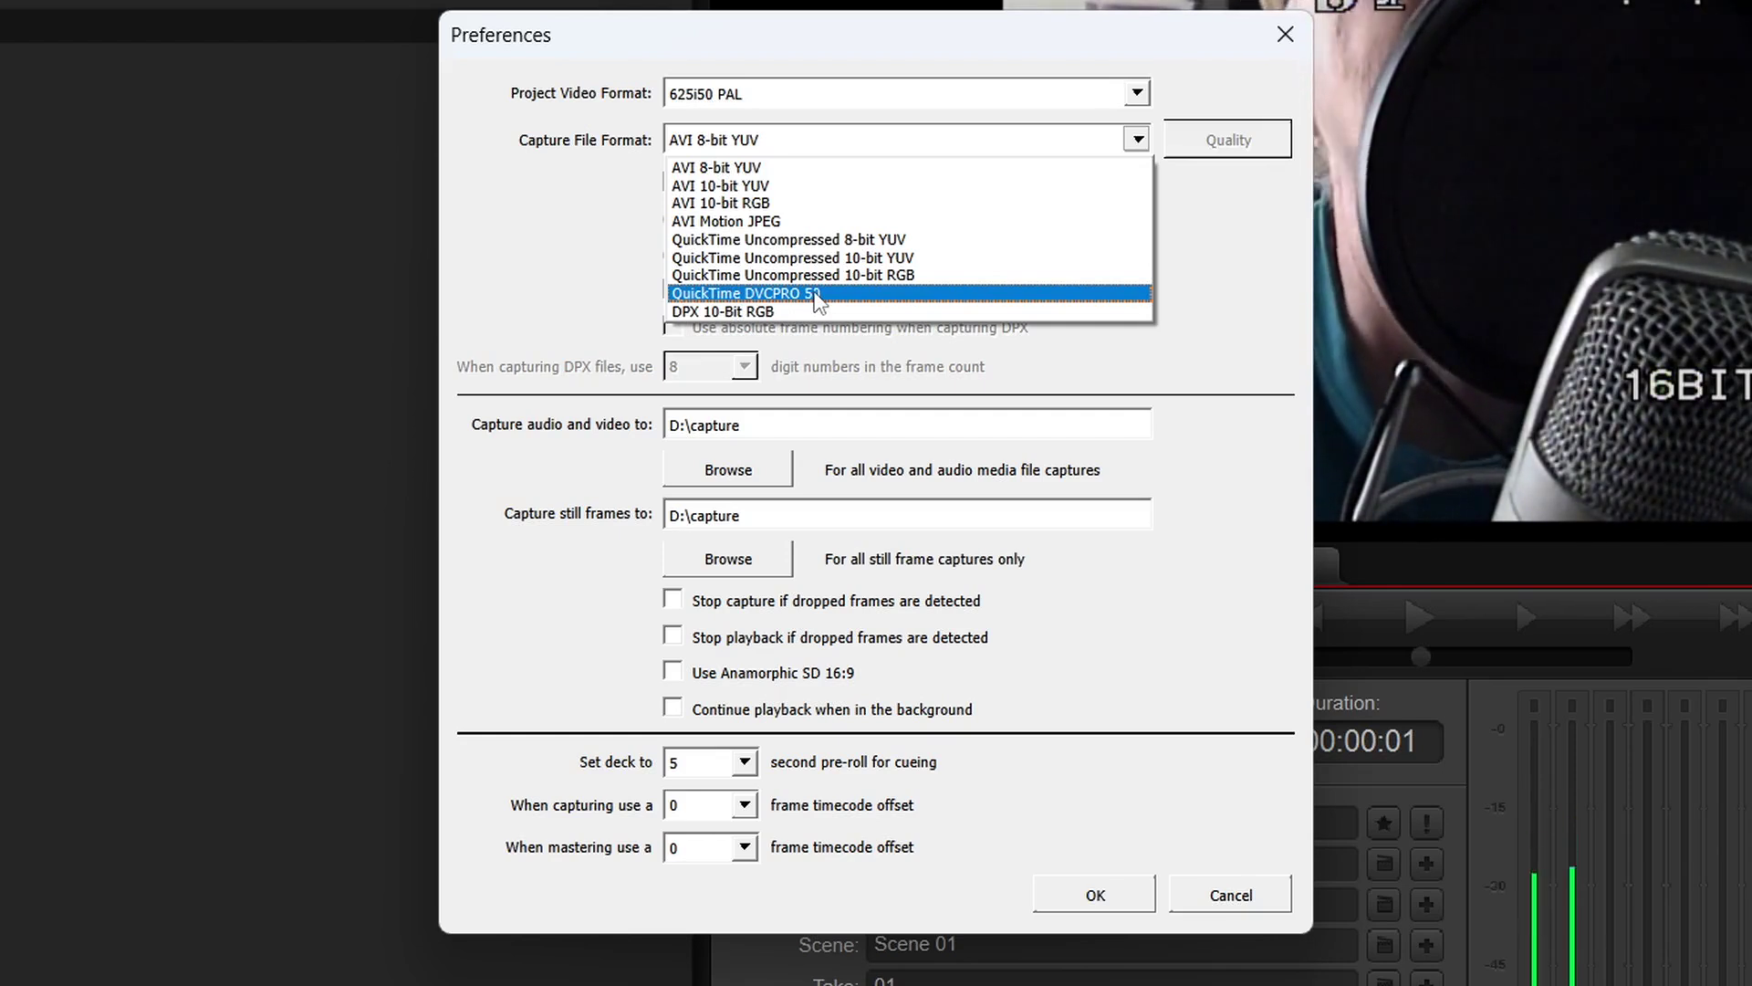
pyautogui.click(753, 294)
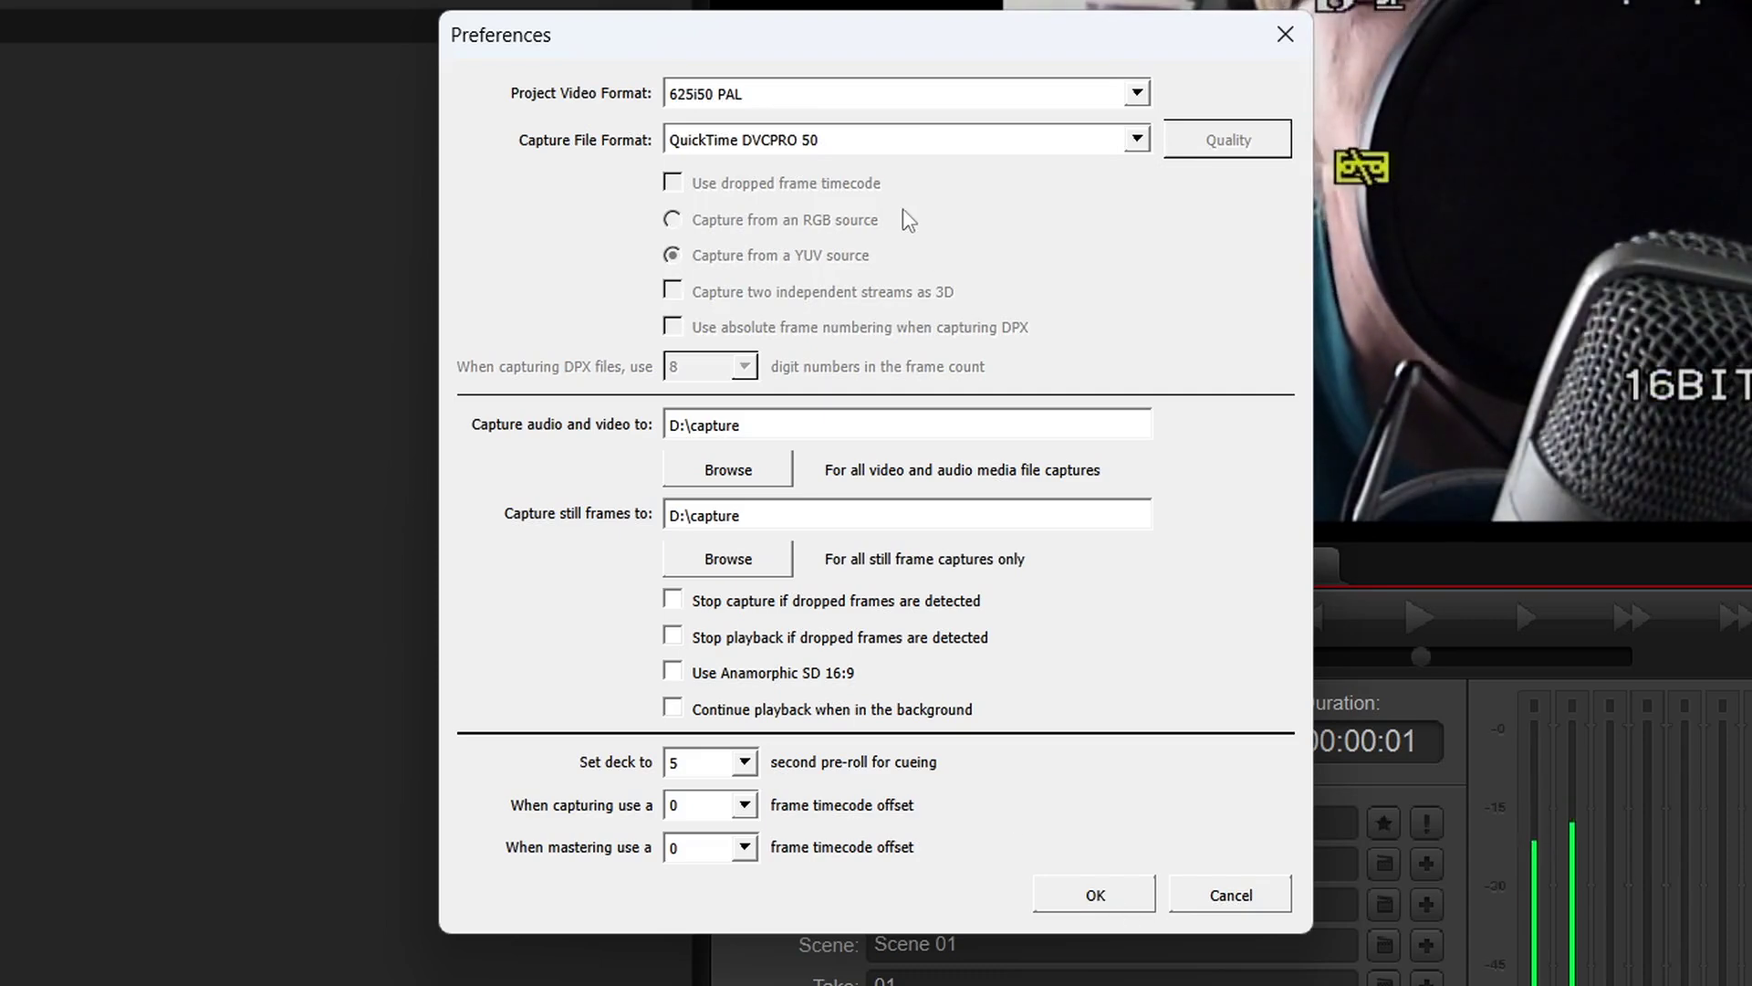
# - Apply the preferences and capture the first clip, Untitled 01, into the Scratch bin
pyautogui.click(1095, 896)
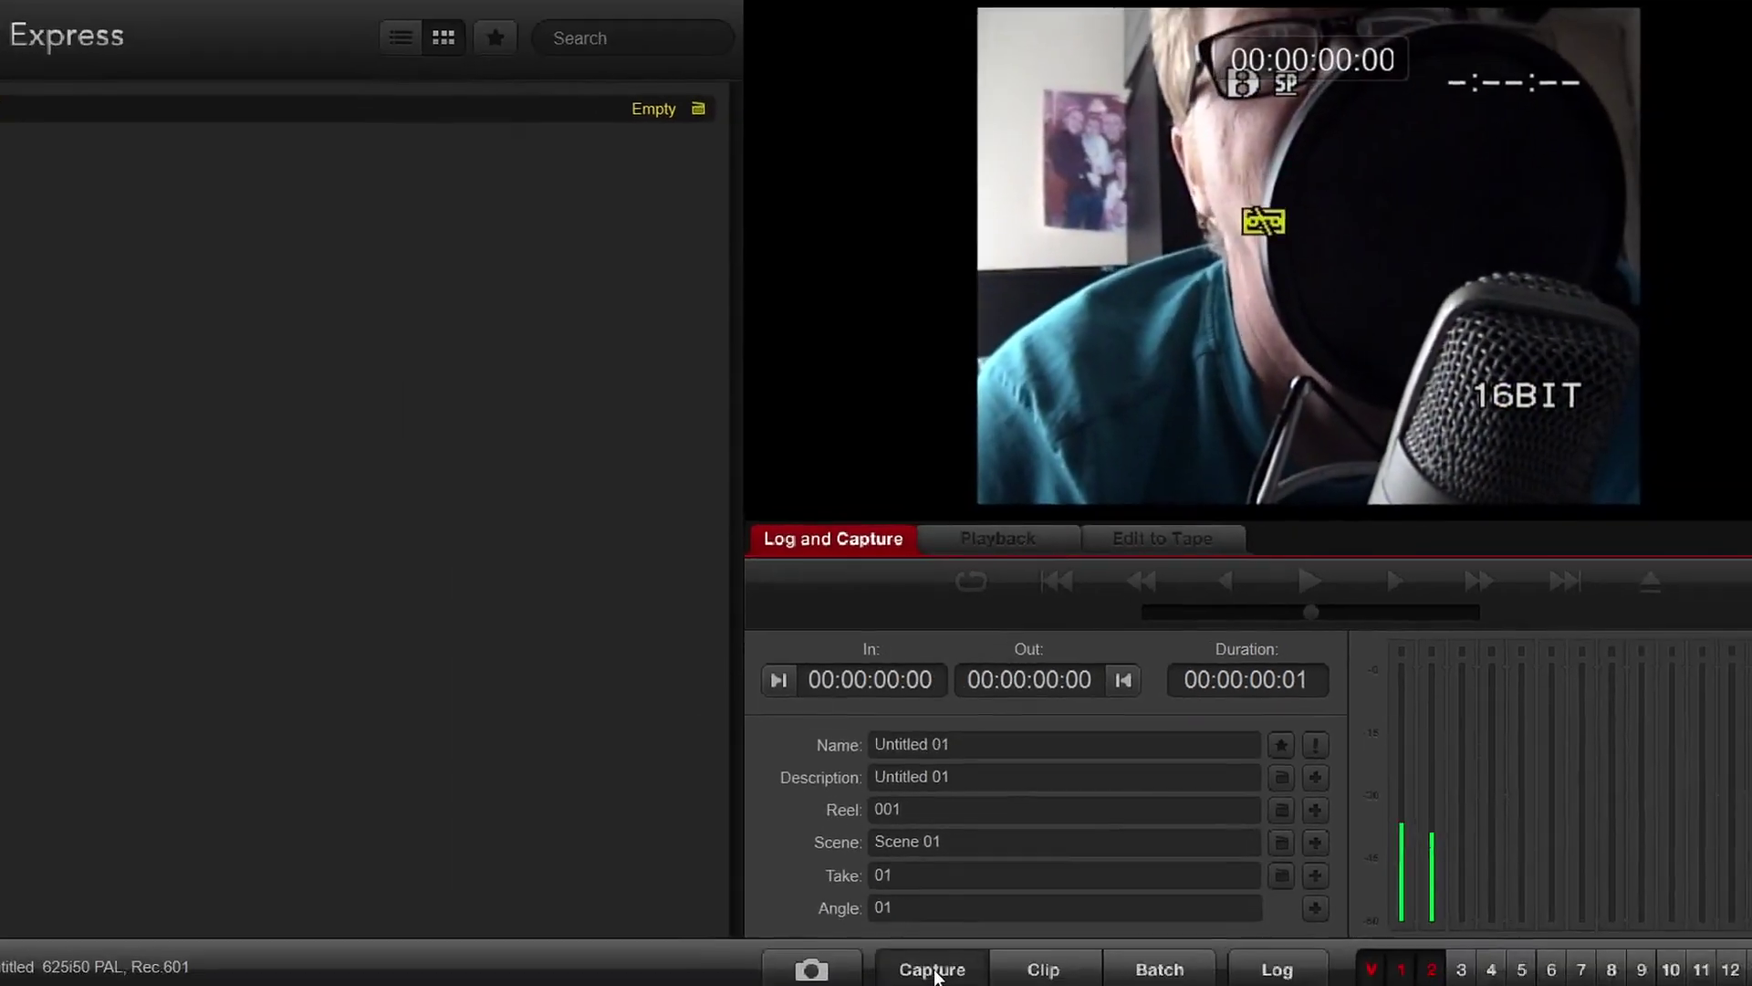
pyautogui.click(927, 901)
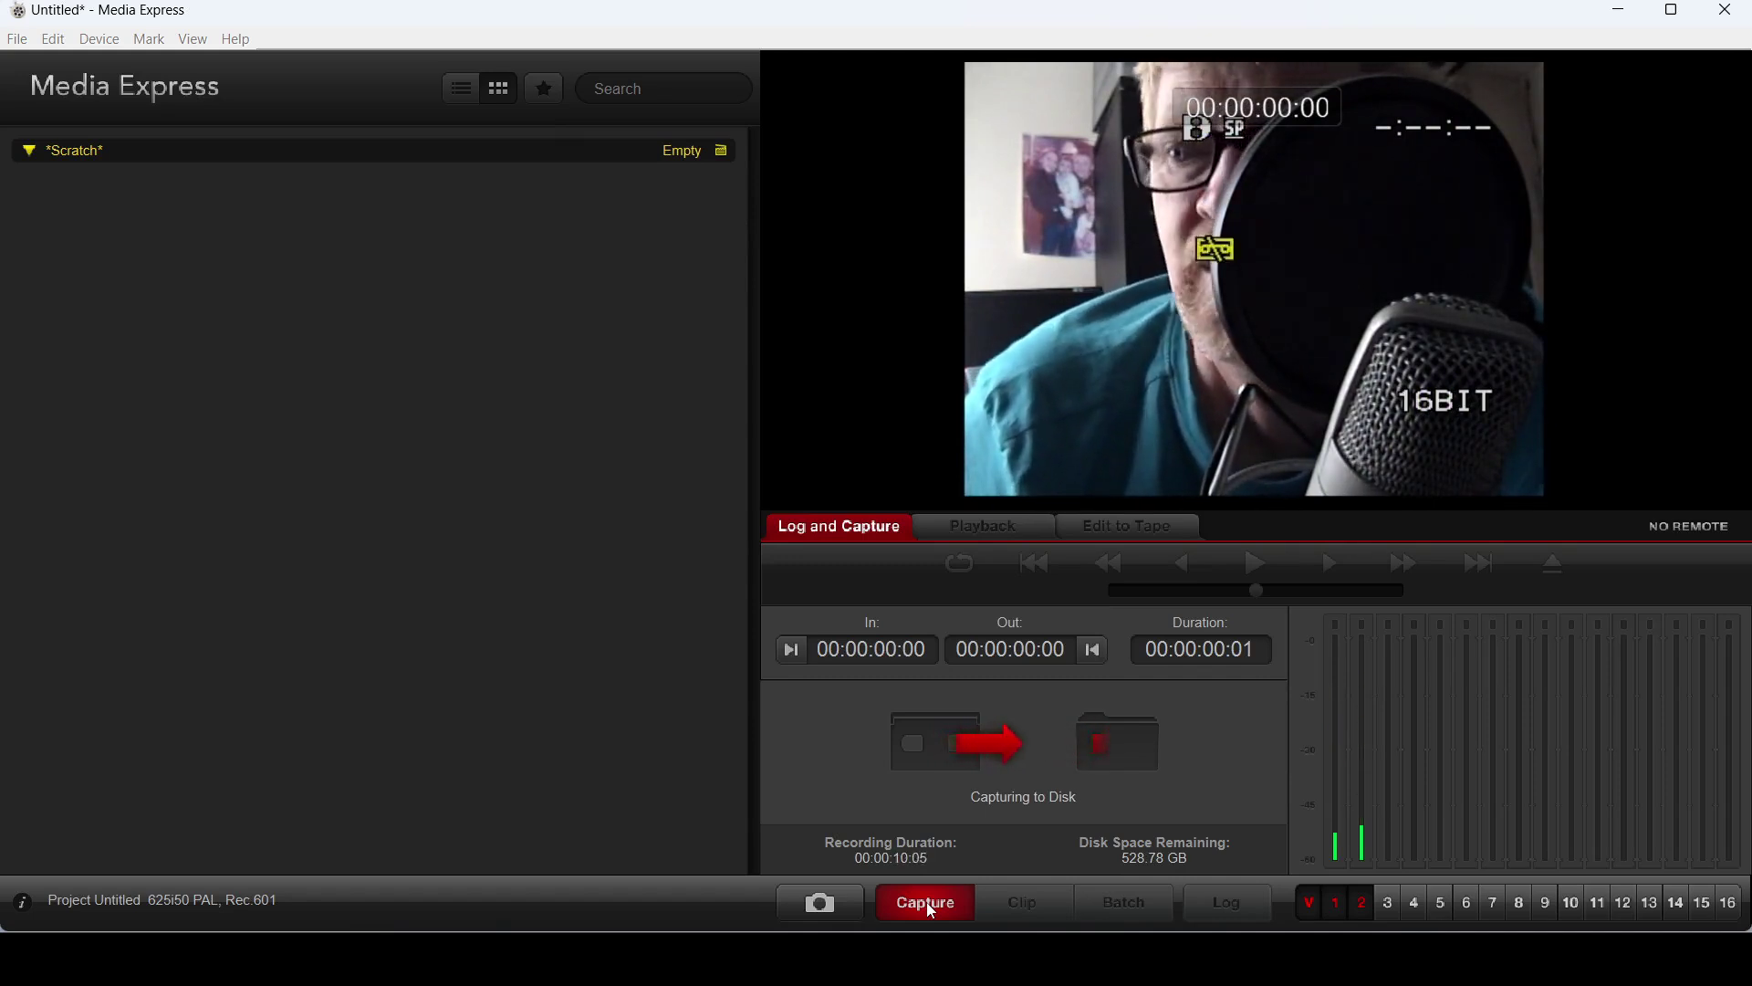
pyautogui.click(953, 918)
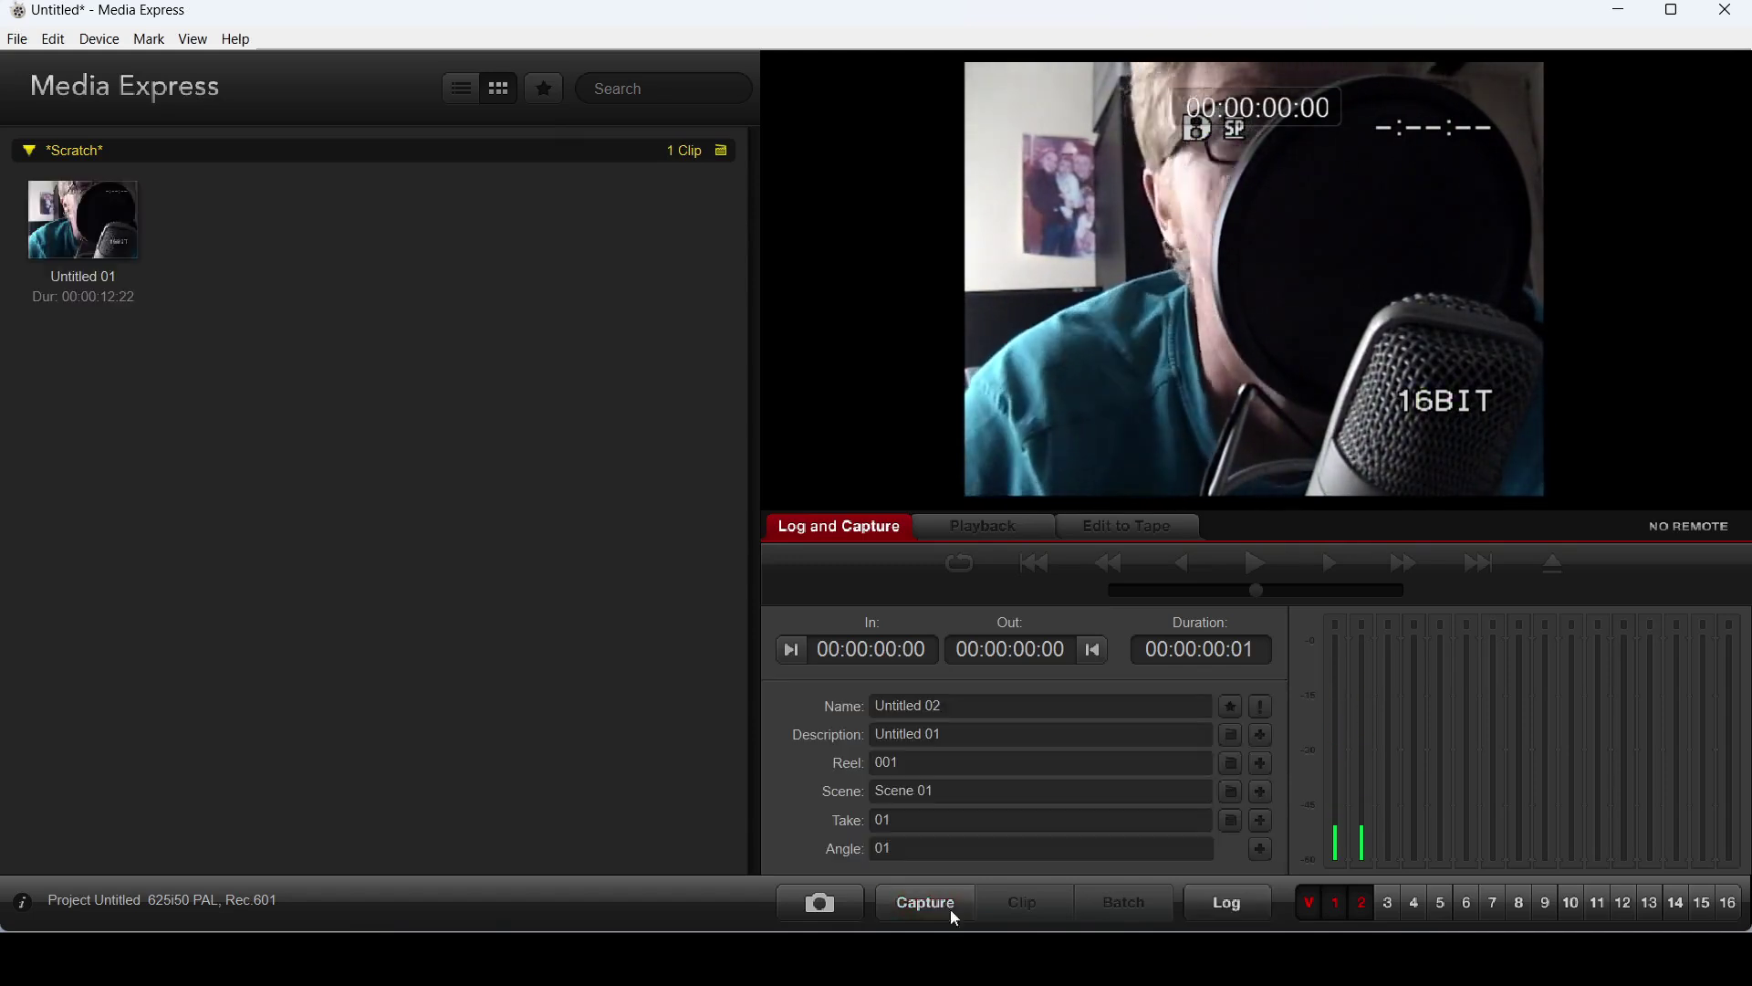
# - Switch the capture format to AVI Motion JPEG and capture a second clip, Untitled 02 (00:00:42:09)
pyautogui.click(99, 39)
pyautogui.click(100, 195)
pyautogui.click(894, 229)
pyautogui.click(795, 287)
pyautogui.click(1028, 755)
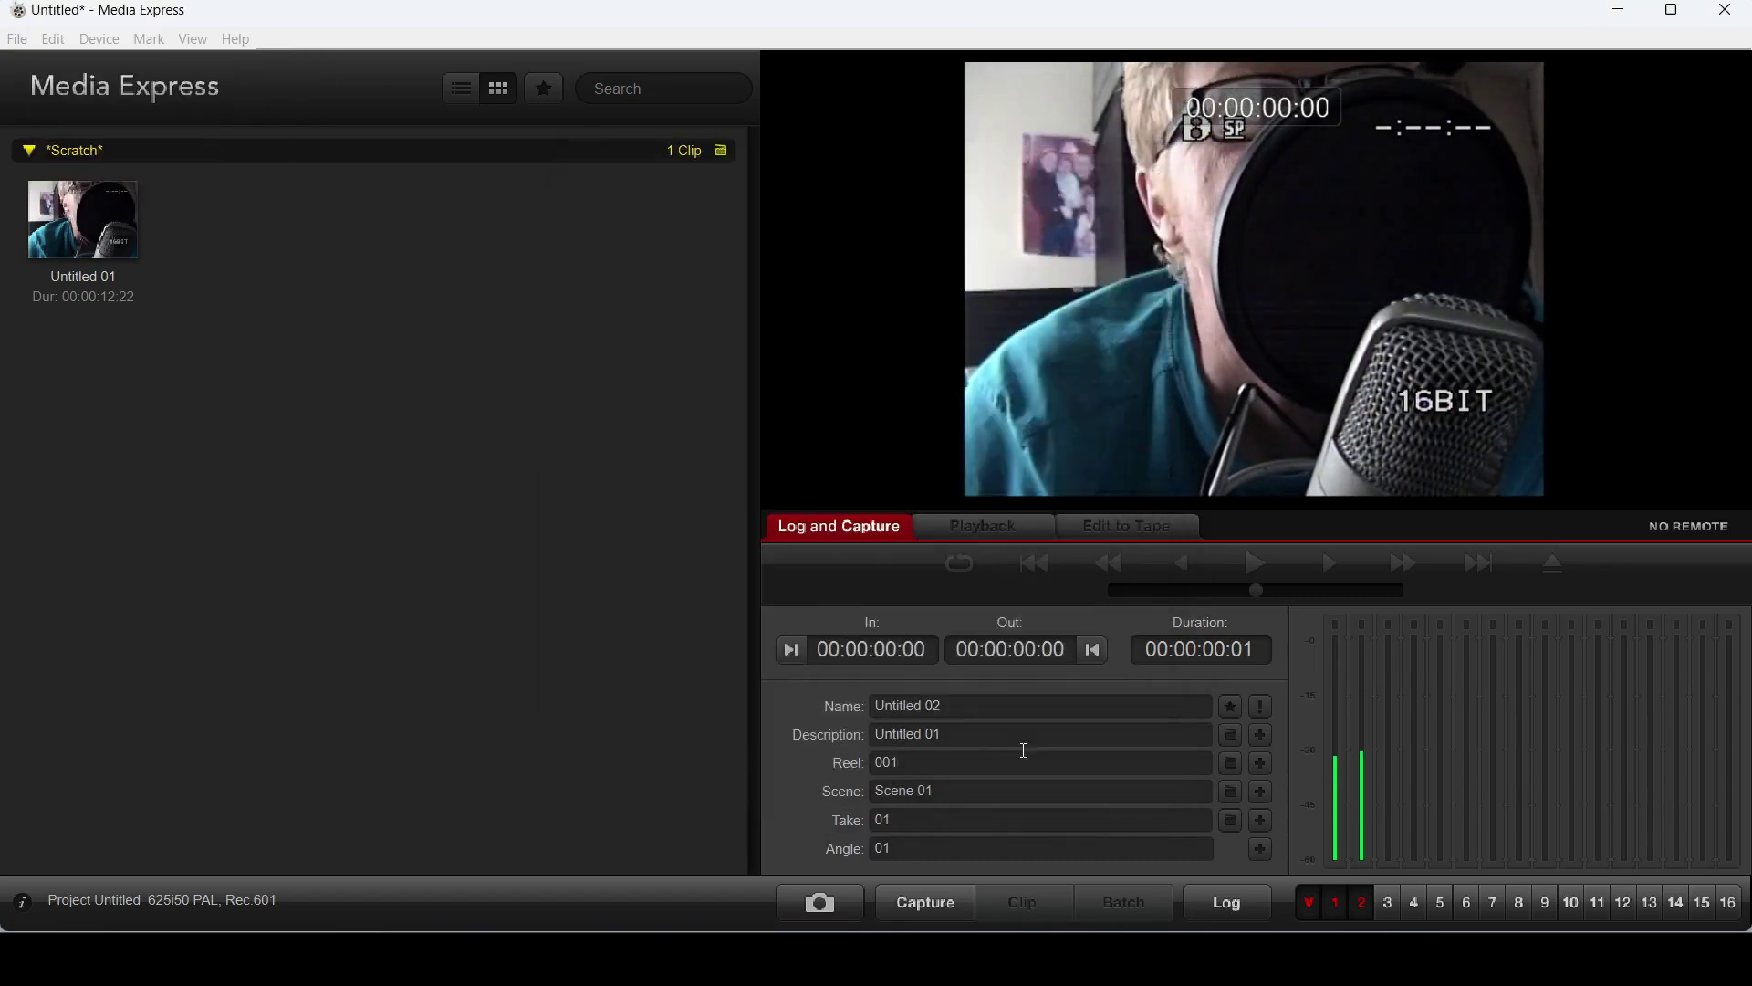
pyautogui.click(926, 907)
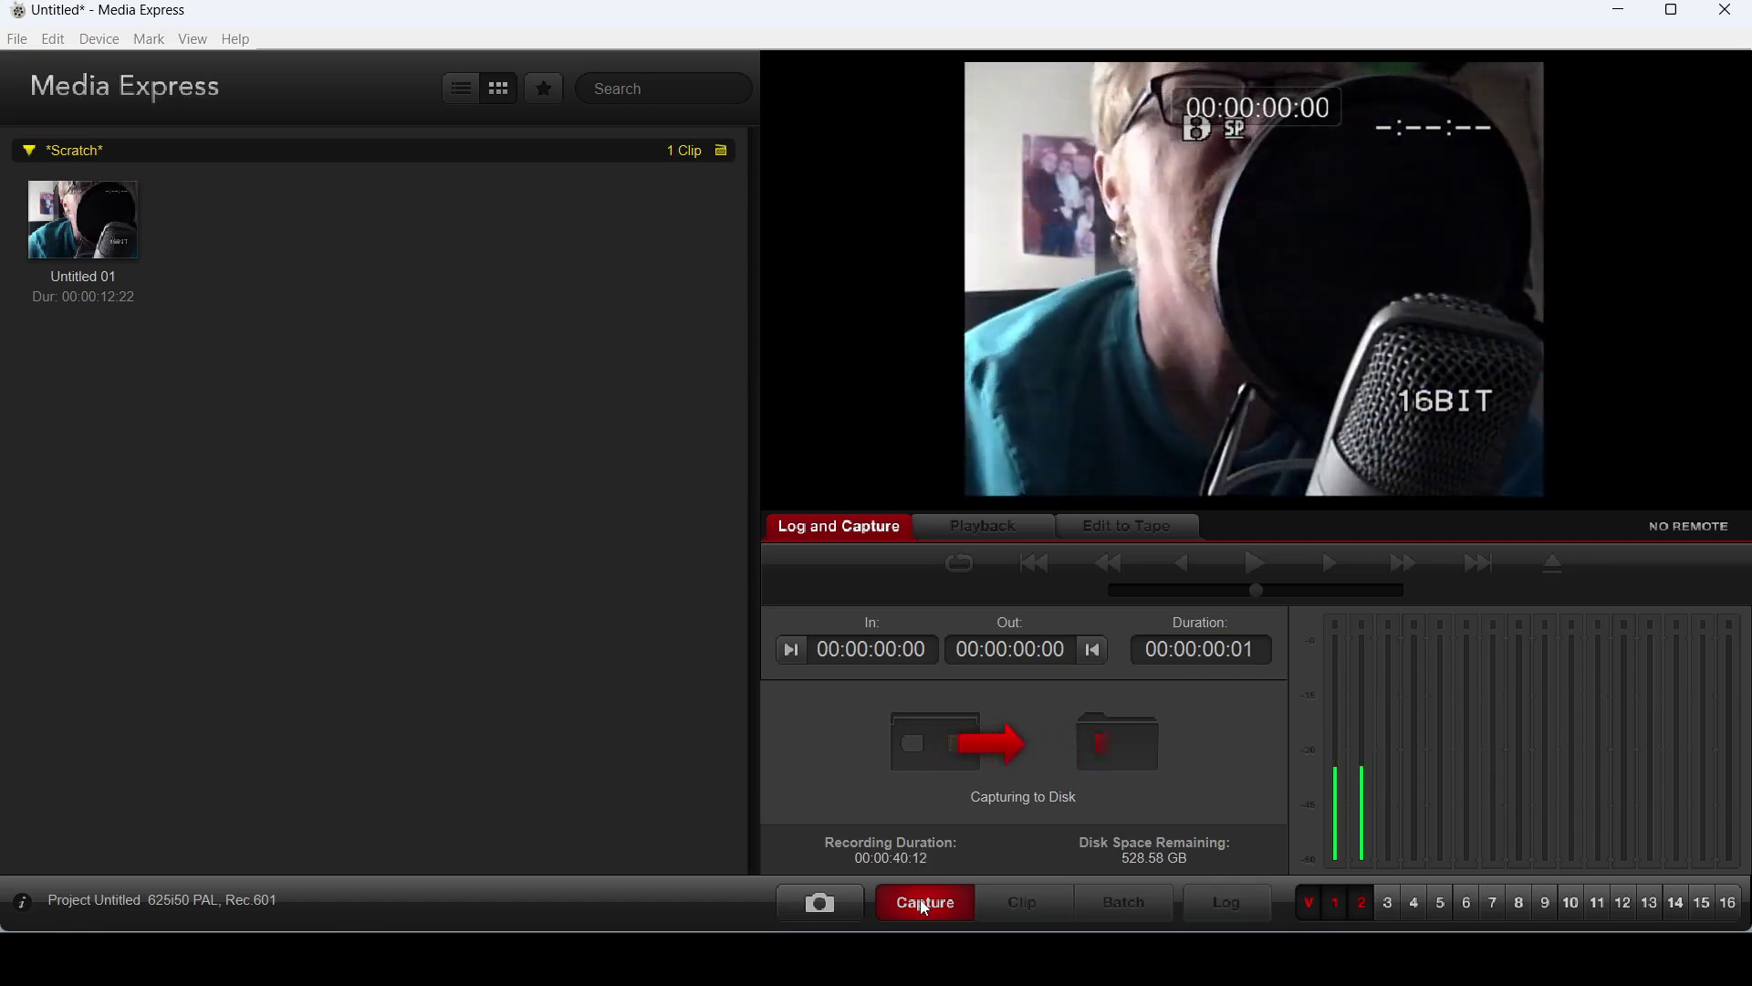
pyautogui.click(925, 906)
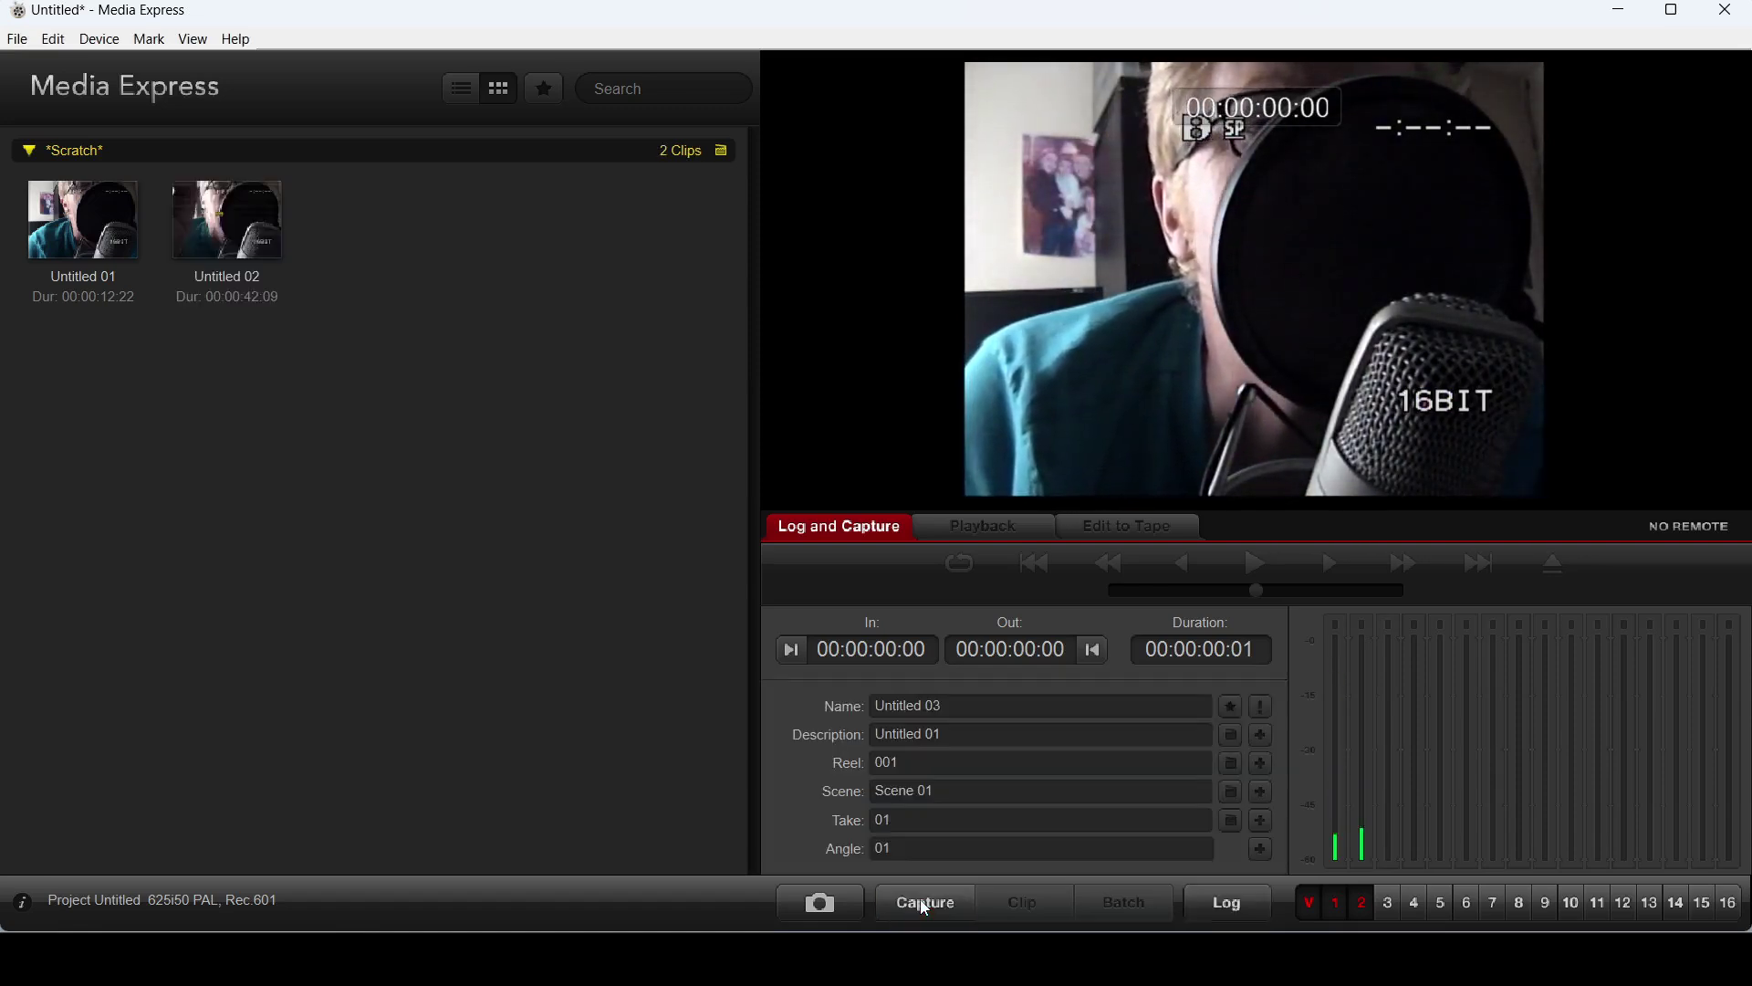
# - Set the capture format back to QuickTime DVCPRO 50 in Edit > Preferences, then launch Desktop Video Setup
pyautogui.click(53, 39)
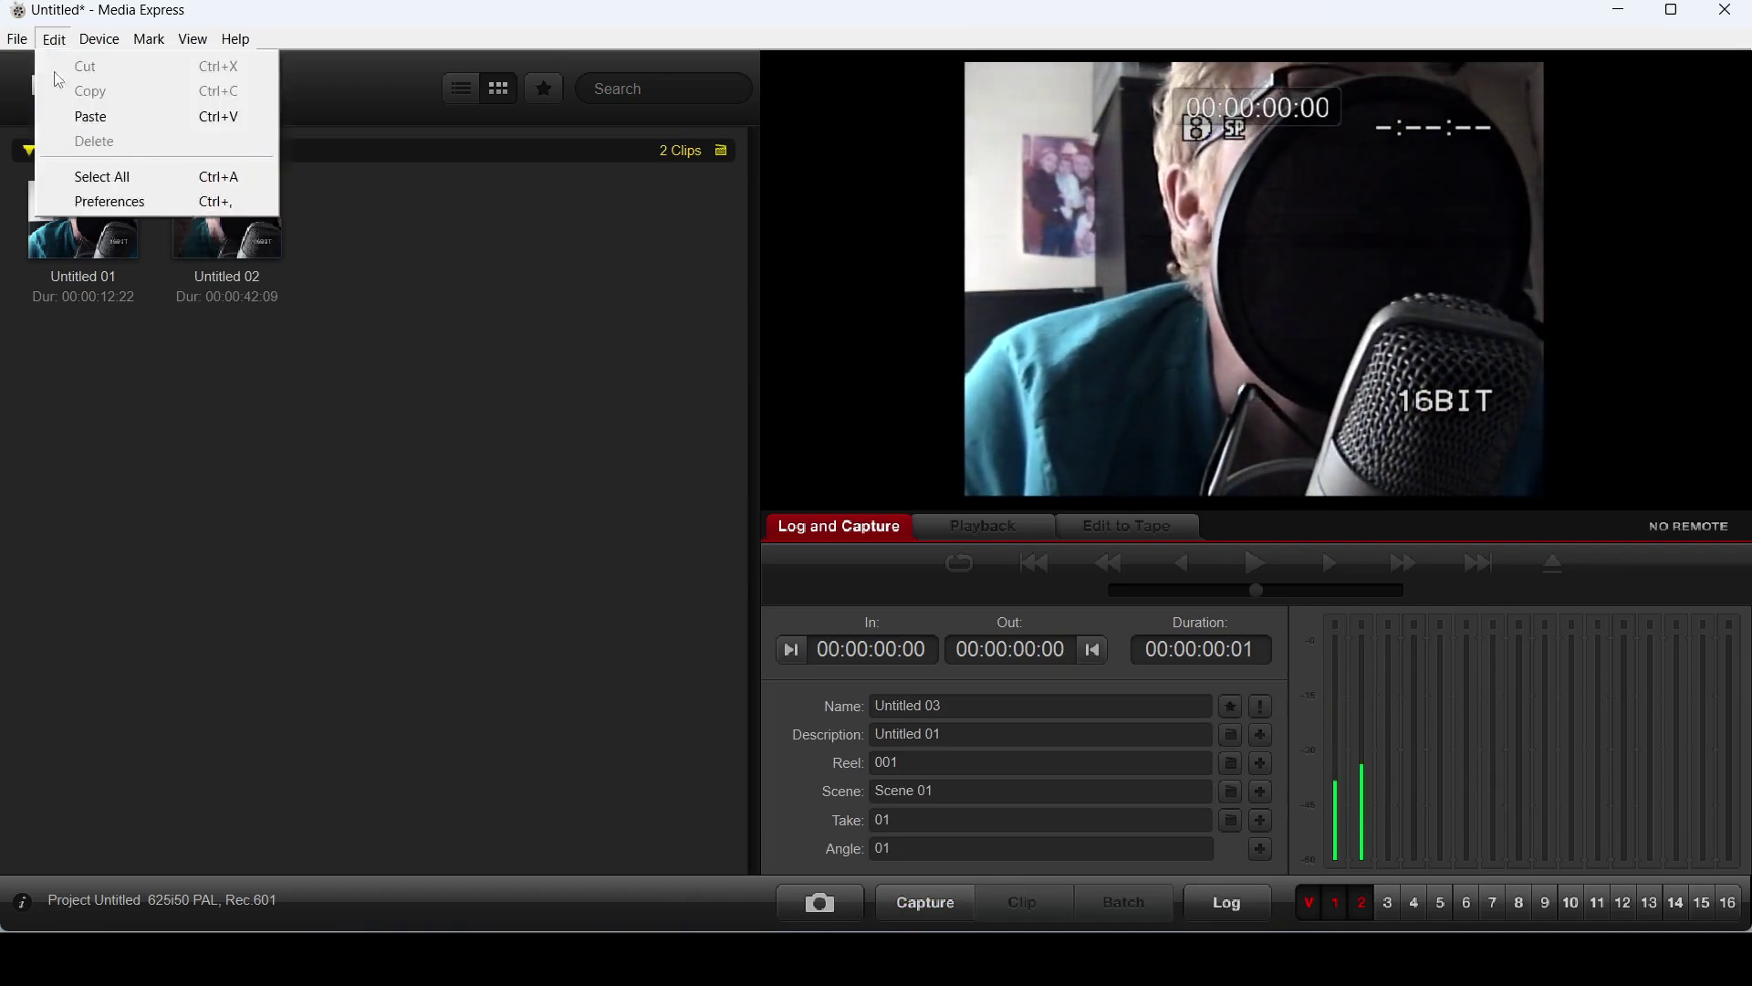
pyautogui.click(78, 199)
pyautogui.click(808, 229)
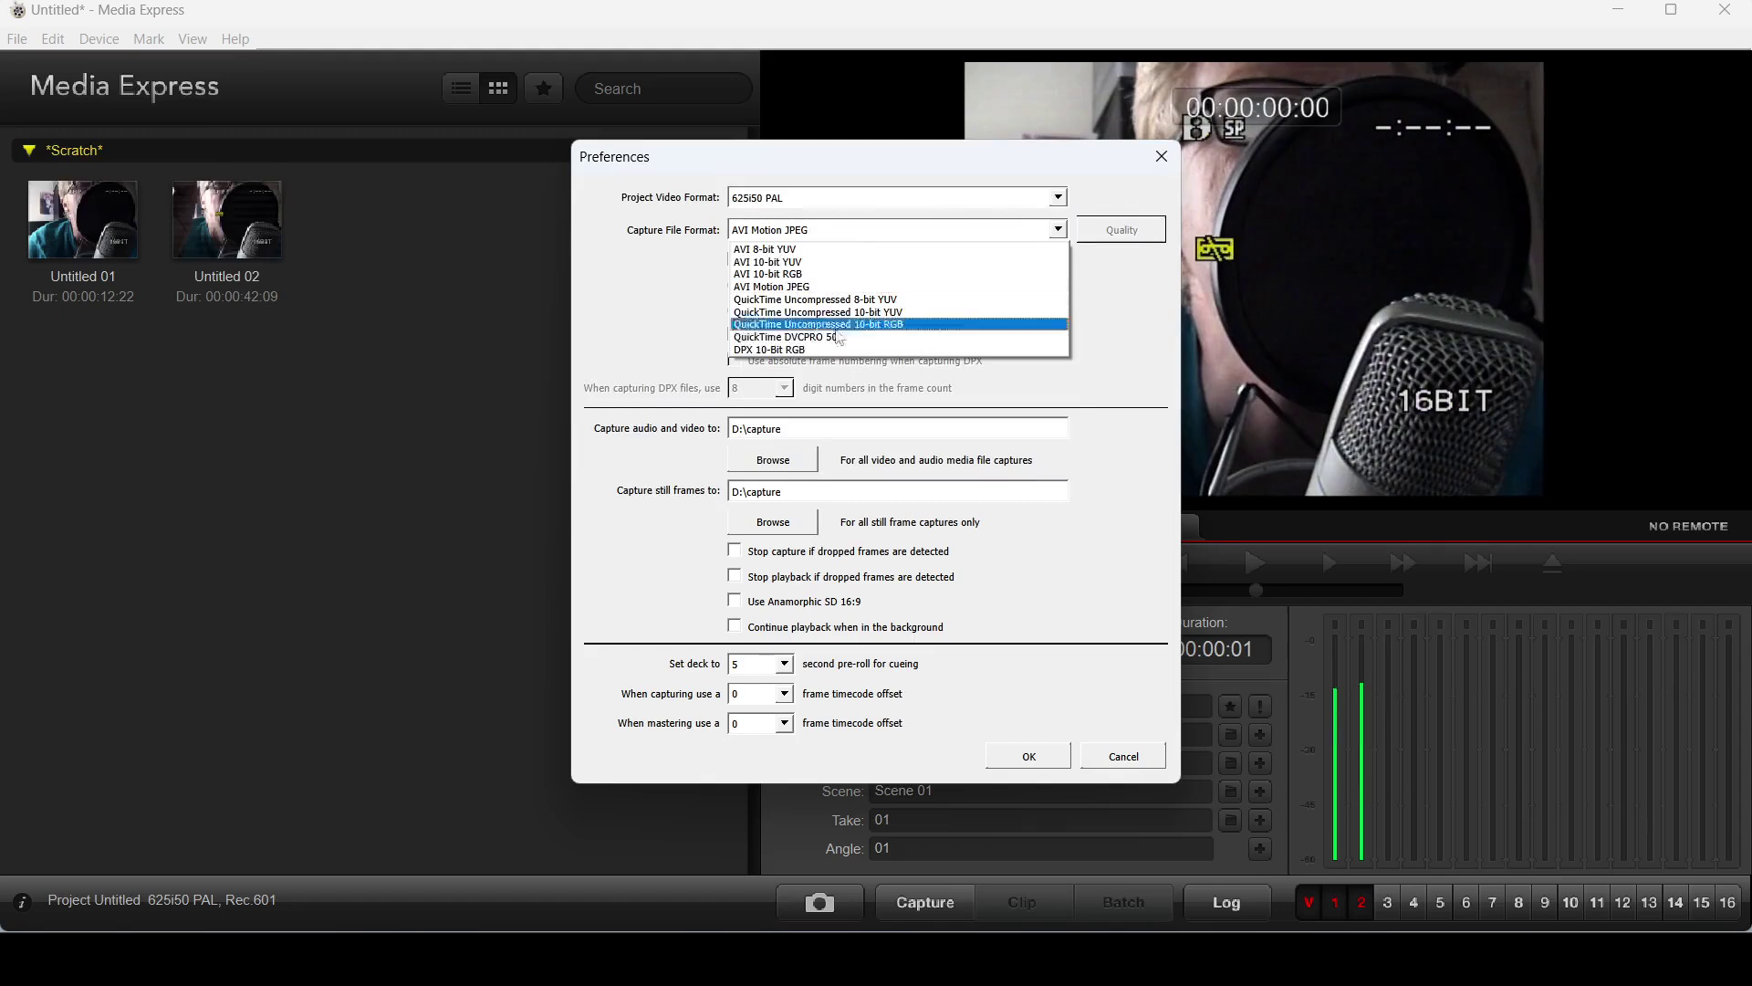
pyautogui.click(806, 339)
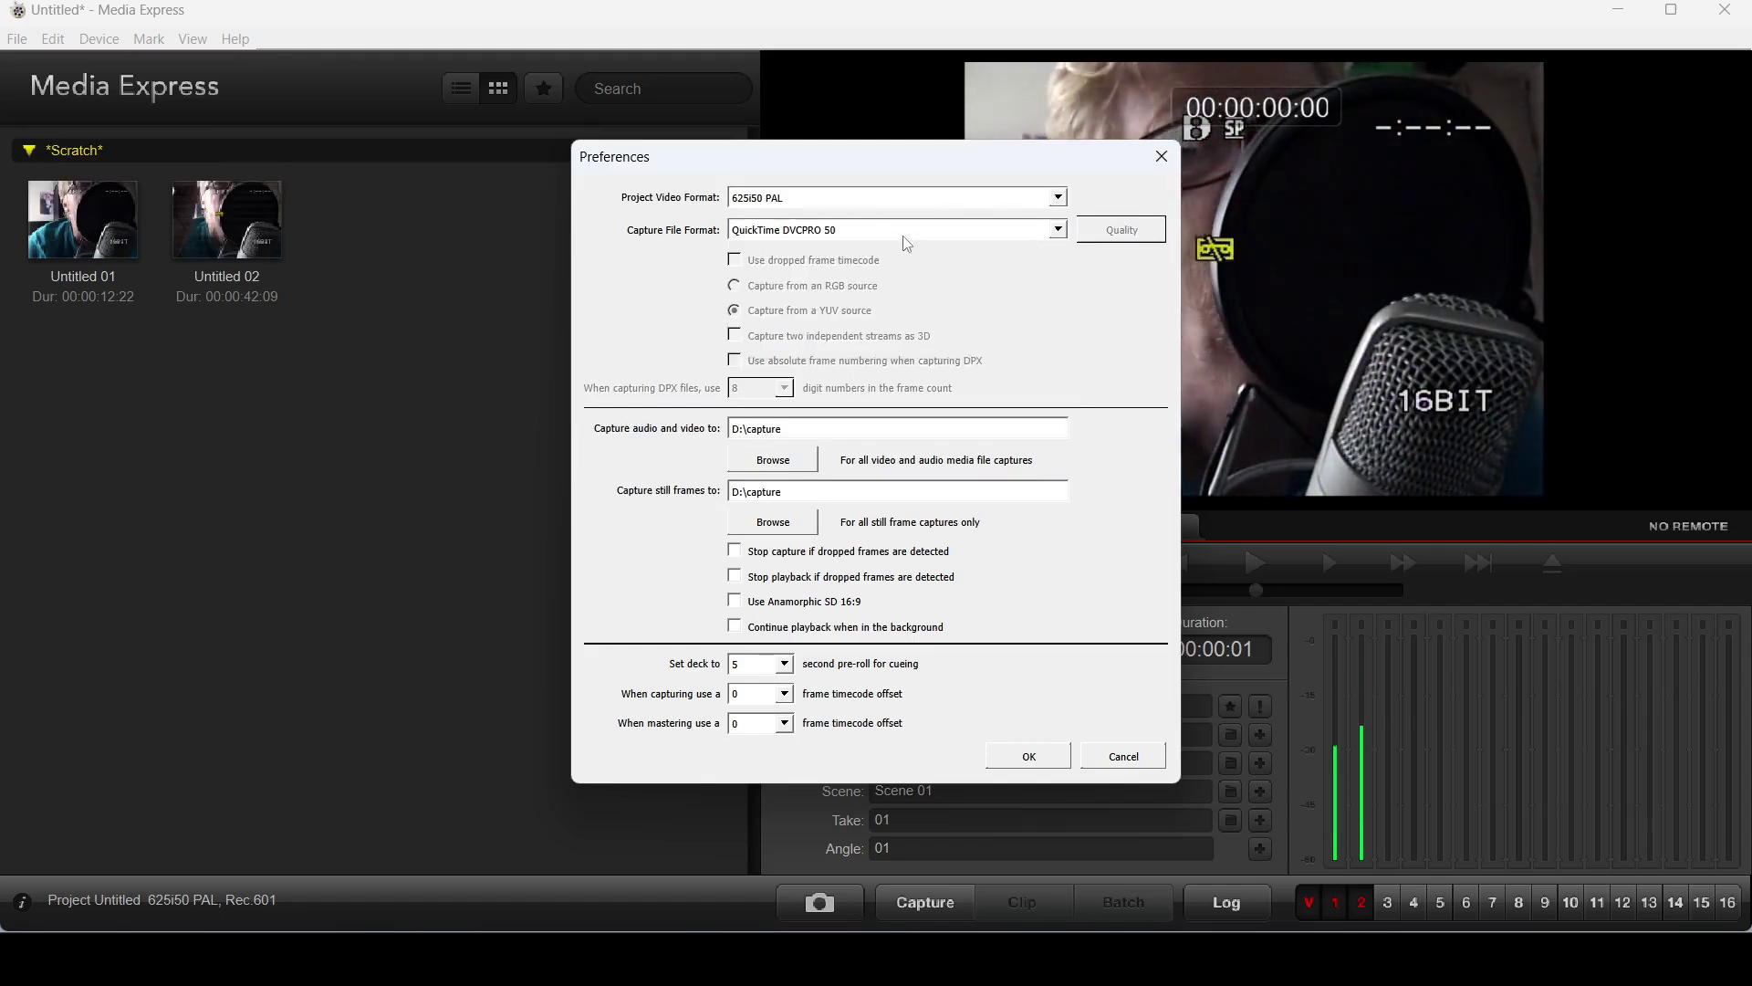
pyautogui.click(1004, 898)
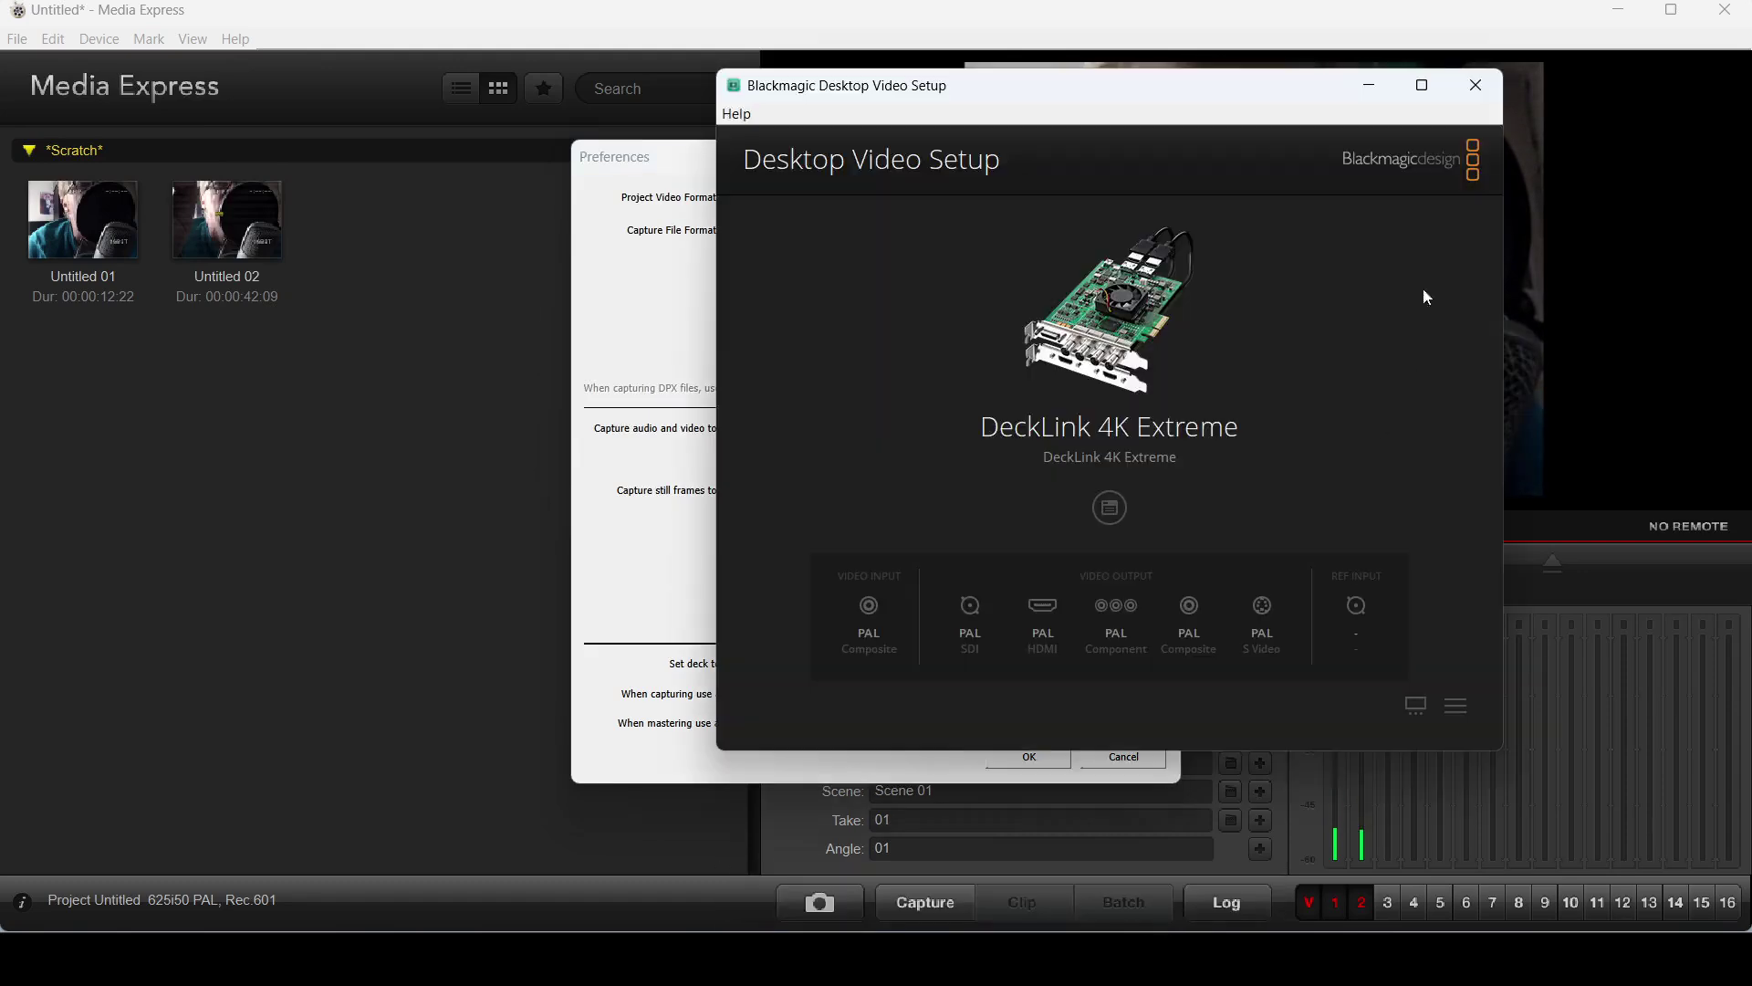
pyautogui.click(1110, 508)
pyautogui.click(1258, 234)
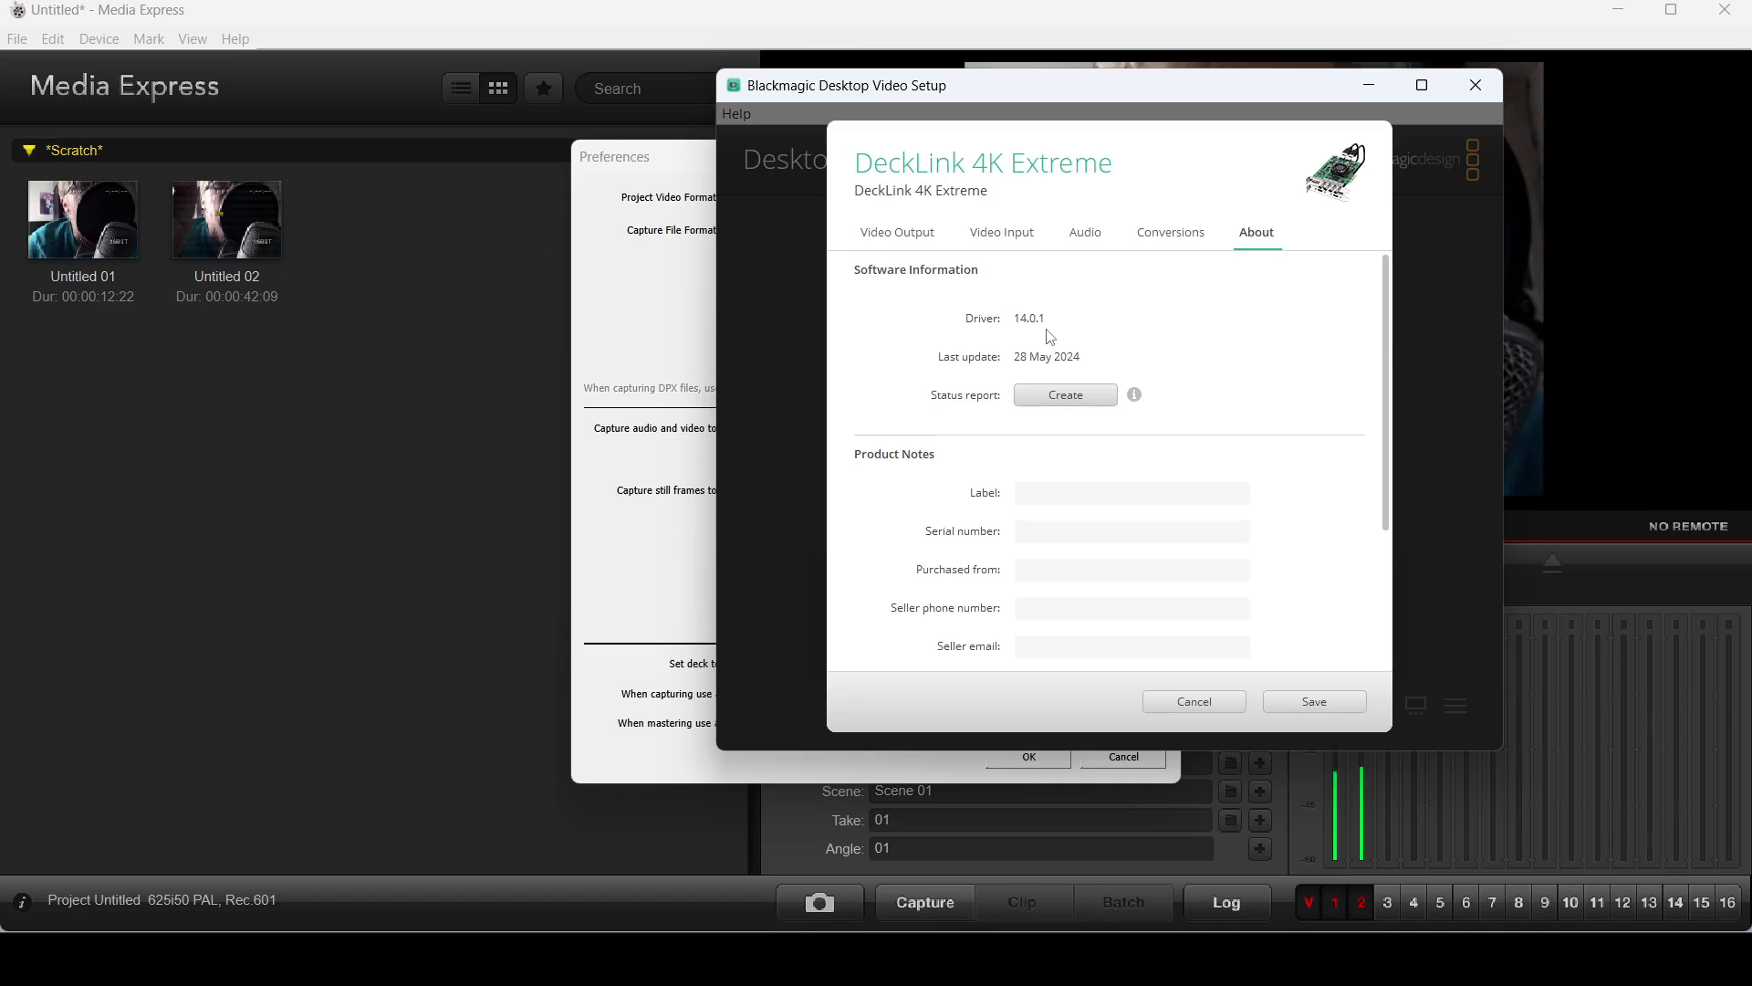
pyautogui.click(1310, 700)
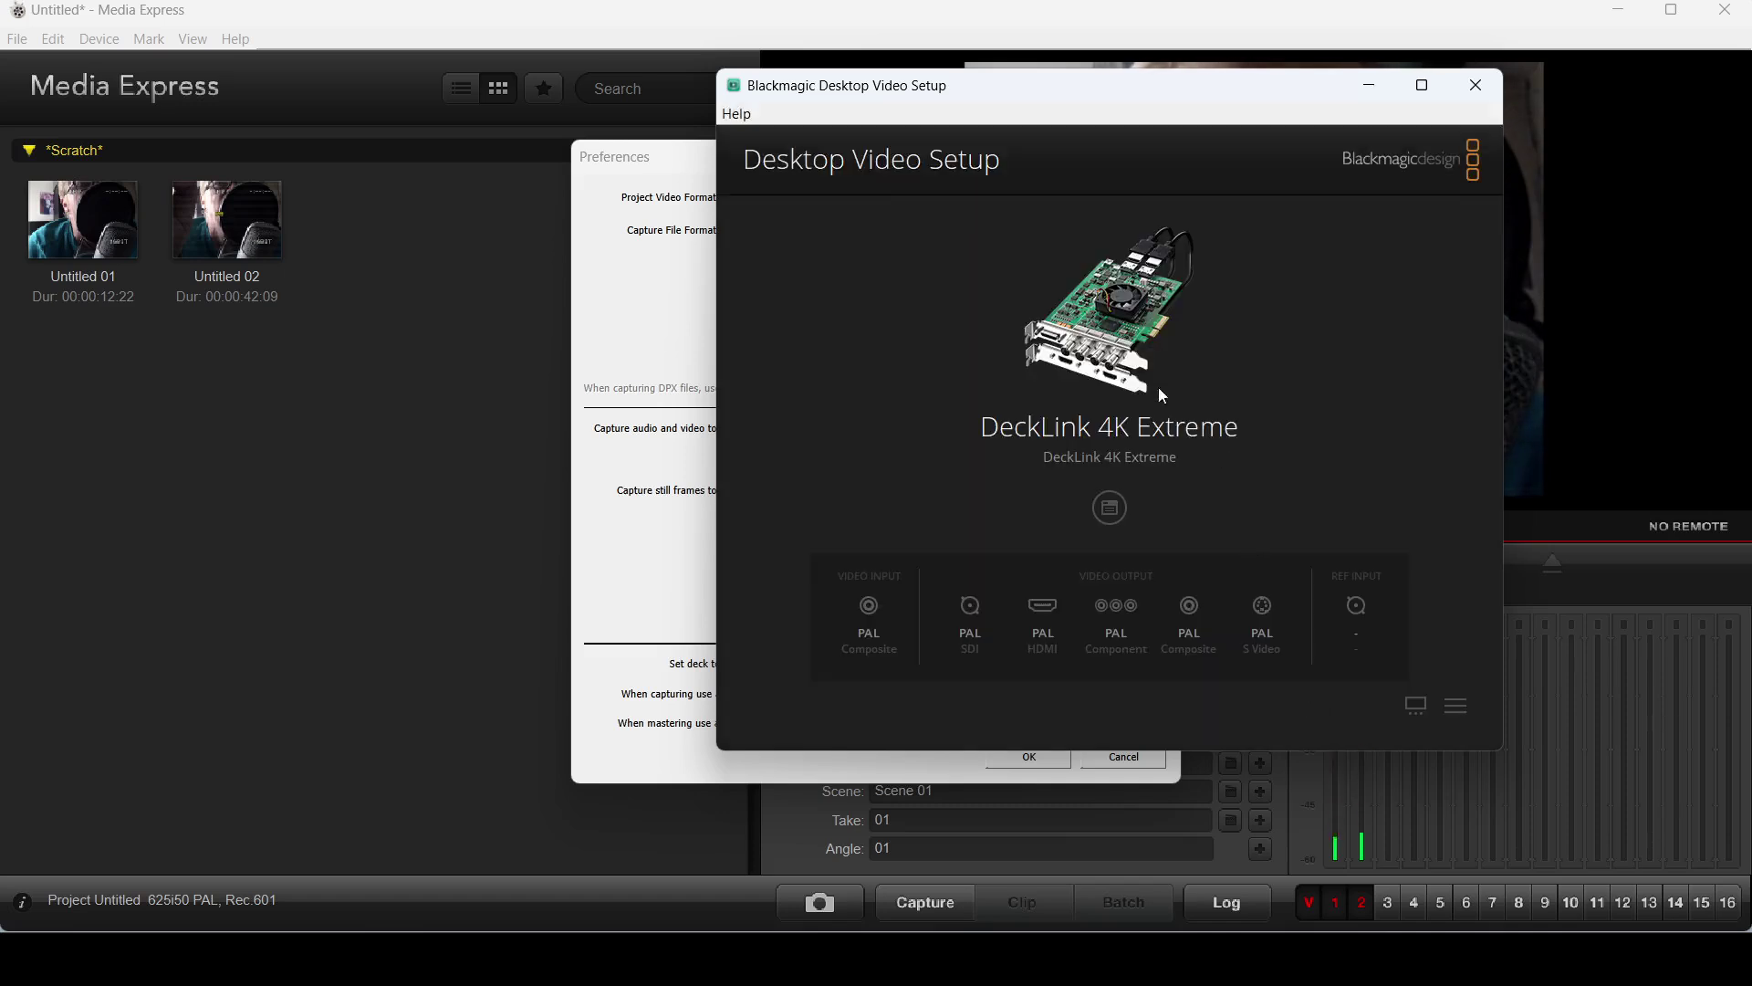
pyautogui.click(661, 319)
# - Reselect QuickTime DVCPRO 50 in the Capture File Format list to keep it unchanged
pyautogui.click(781, 230)
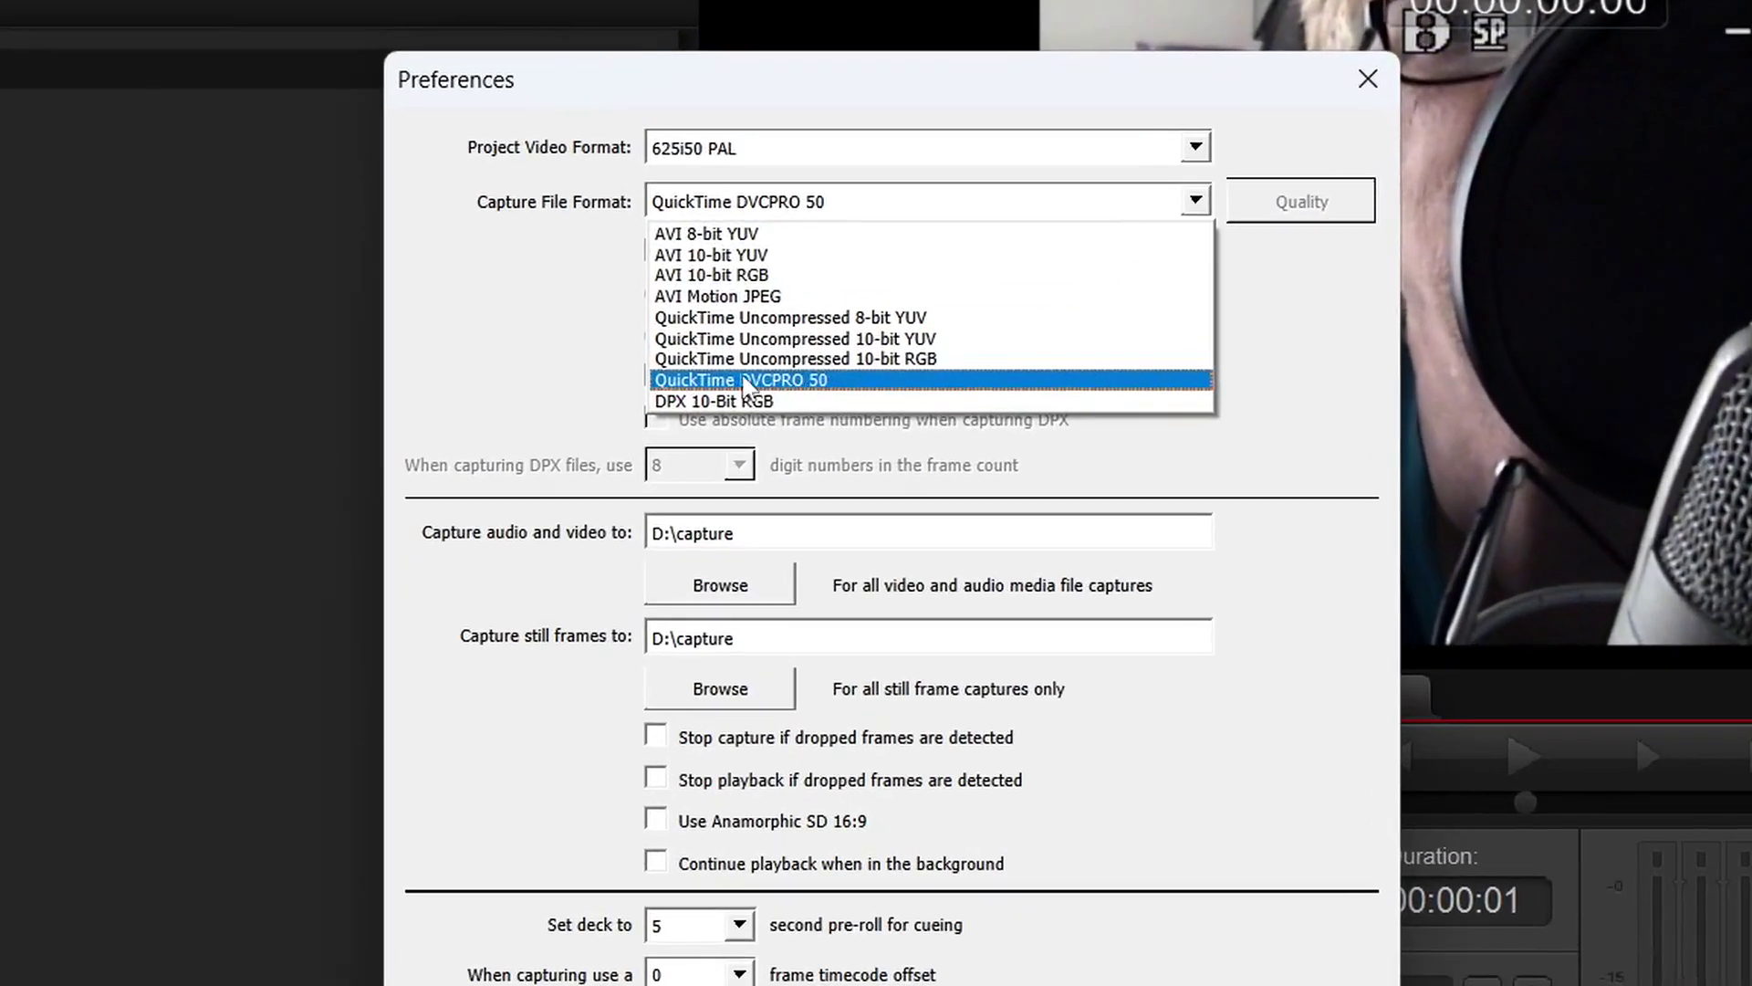
pyautogui.click(772, 379)
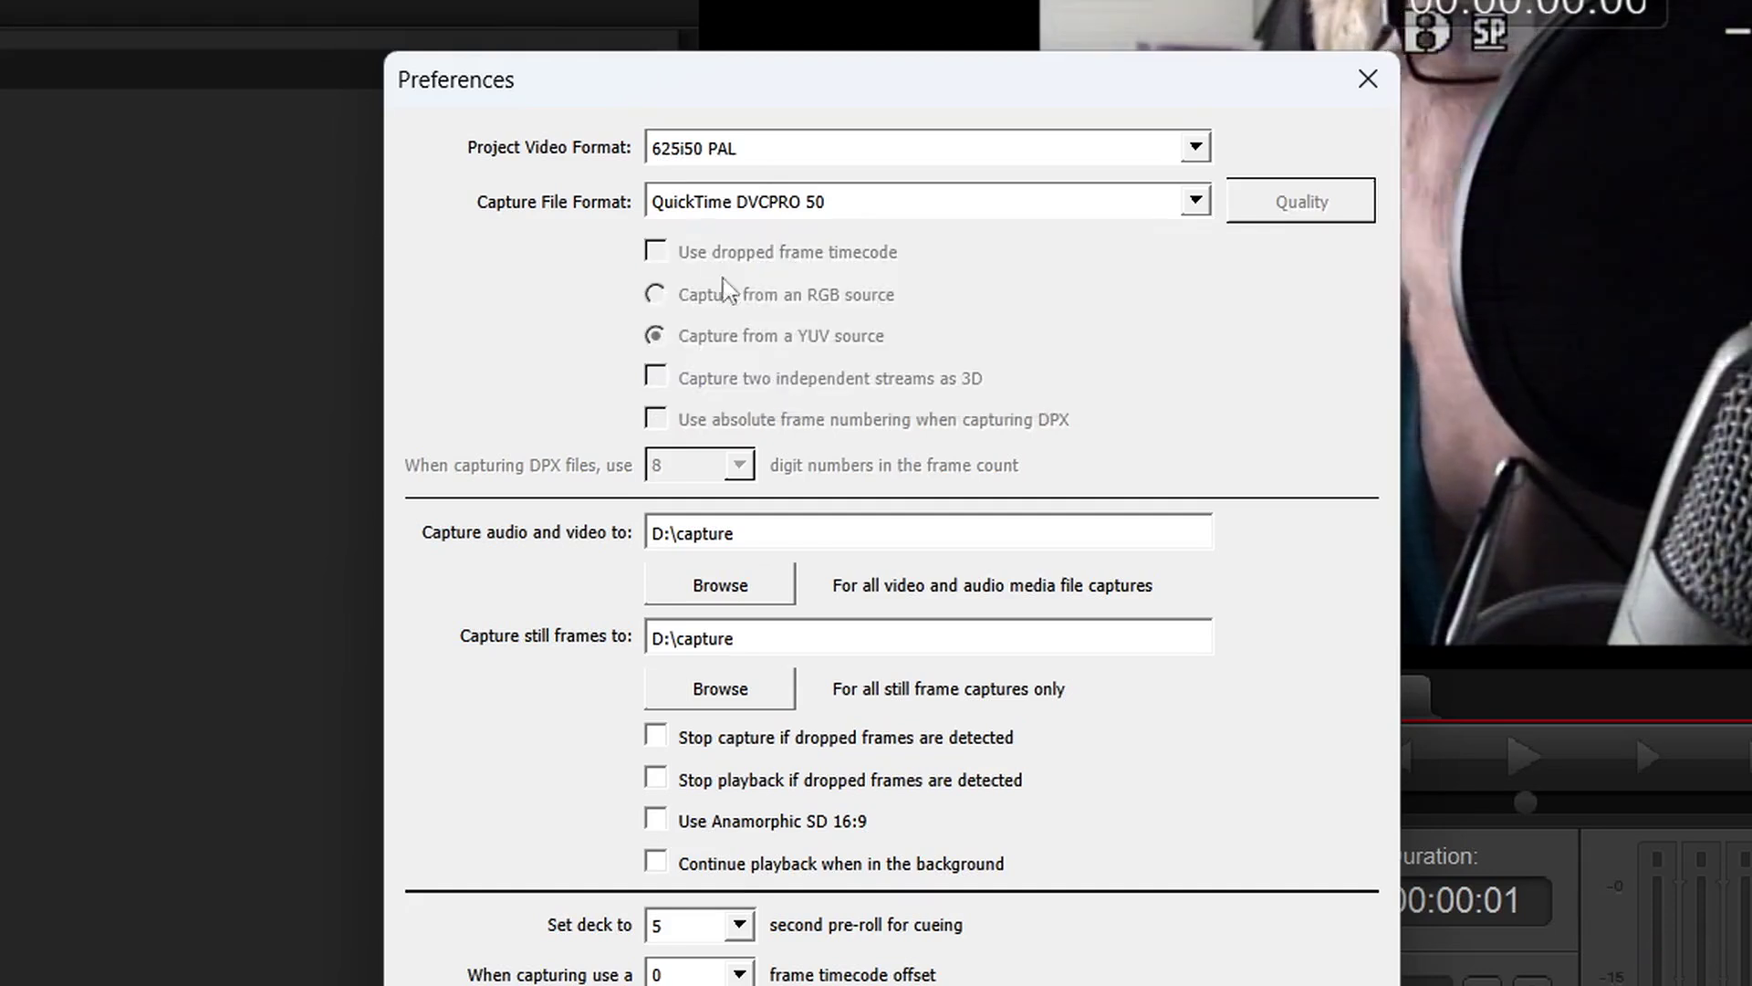
pyautogui.click(813, 210)
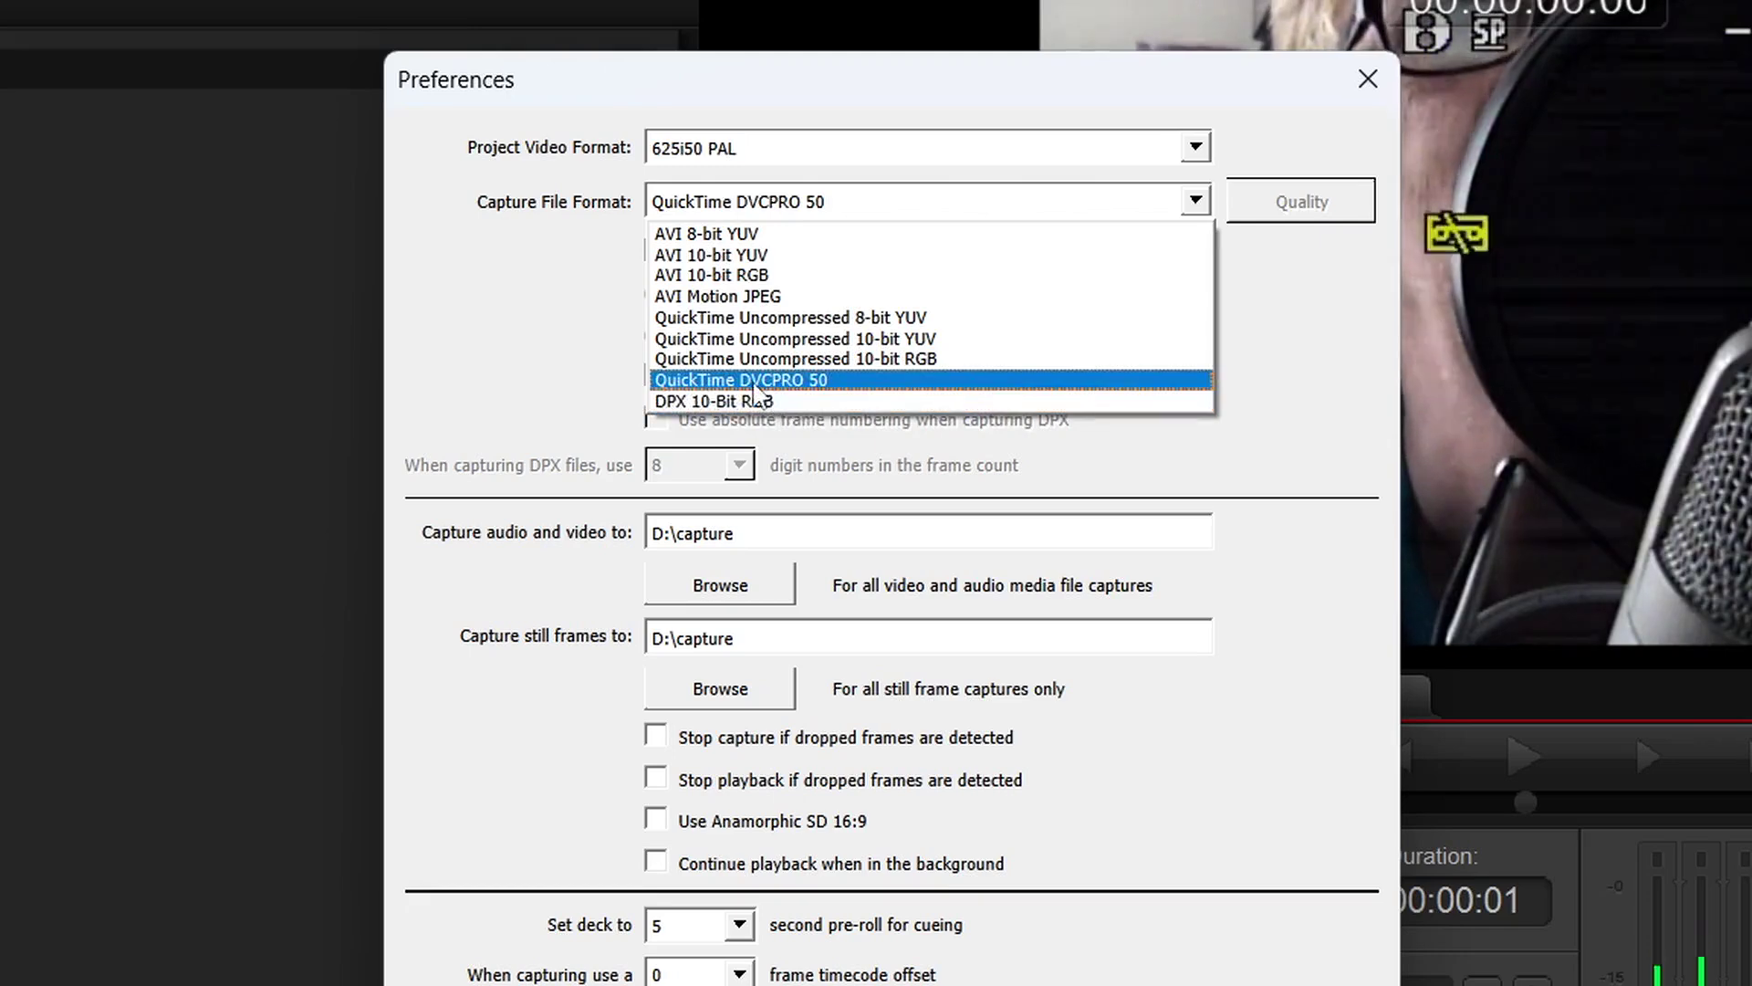
pyautogui.click(753, 382)
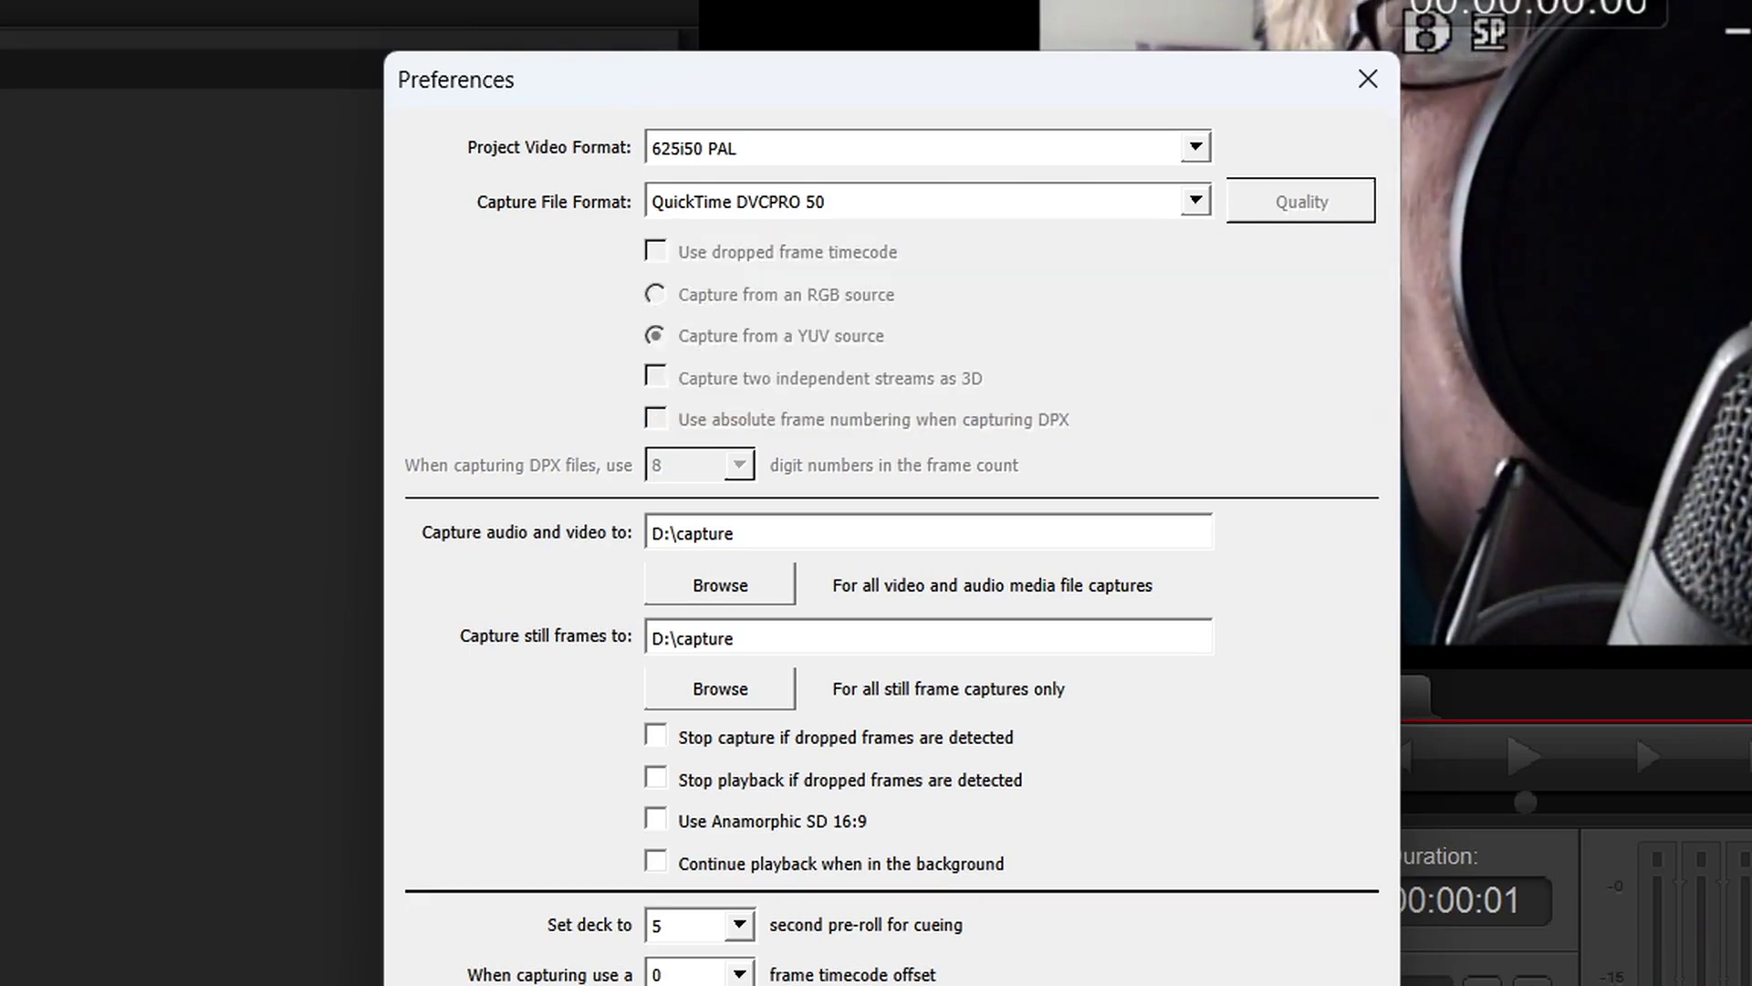
# - Confirm the preferences and record a third clip, Untitled 03, stopping it at 00:00:34:13
pyautogui.press('Return')
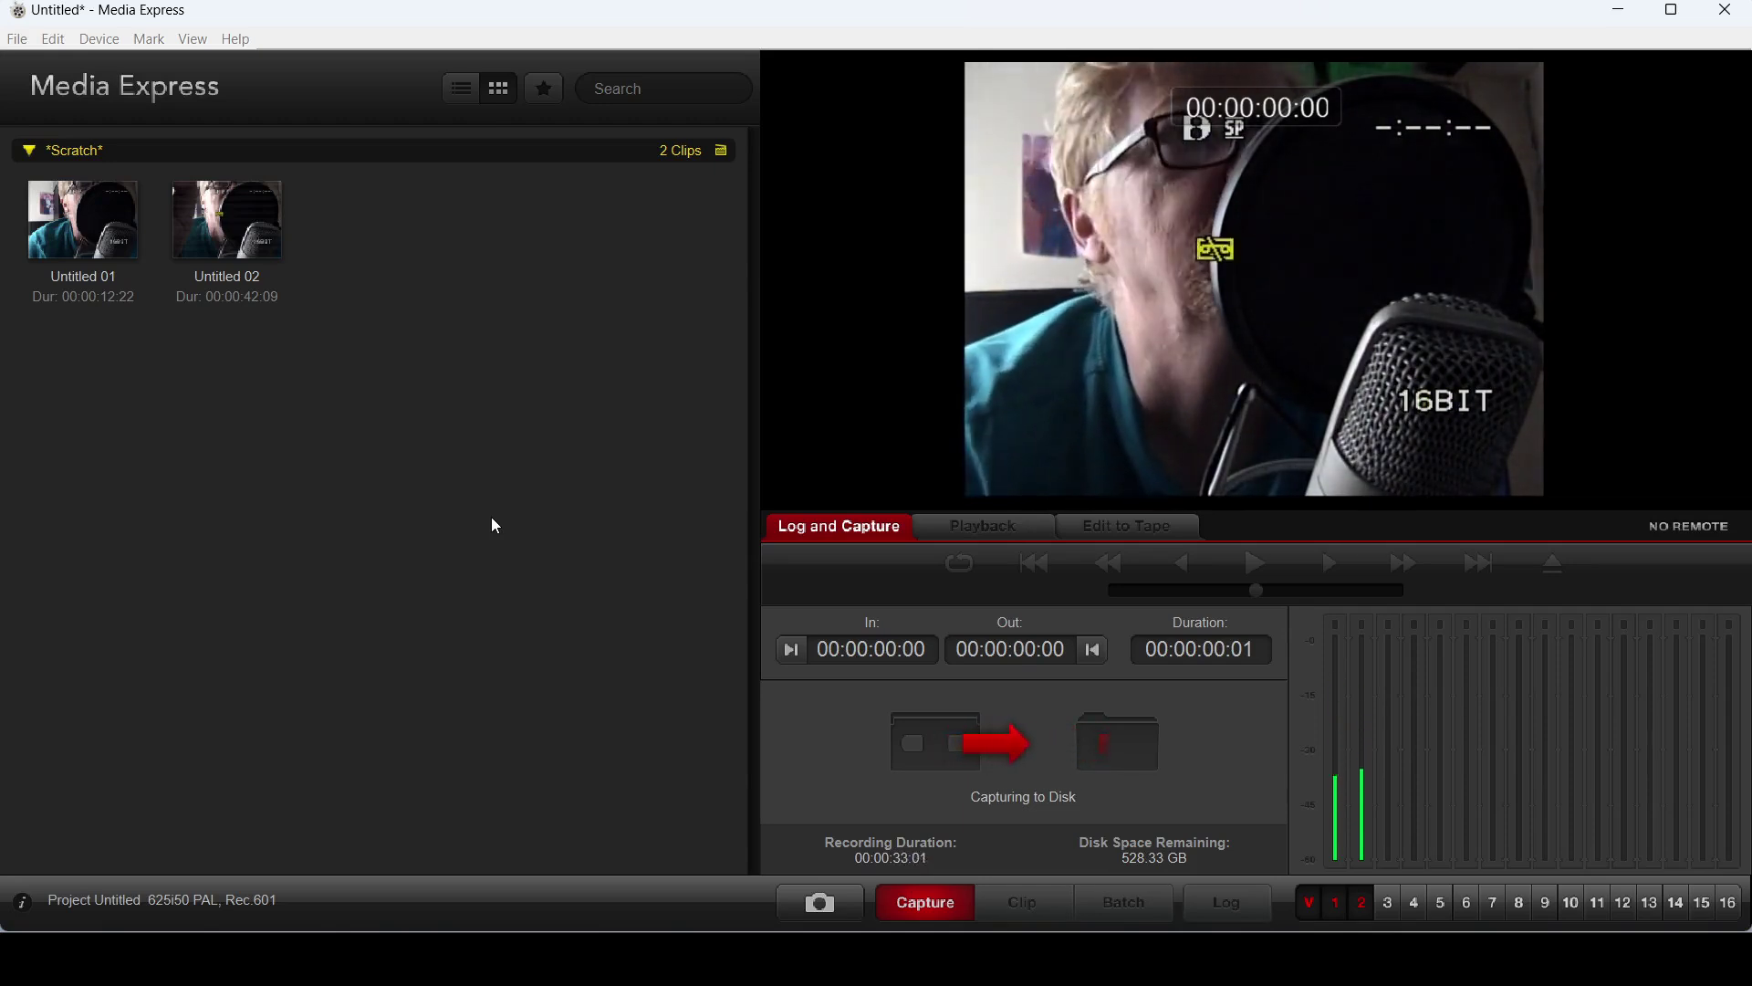
pyautogui.press('Escape')
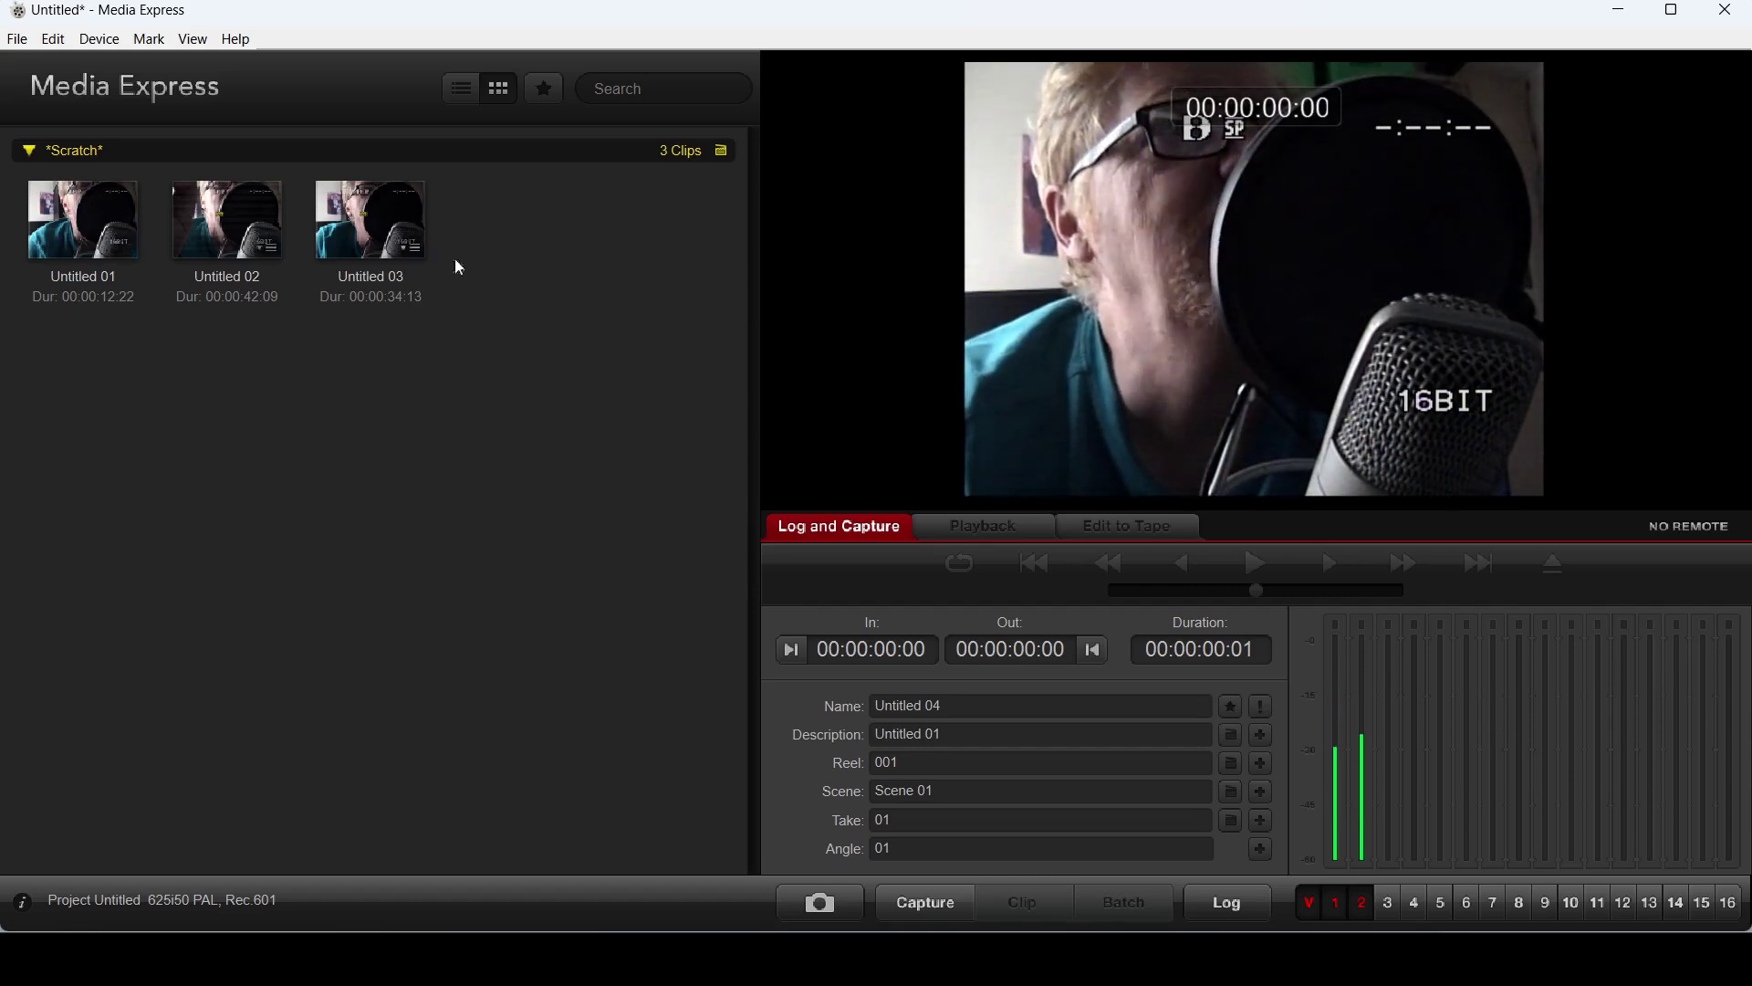
# - Play Untitled 02 and Untitled 01 from the Scratch bin, then pause playback on Untitled 03
pyautogui.click(235, 233)
pyautogui.doubleClick(234, 233)
pyautogui.click(119, 226)
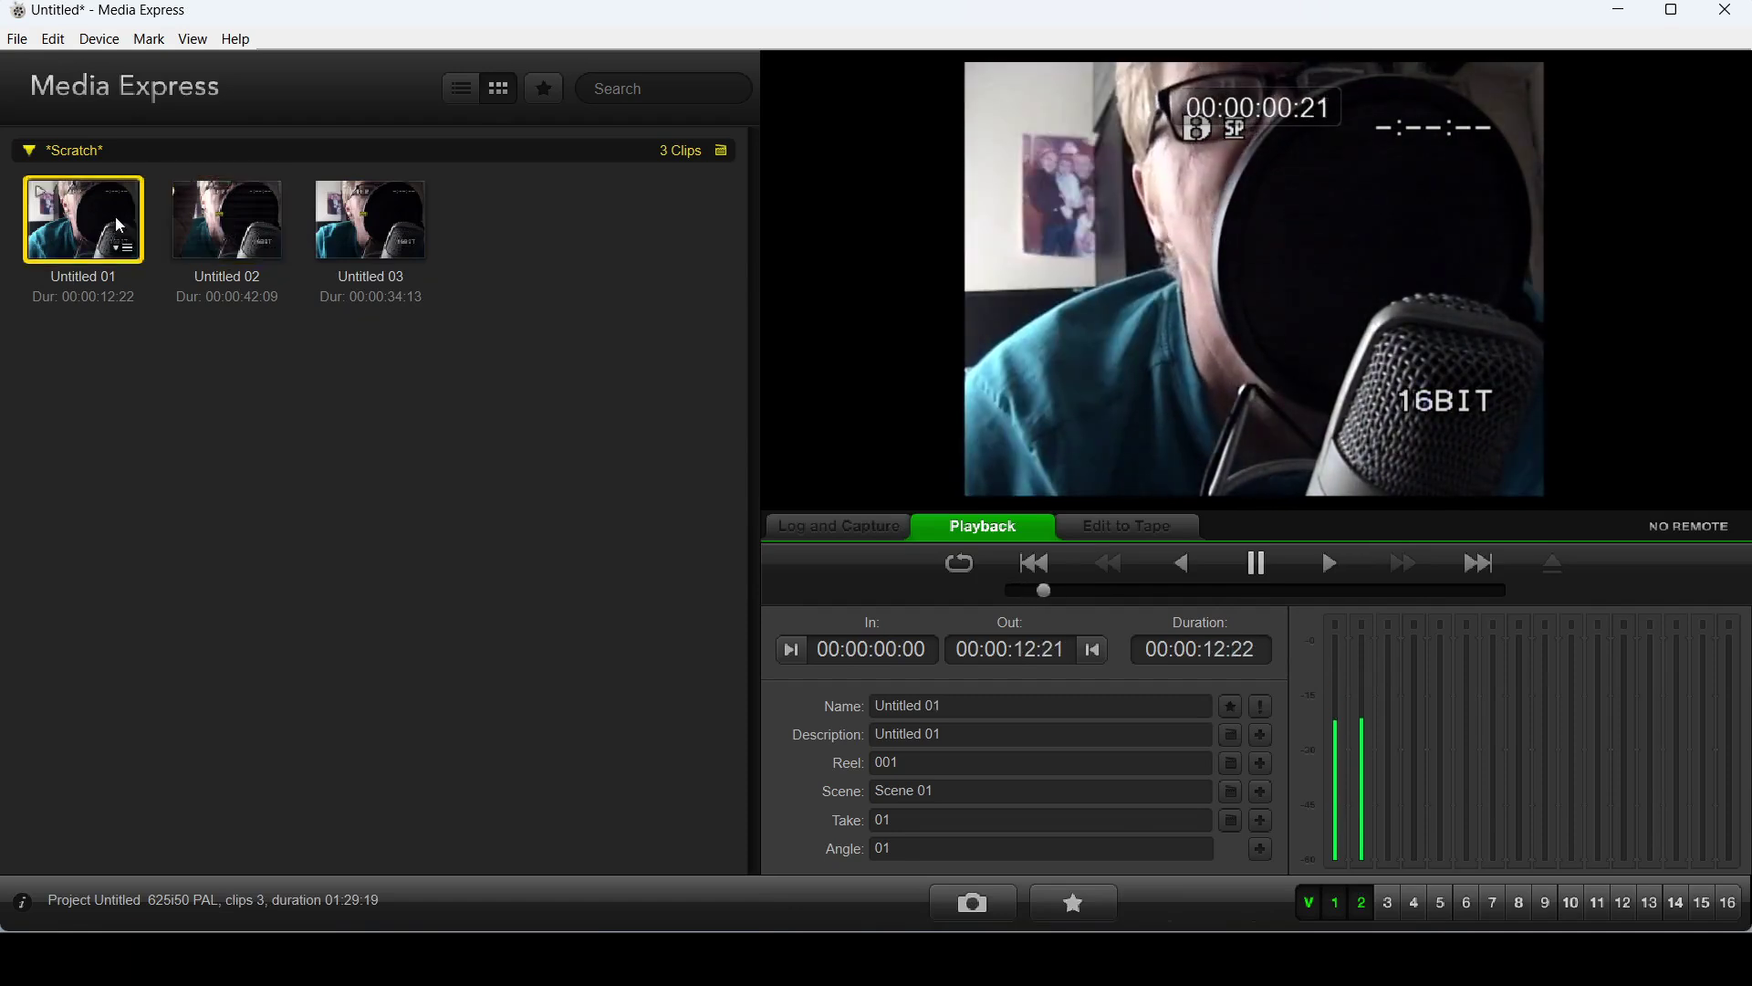
pyautogui.click(244, 249)
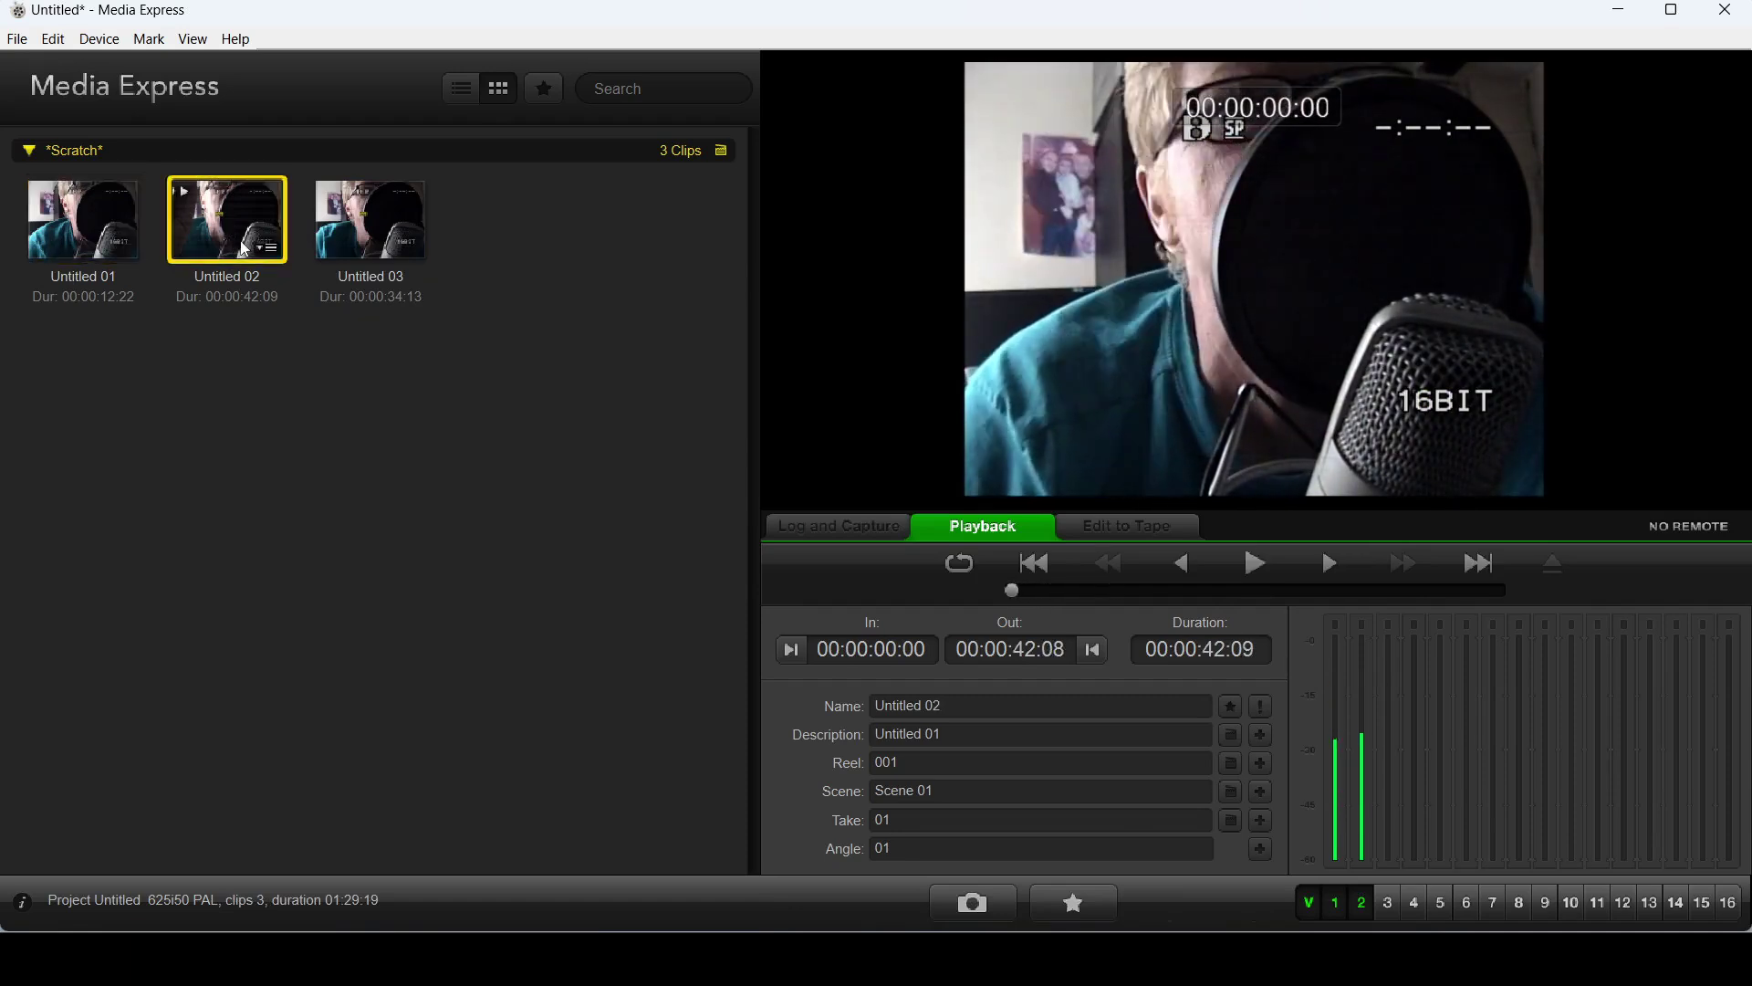
pyautogui.doubleClick(244, 249)
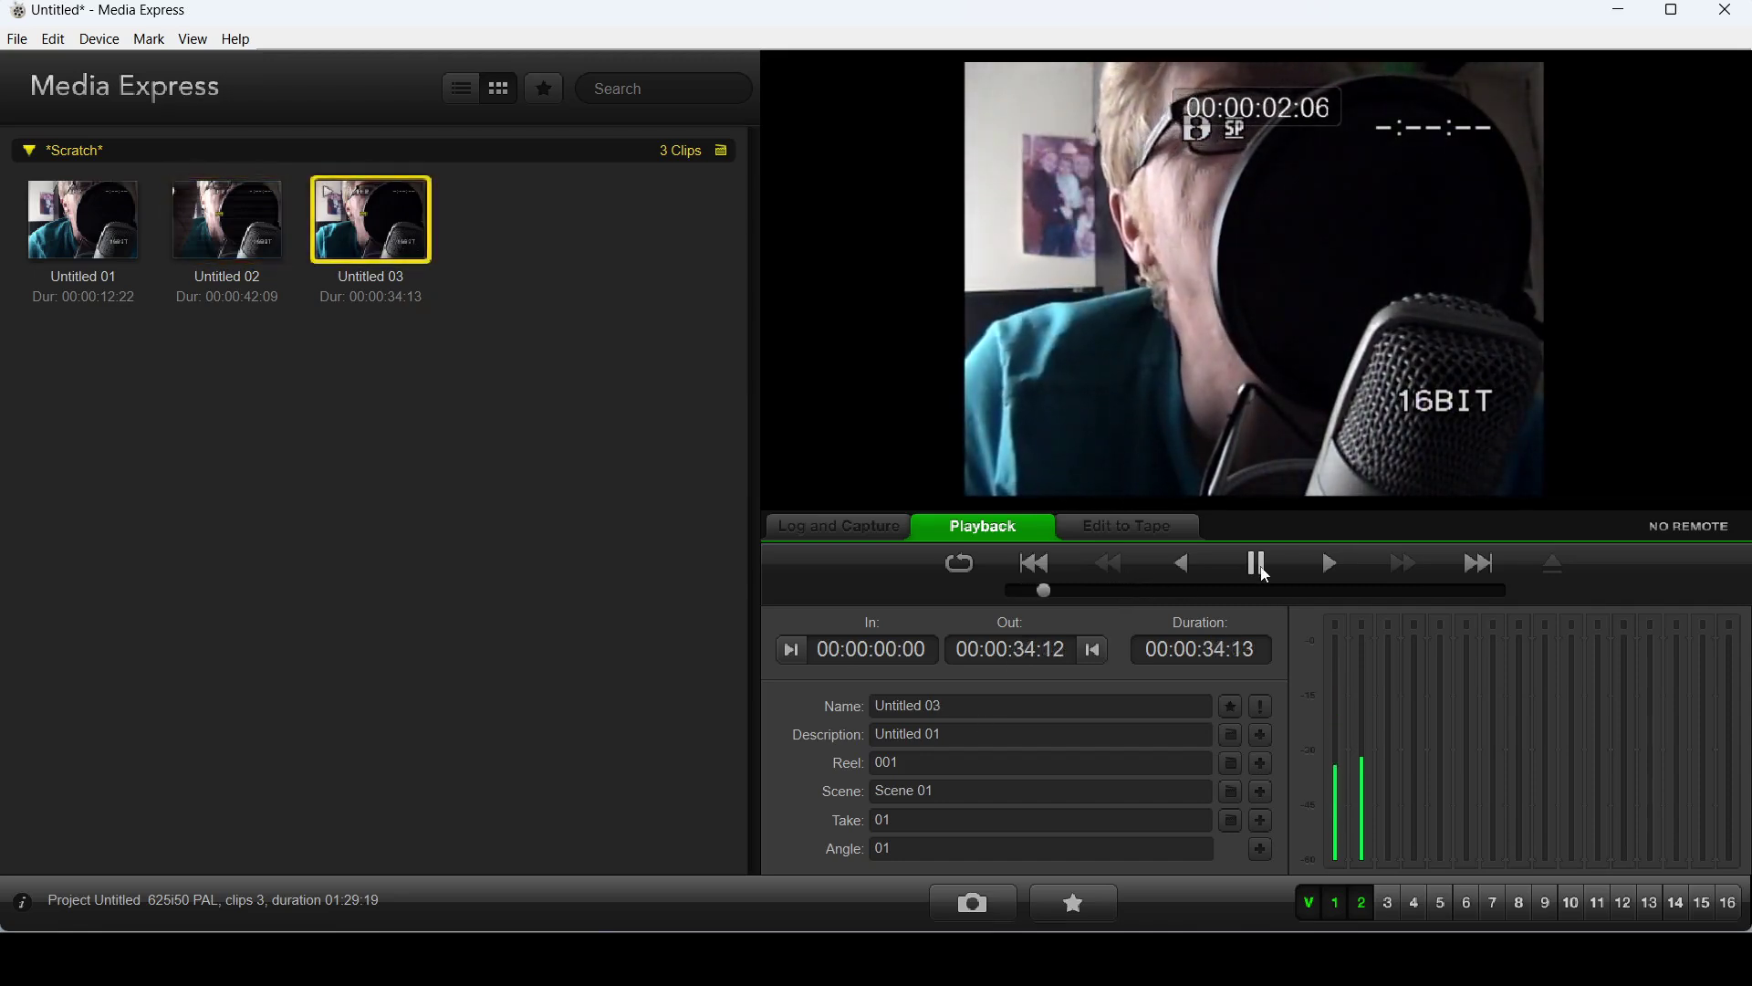
pyautogui.click(1258, 563)
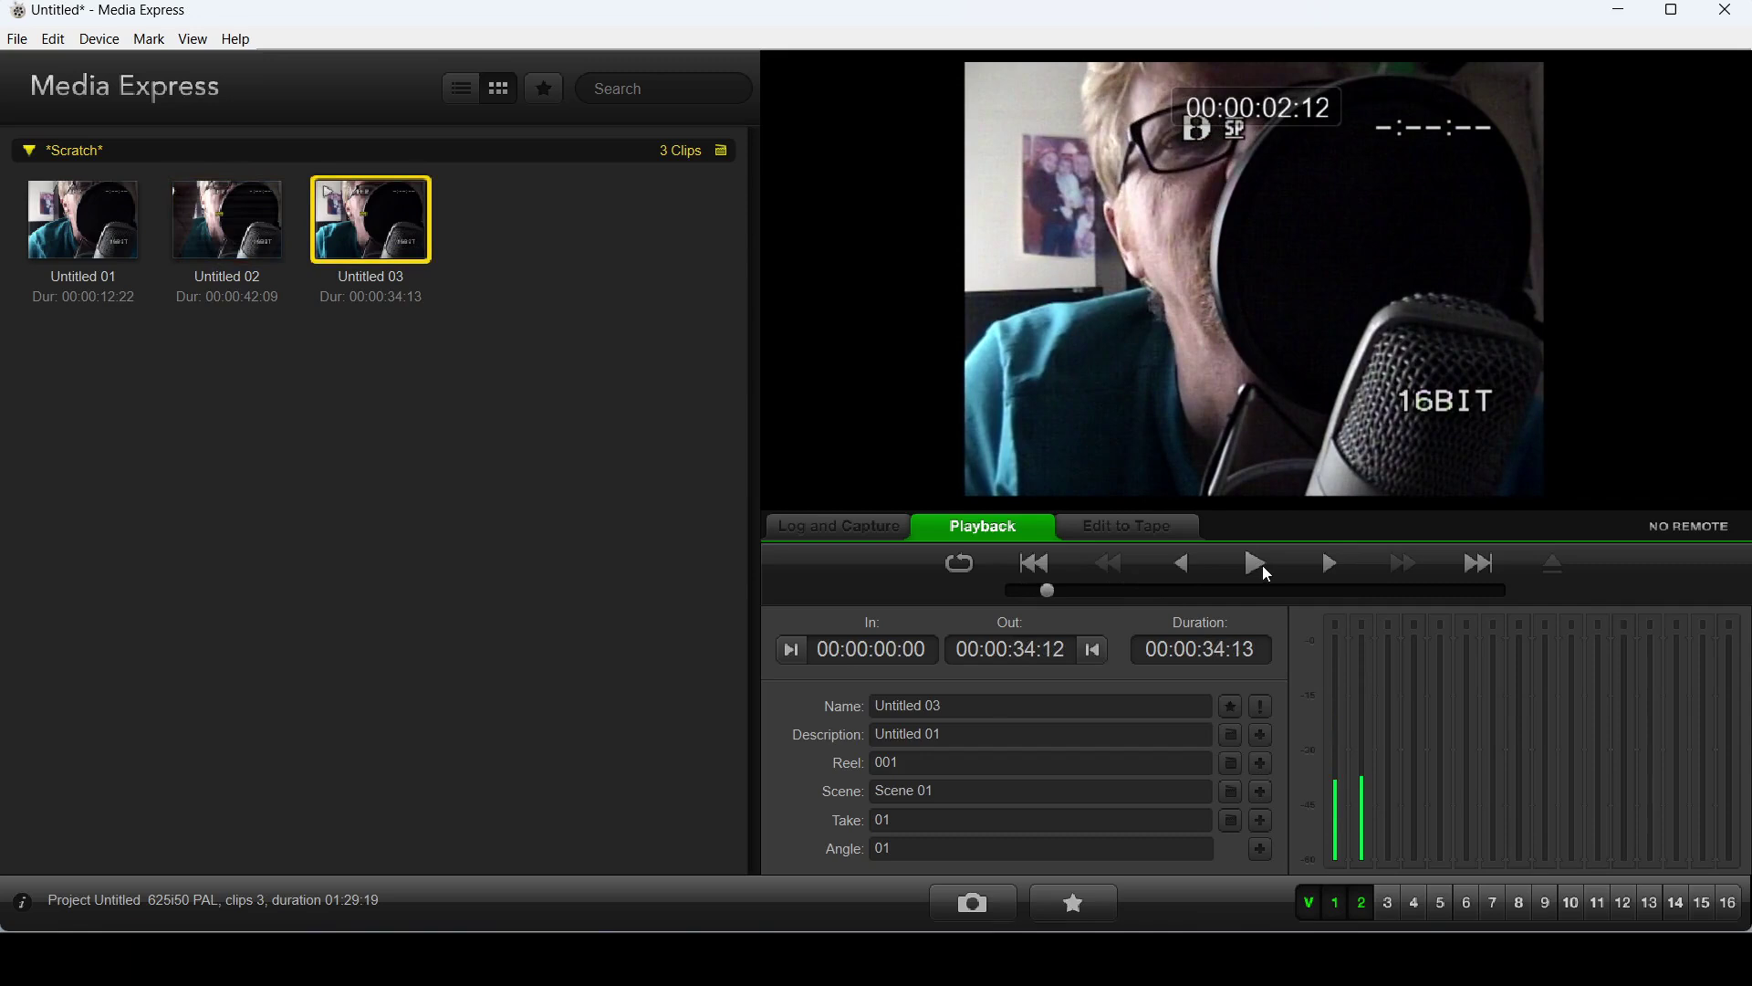
# - Exit Media Express, agree to save the project, and browse to the destination folder on 2tb ssd (D:)
pyautogui.click(19, 39)
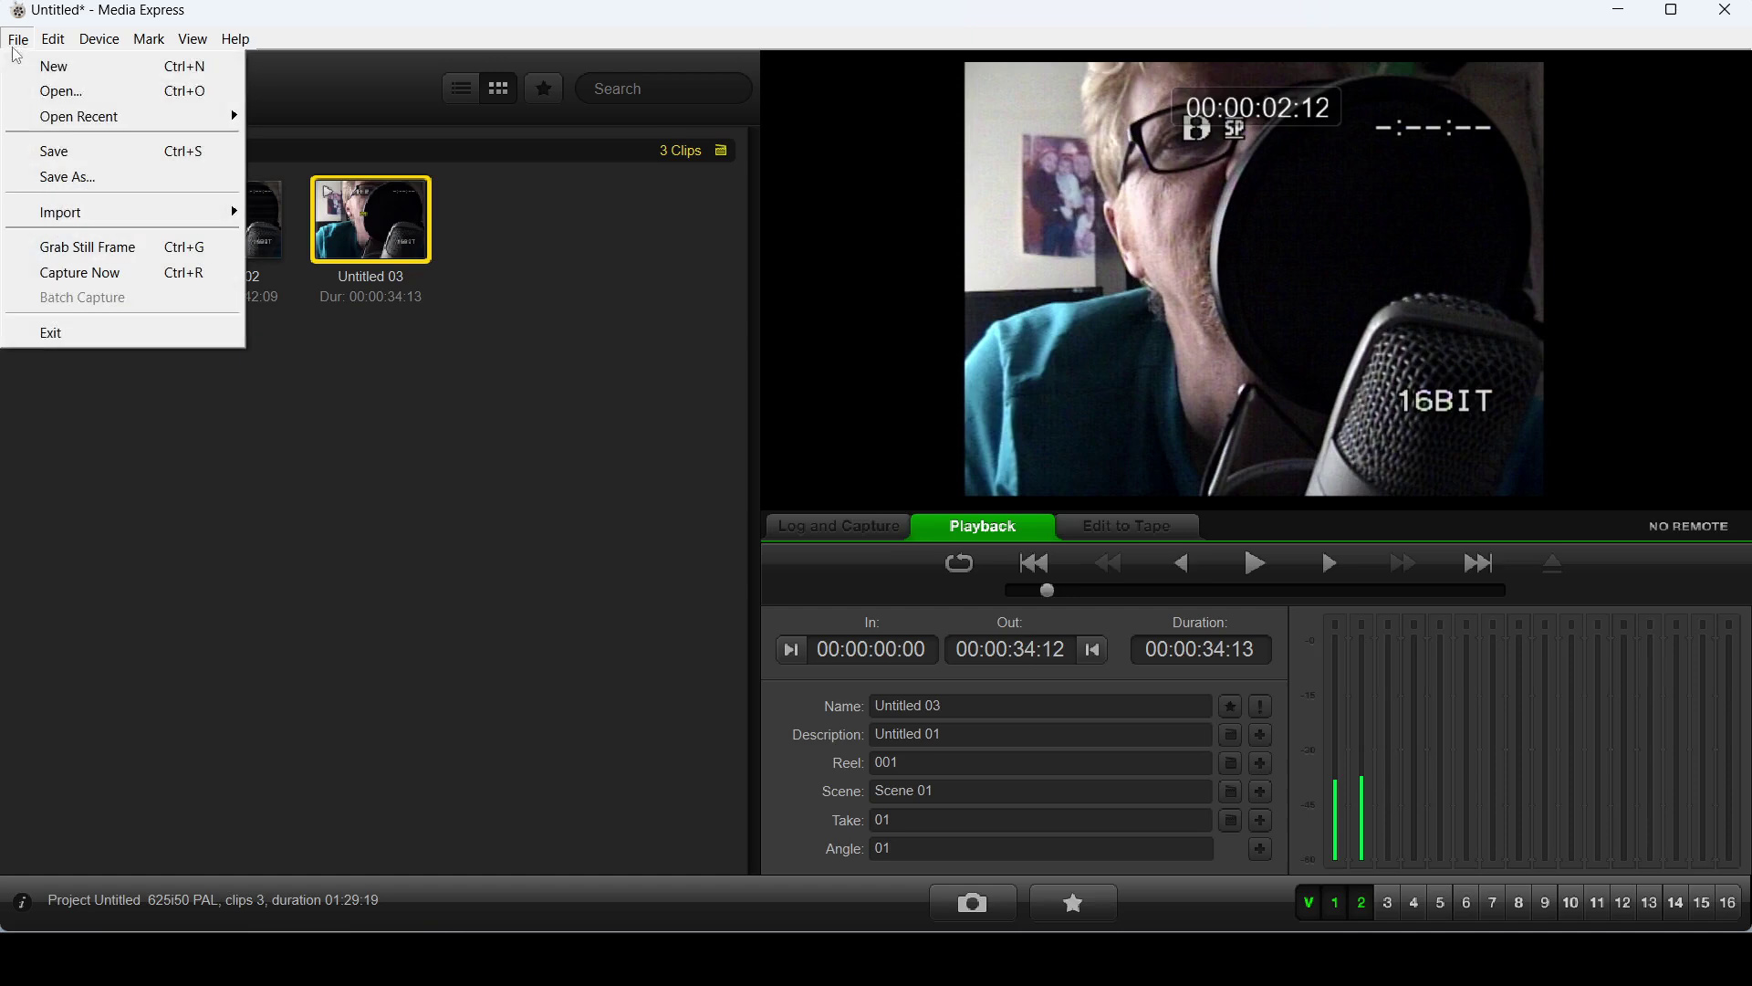
pyautogui.click(79, 332)
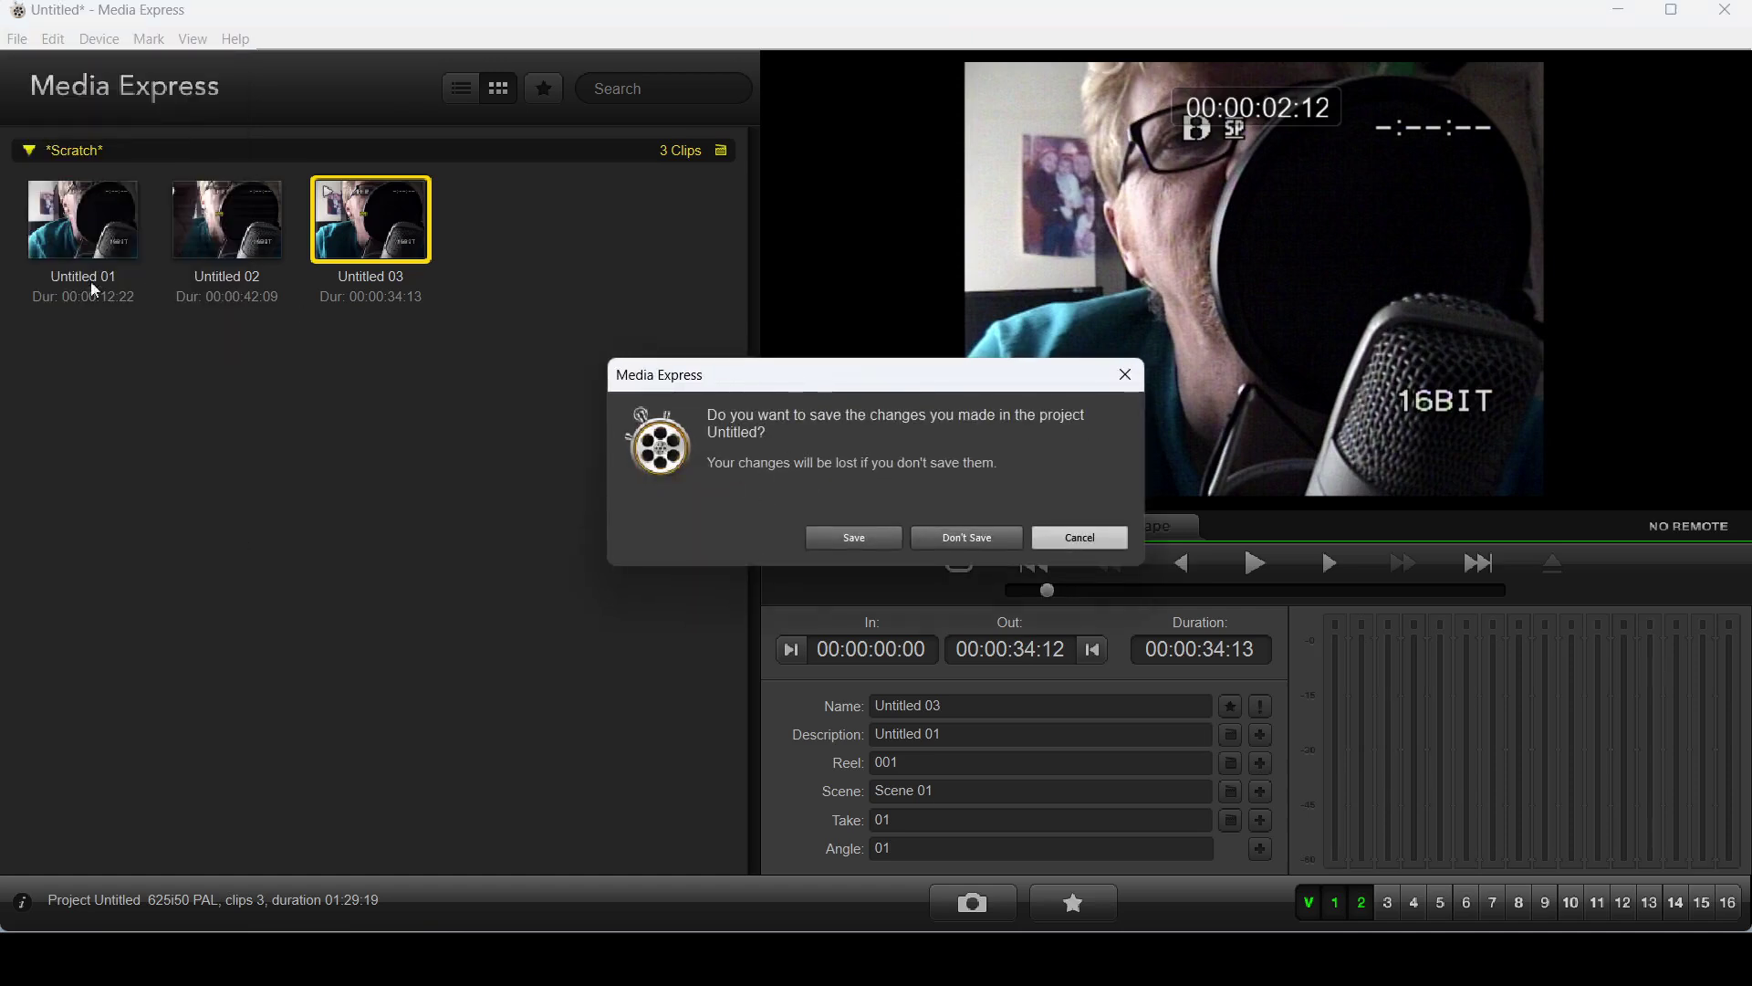
pyautogui.click(869, 542)
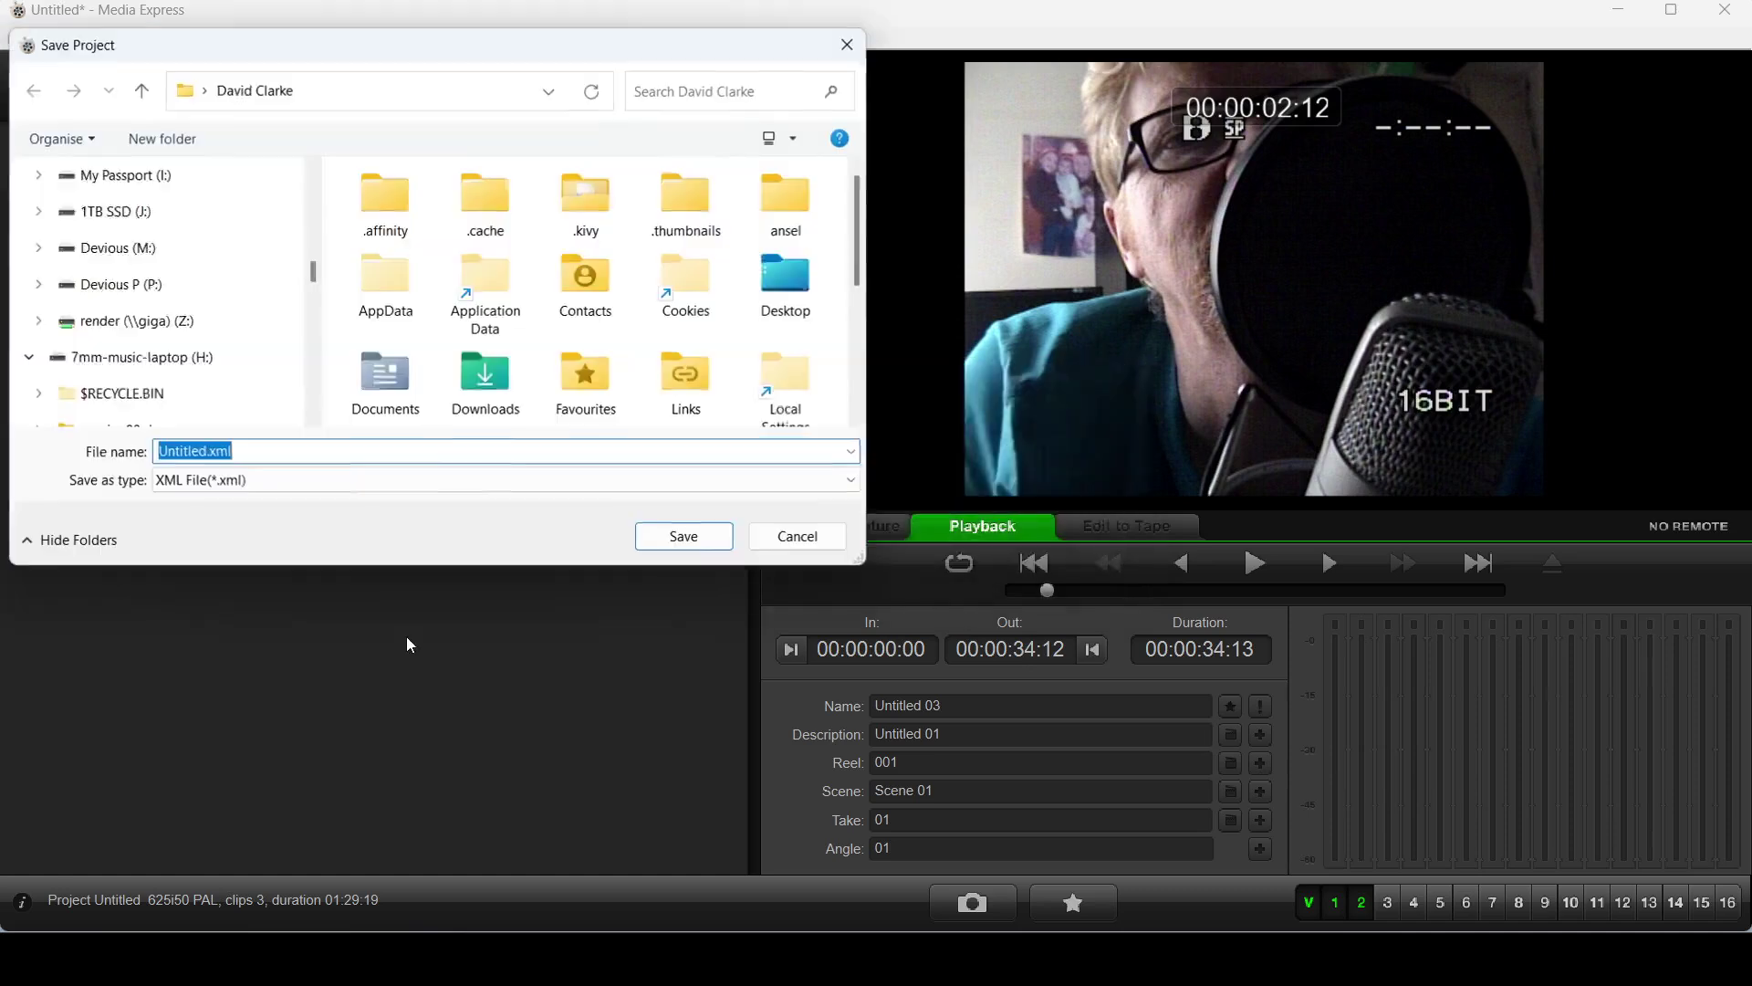
pyautogui.click(119, 321)
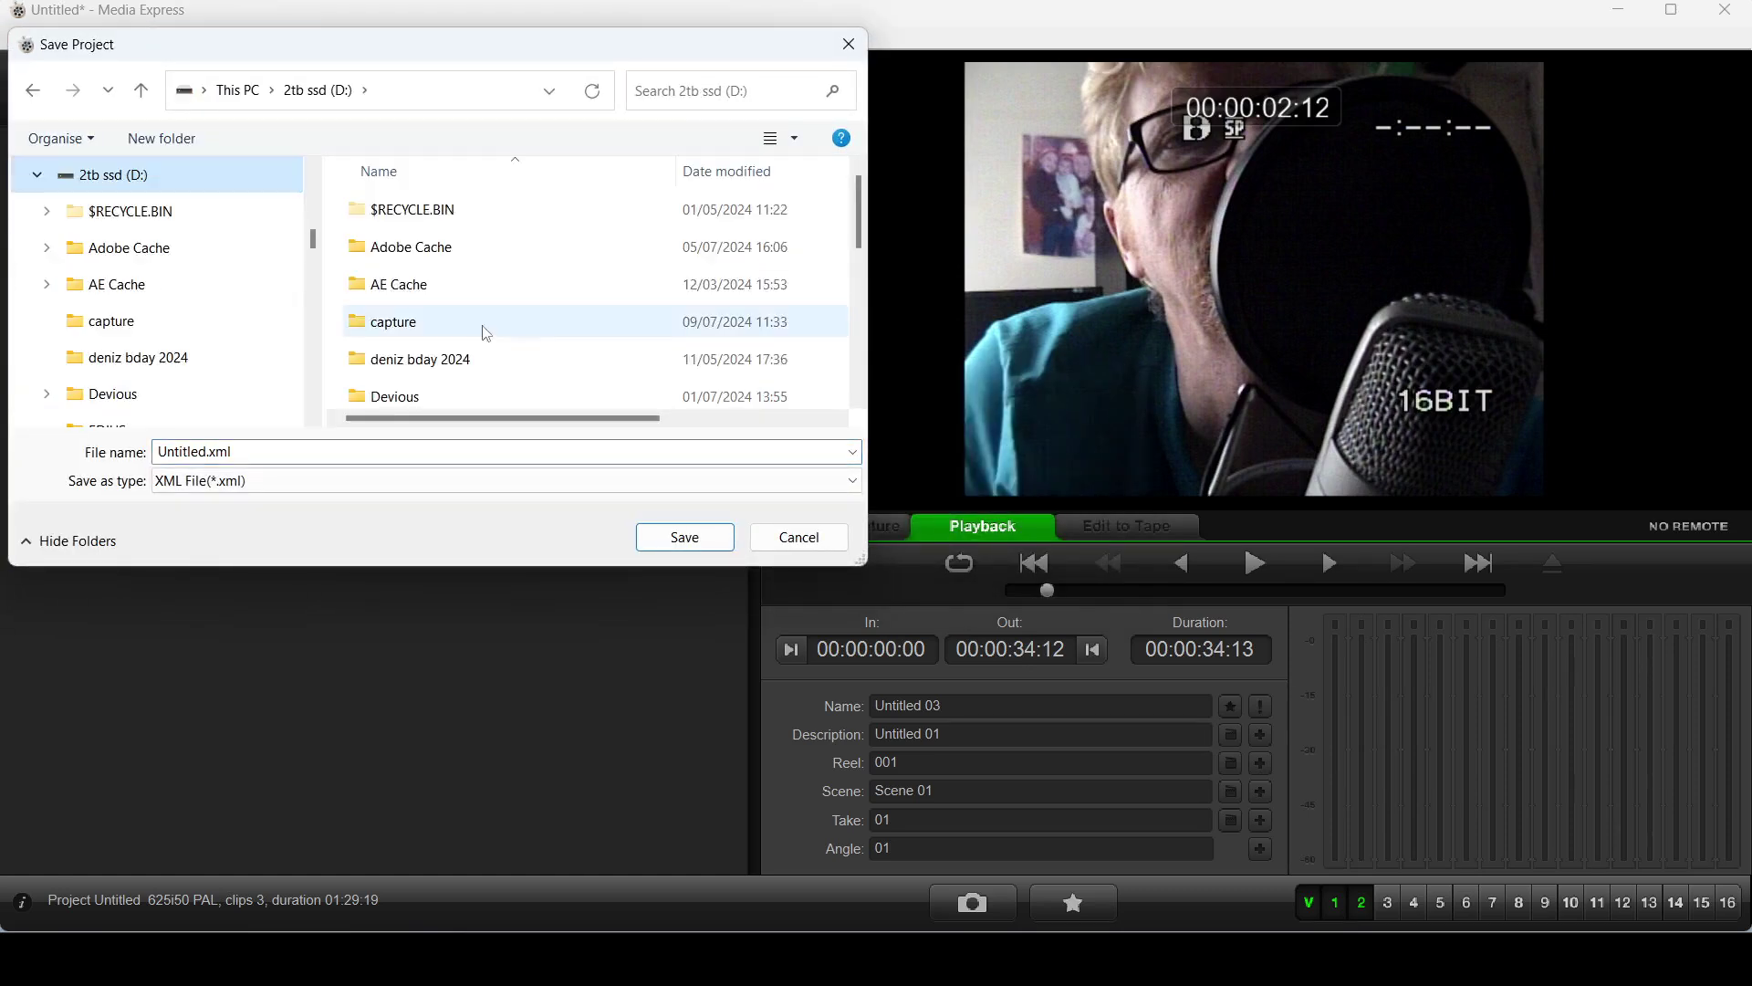
pyautogui.scroll(-5, 456, 352)
pyautogui.doubleClick(429, 363)
# - Save the project as Untitled.xml, then close the Desktop Video Setup window
pyautogui.click(693, 539)
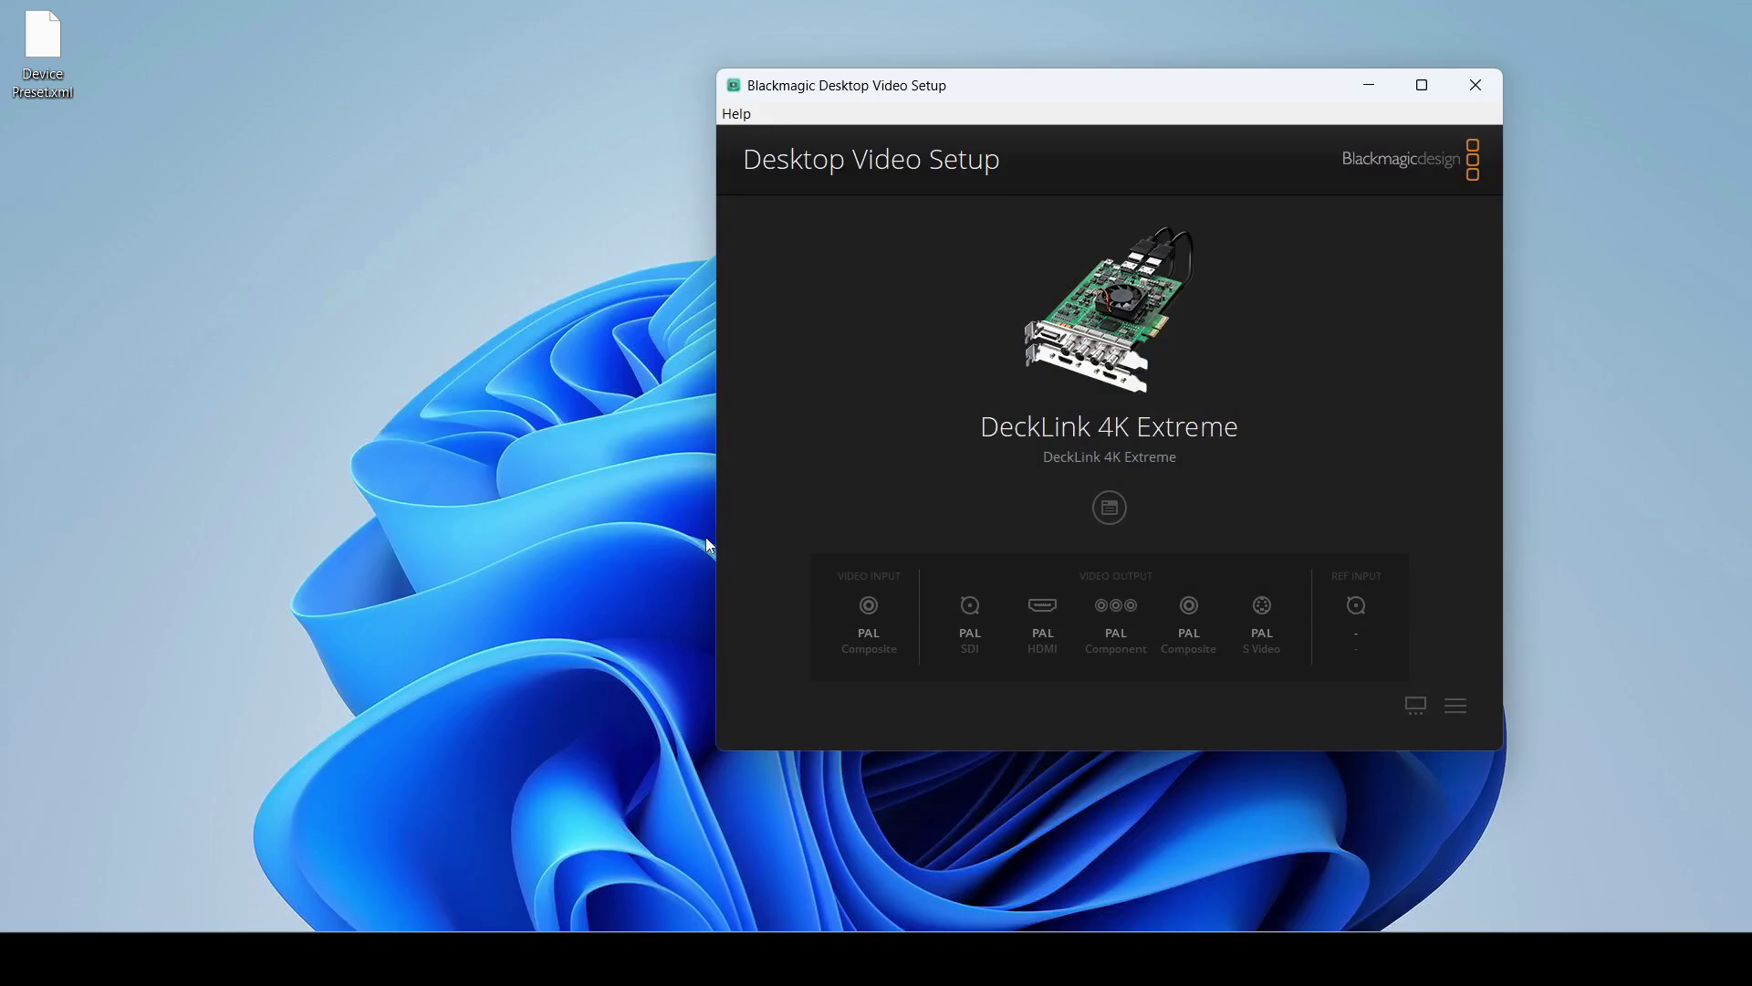
pyautogui.click(1478, 88)
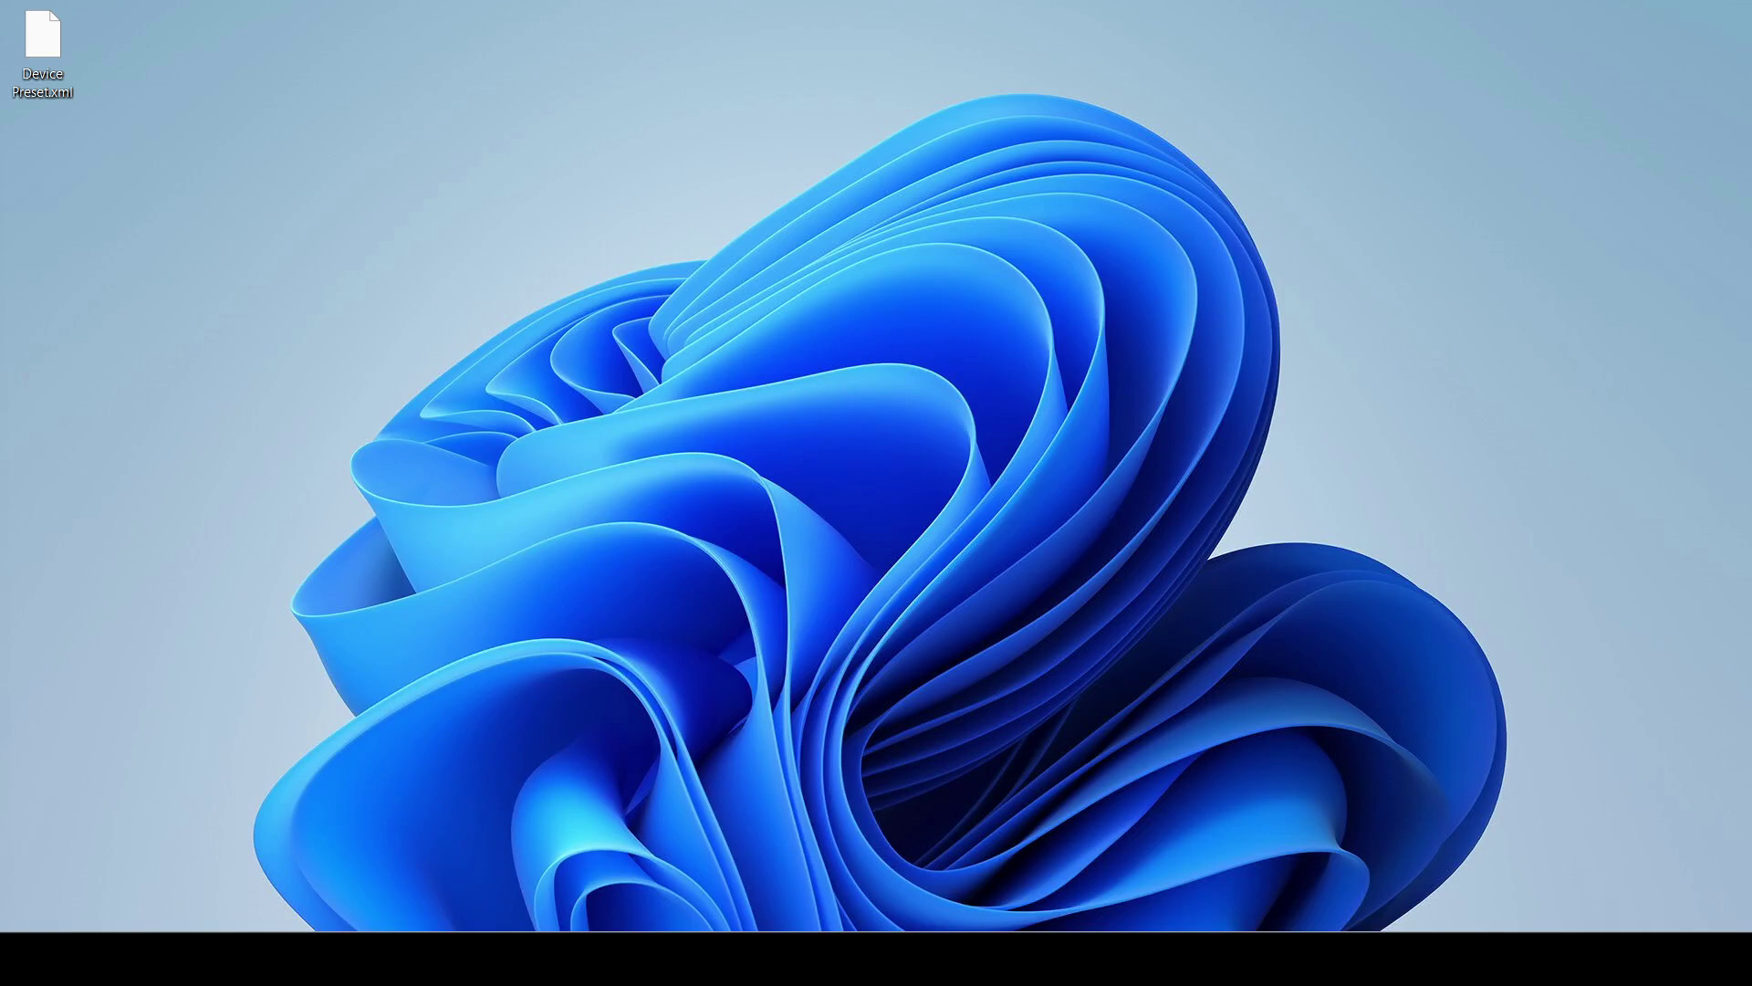
pyautogui.moveTo(999, 929)
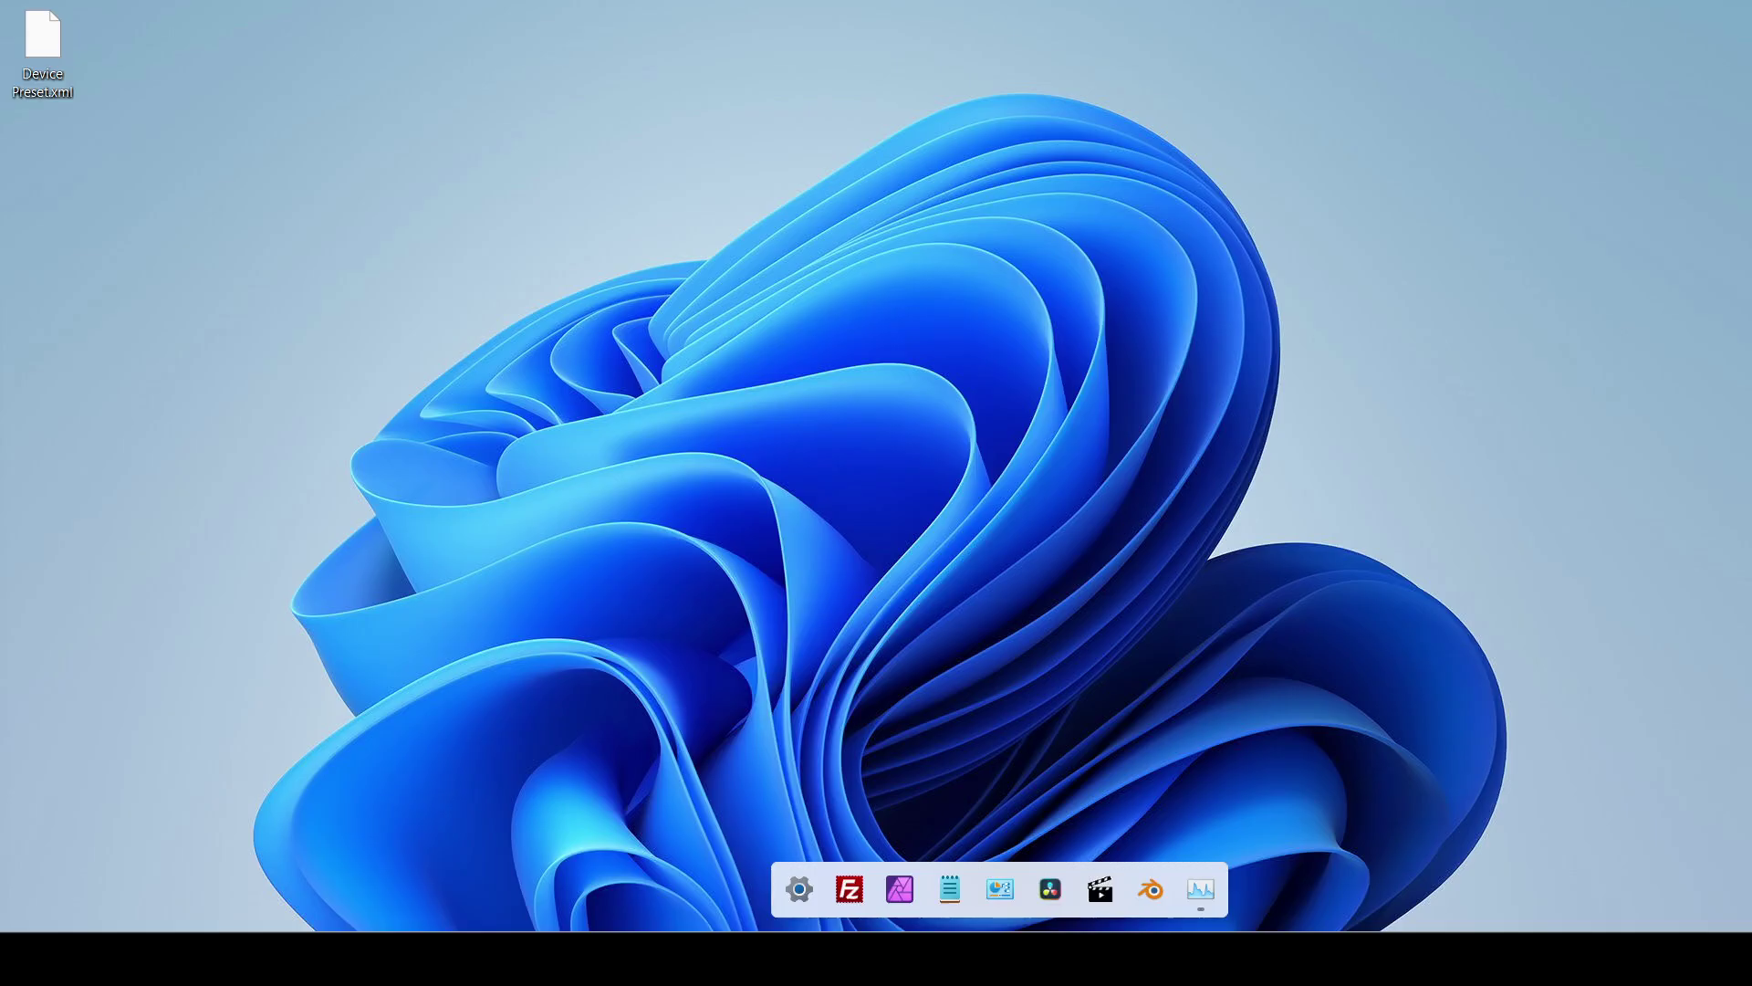